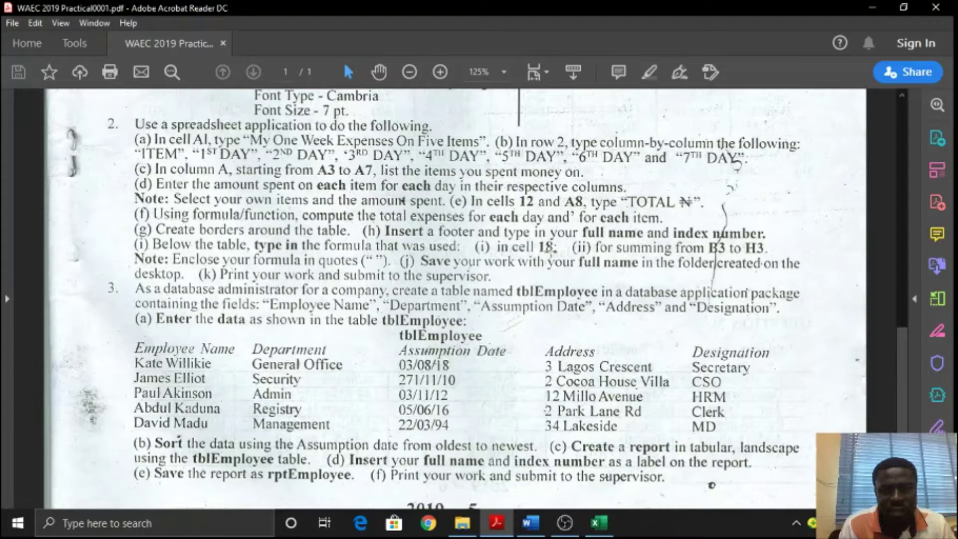
- Bring the Excel workbook forward and start the A1 title, checking the question PDF
mouse_move(605, 525)
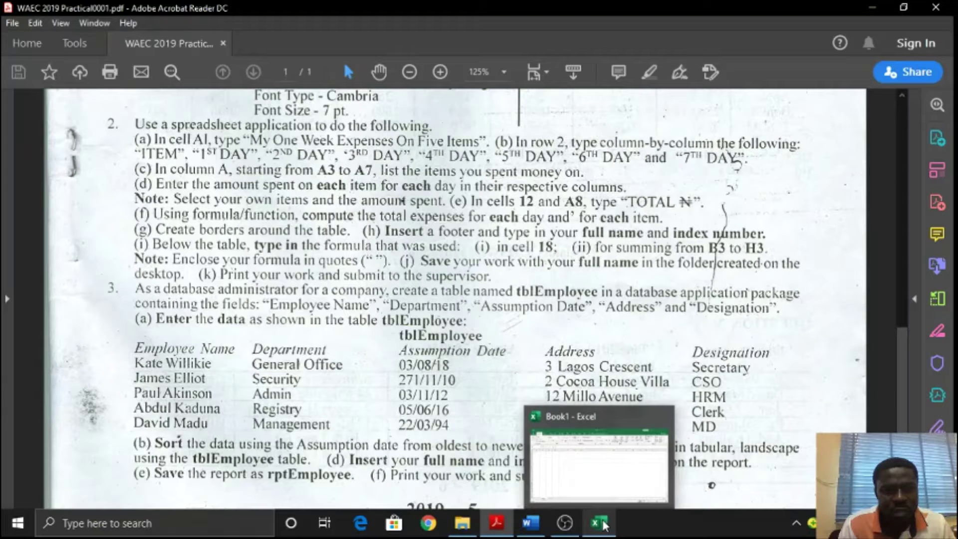
click(603, 524)
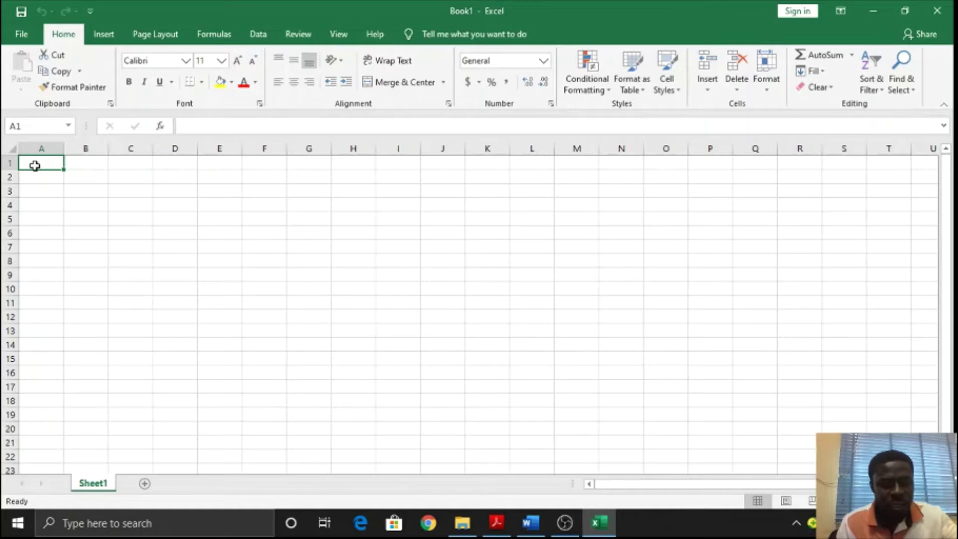
text(MY)
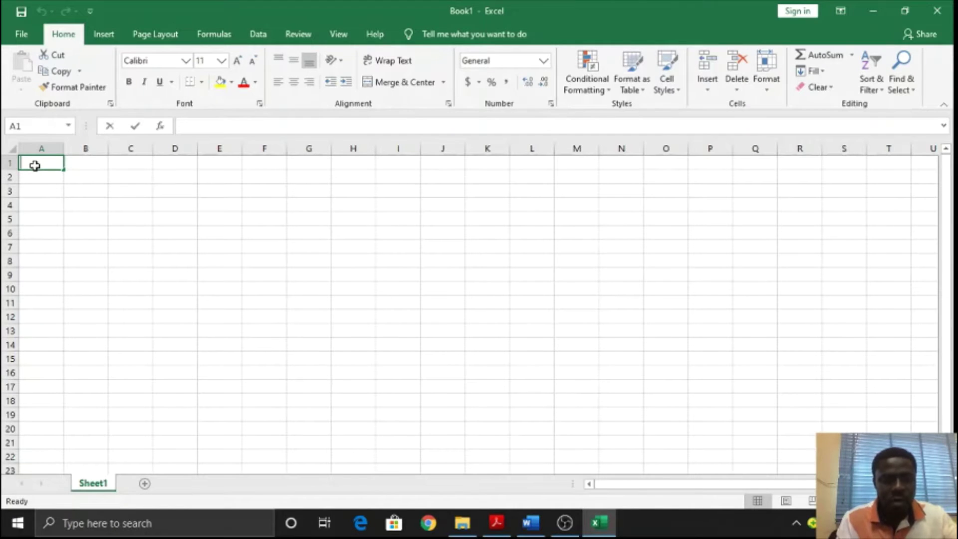
click(501, 525)
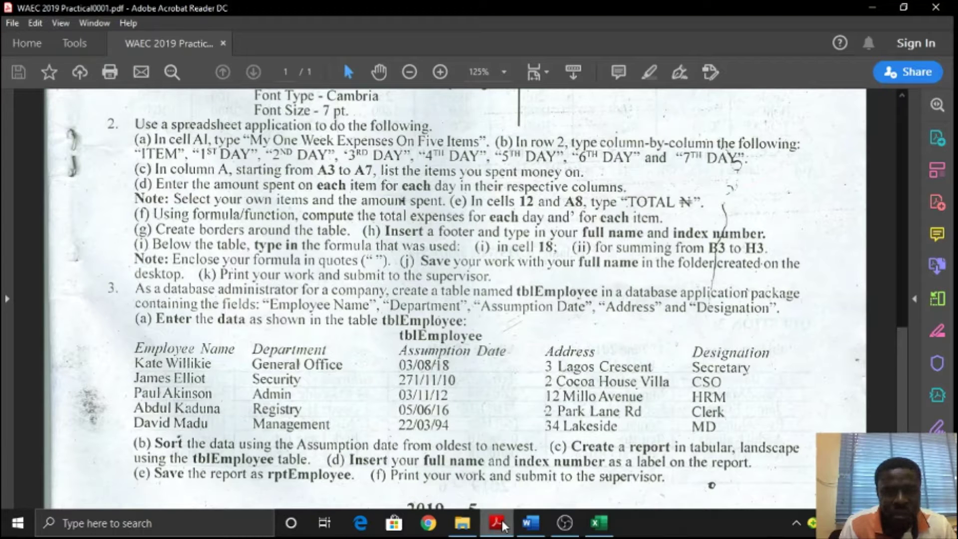
click(502, 520)
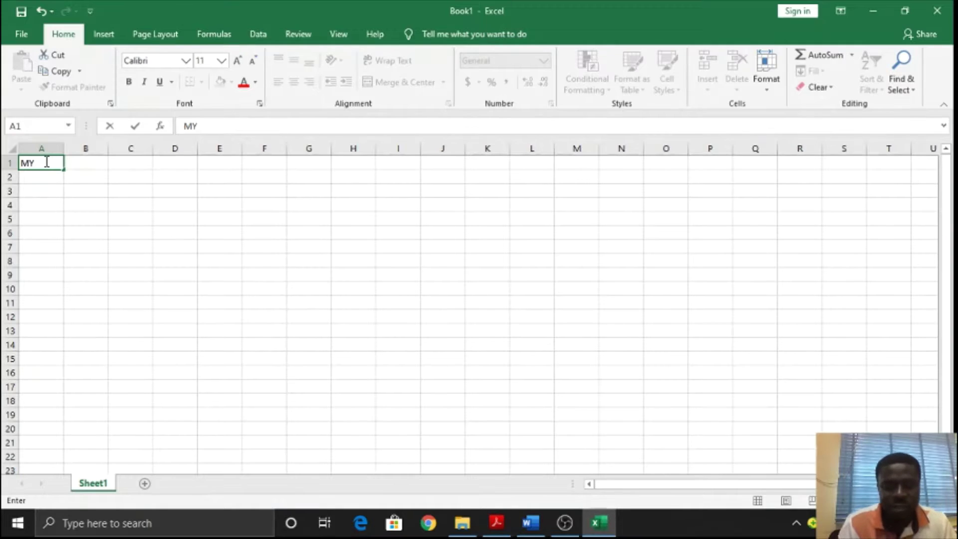
- Complete A1 as 'My One Week Expenses On Five Items', correcting the typos
key(BackSpace)
text(y One We)
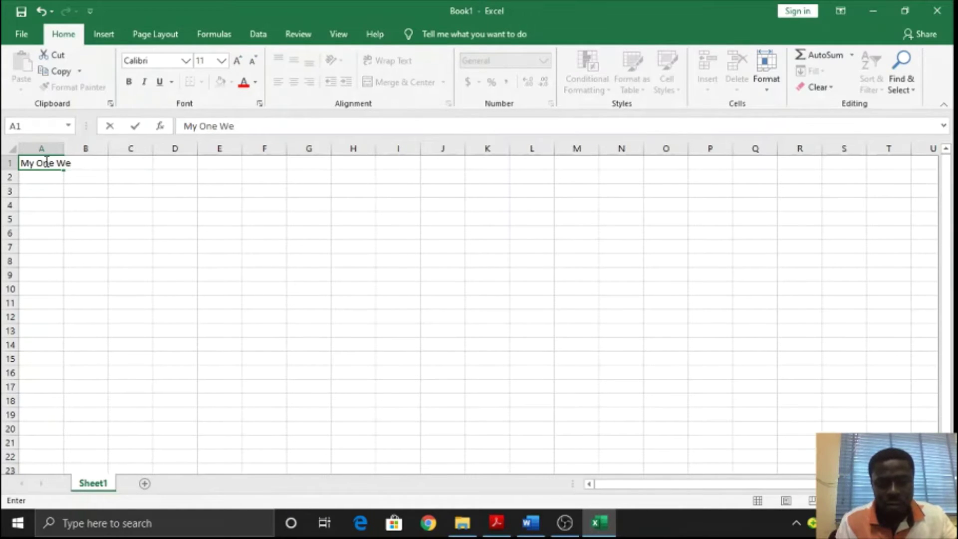
text(kk)
key(BackSpace)
key(BackSpace)
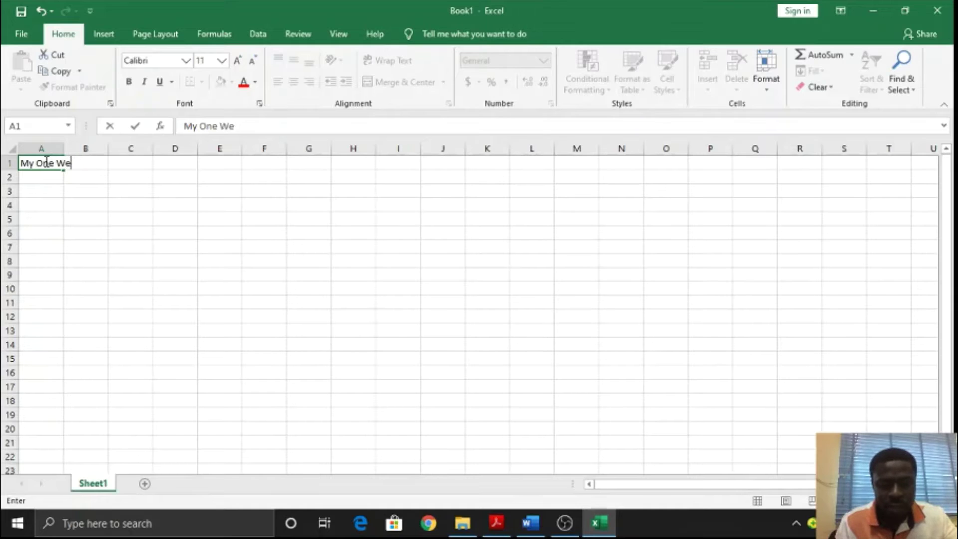
text(ek Ex)
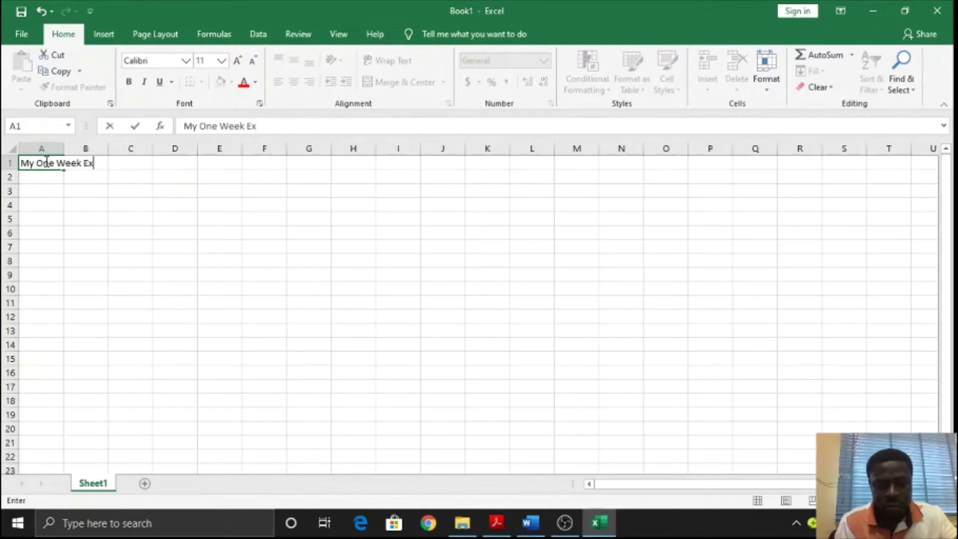
text(penses o)
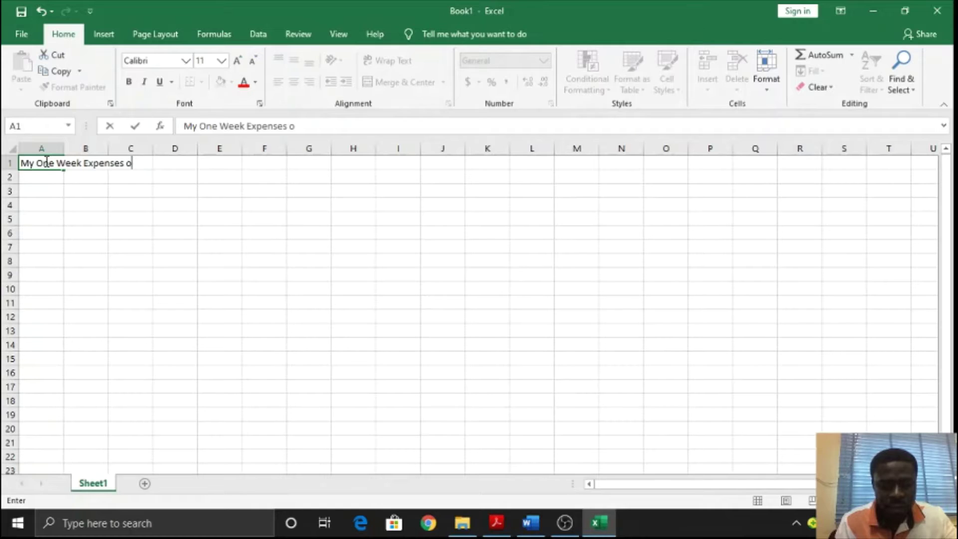
key(BackSpace)
text(On )
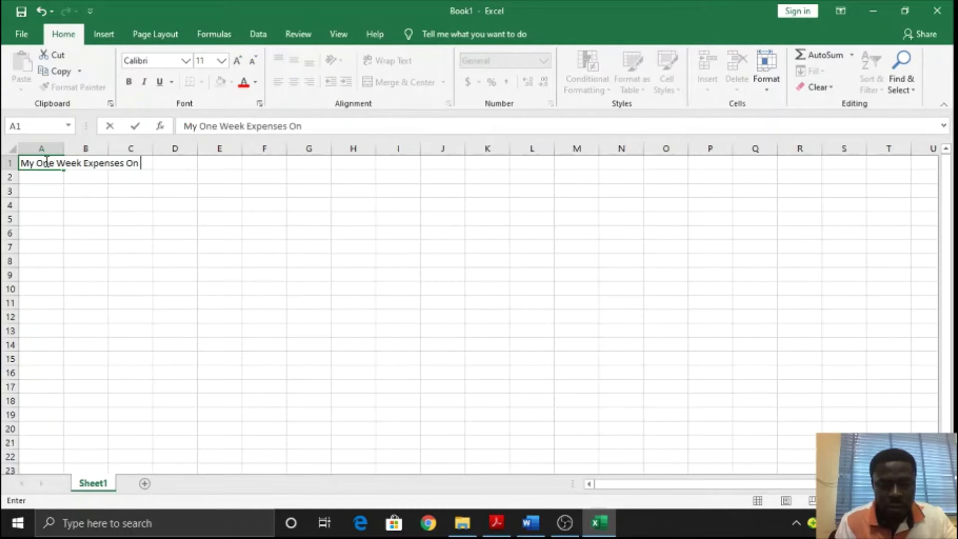
text(Five I)
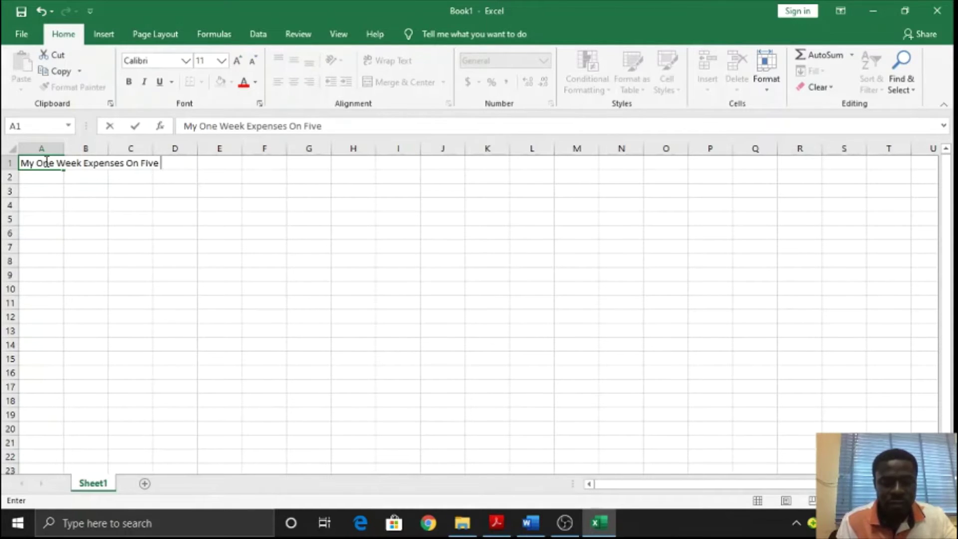
text(tems)
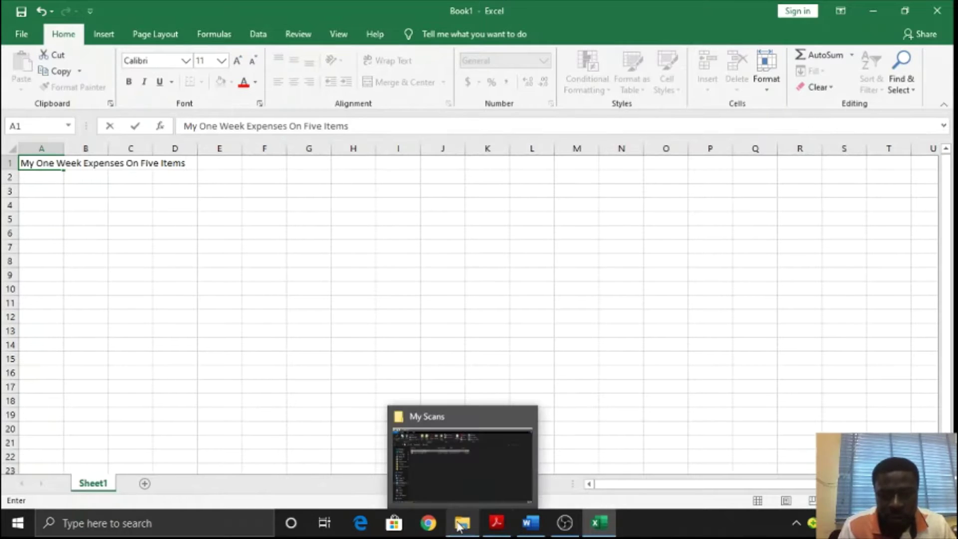
click(497, 522)
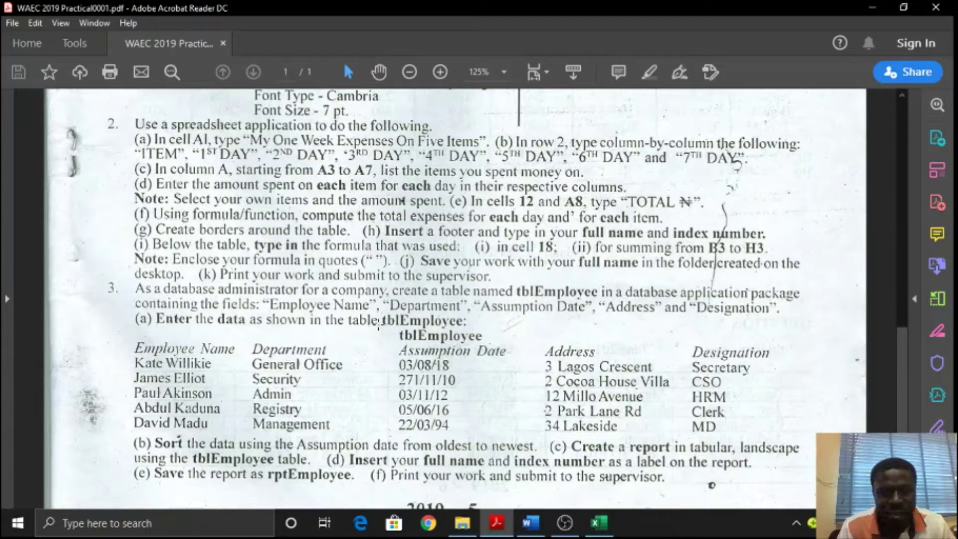
- Return to the Excel workbook after reading the WAEC question
click(599, 522)
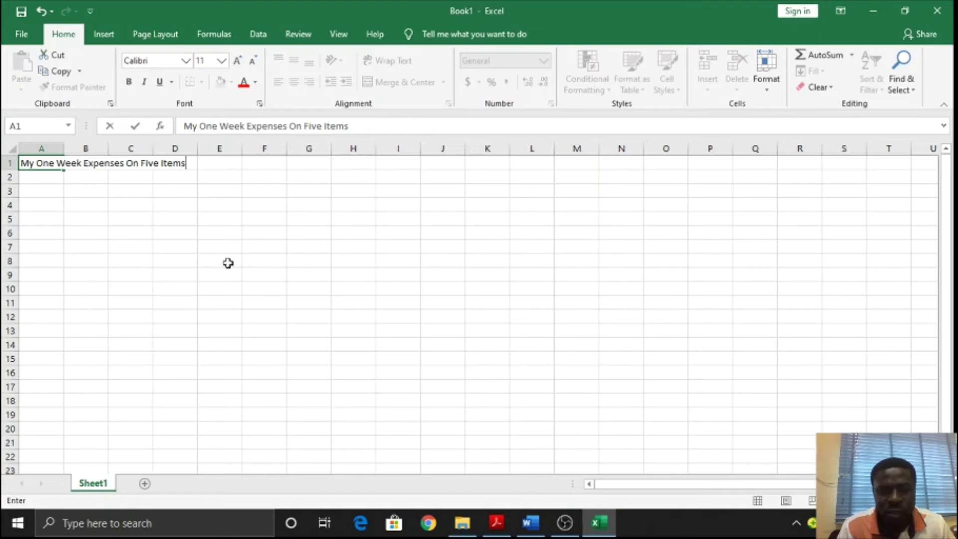
- Enter headings ITEM, 1ST DAY, 2ND DAY, 3RD DAY and 4TH DAY across A2:E2
click(31, 176)
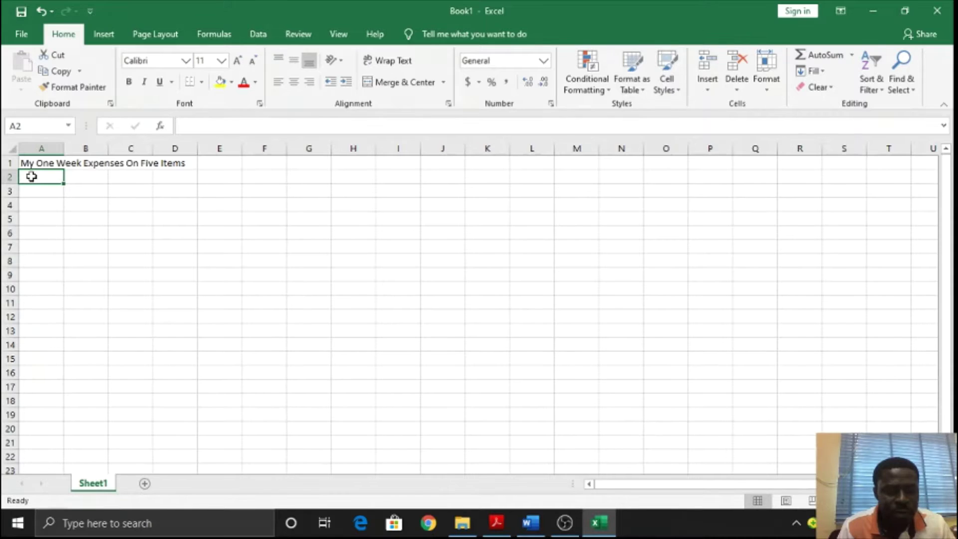
text(ITEM)
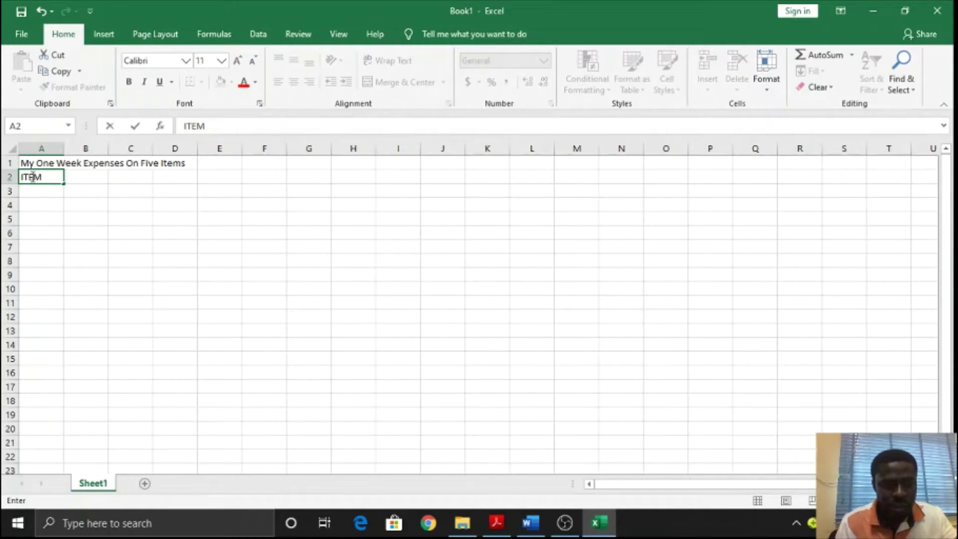
key(Tab)
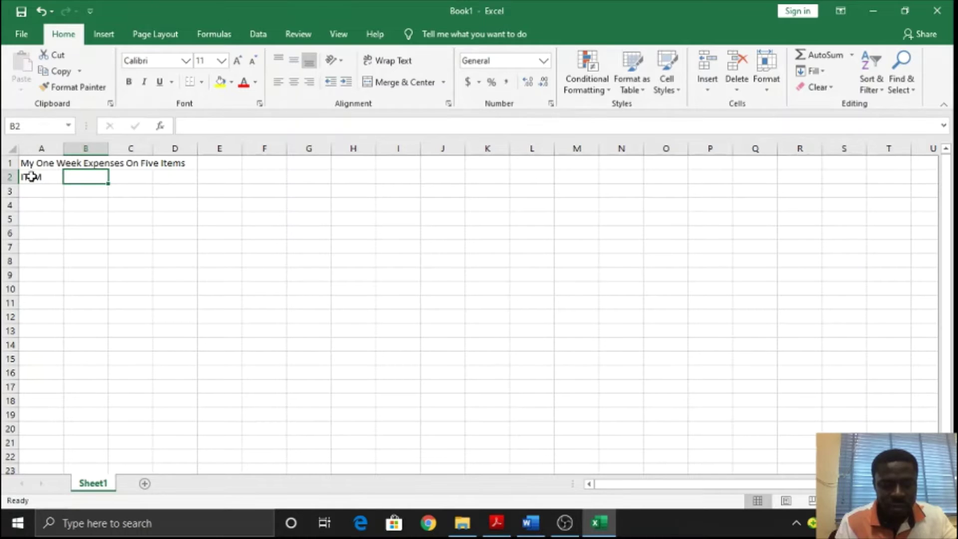
text(1ST)
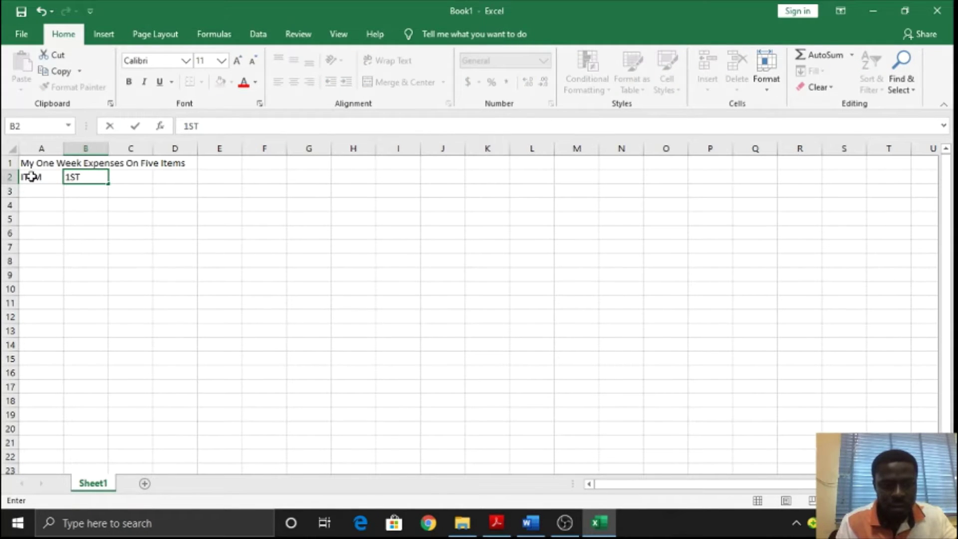
text( DAY)
key(Tab)
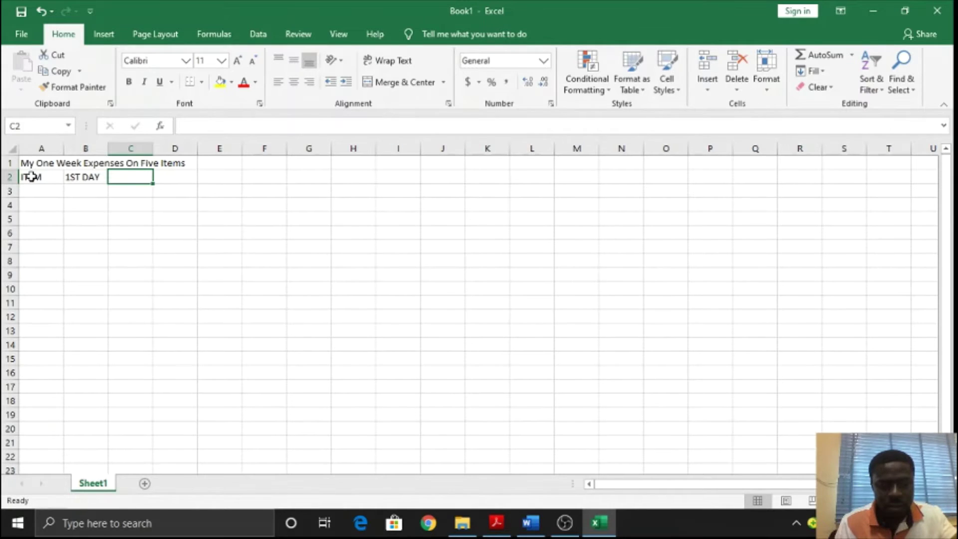
text(2ND DAY)
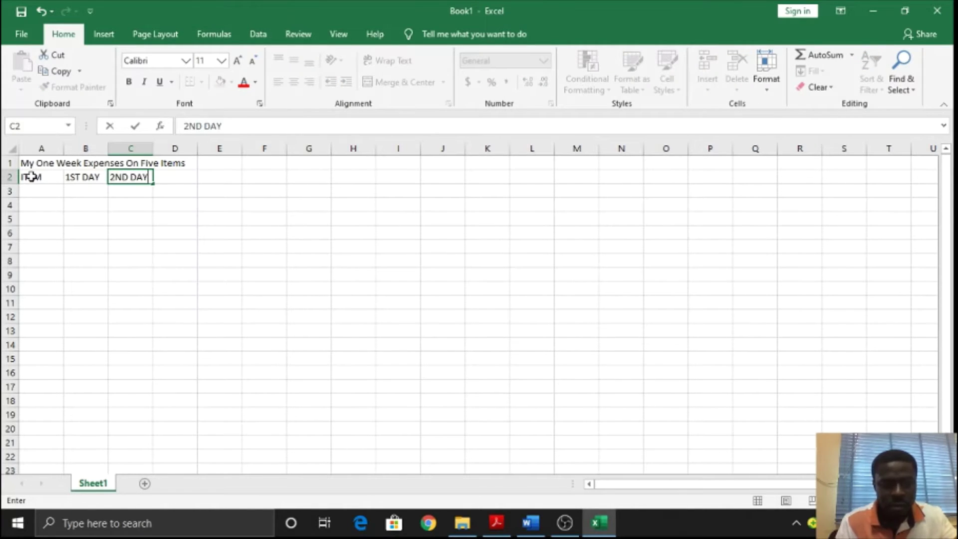
key(Tab)
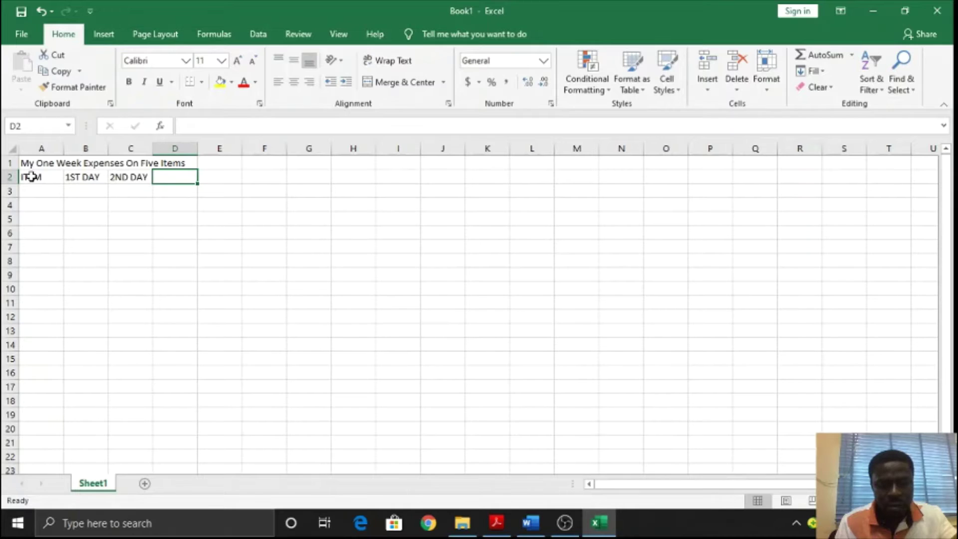
text(3RD DA)
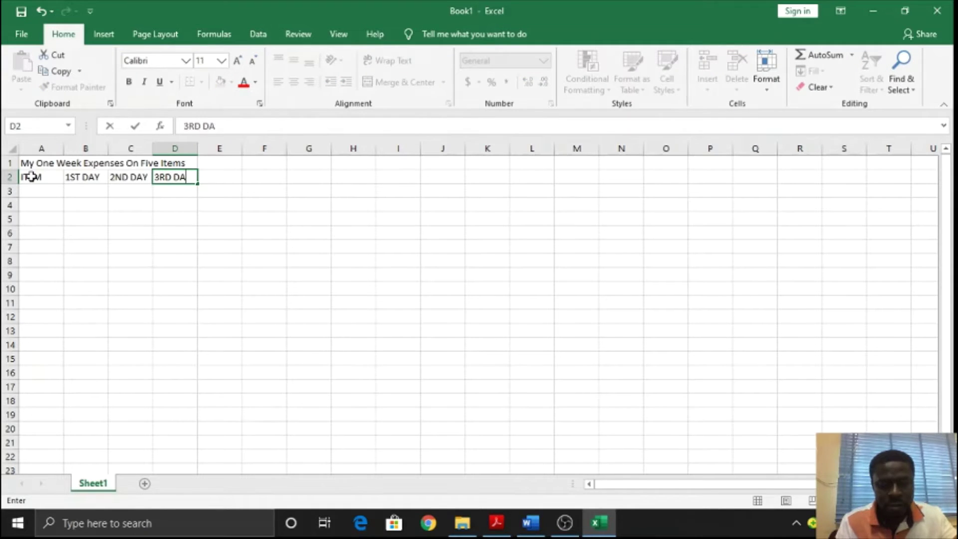
text(Y)
key(Tab)
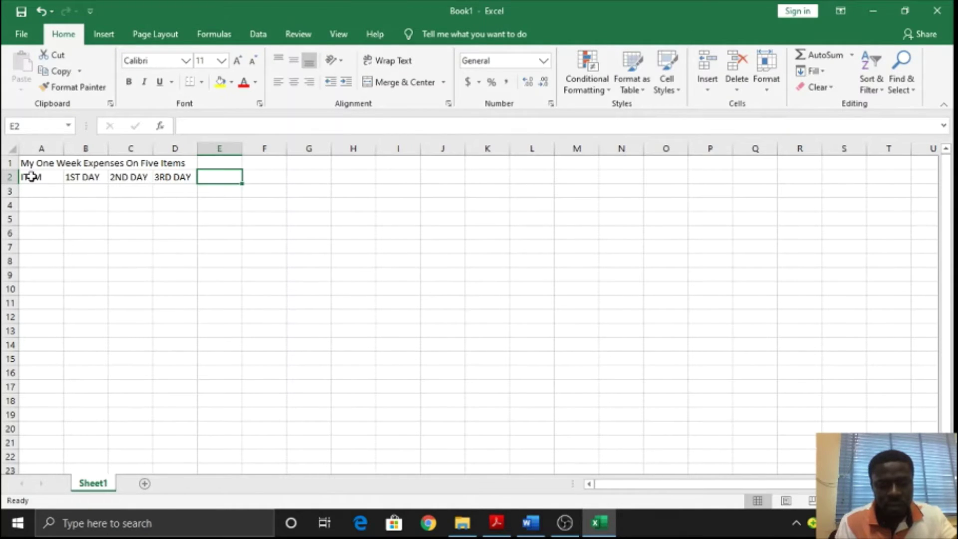
text(4TH DAY)
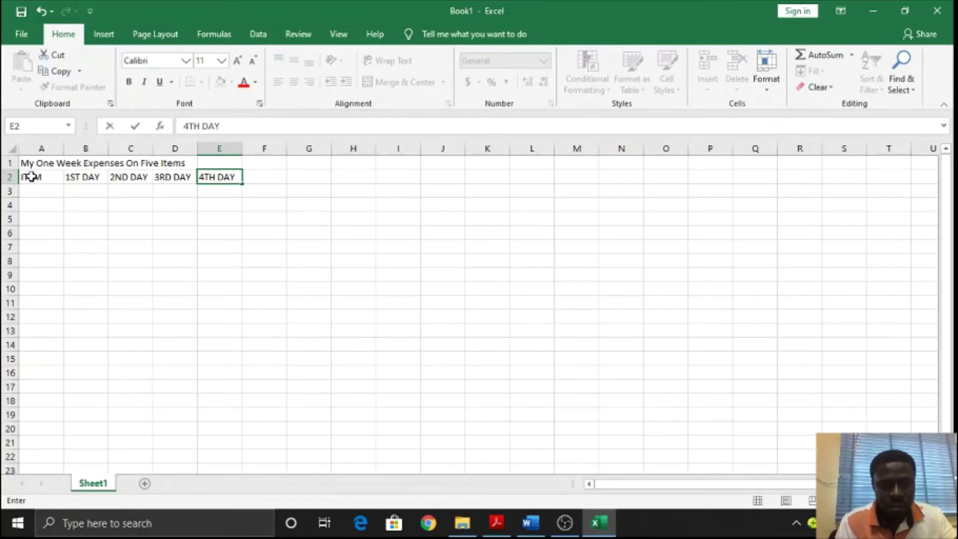
key(Tab)
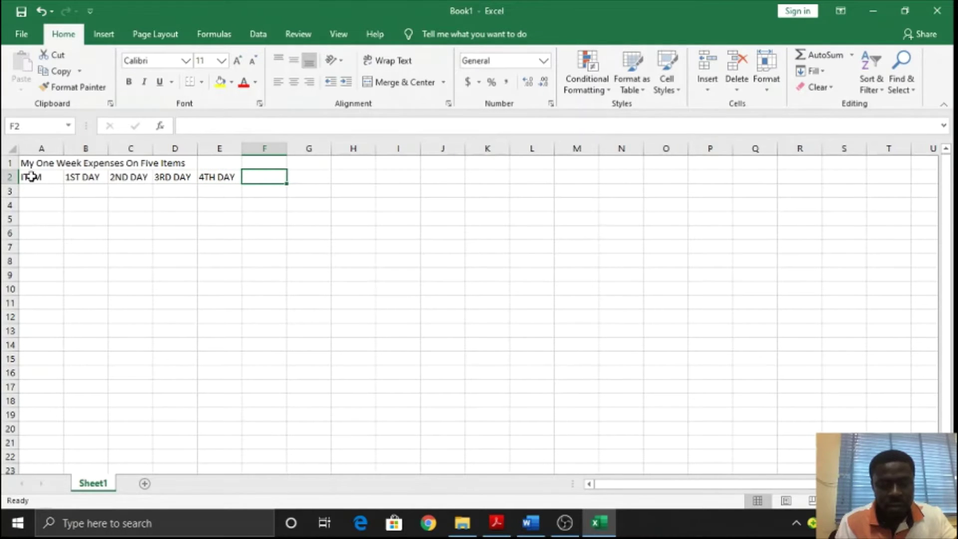
- Enter 5TH DAY, 6TH DAY and 7TH DAY in F2:H2, checking the question PDF
text(5T)
key(BackSpace)
key(BackSpace)
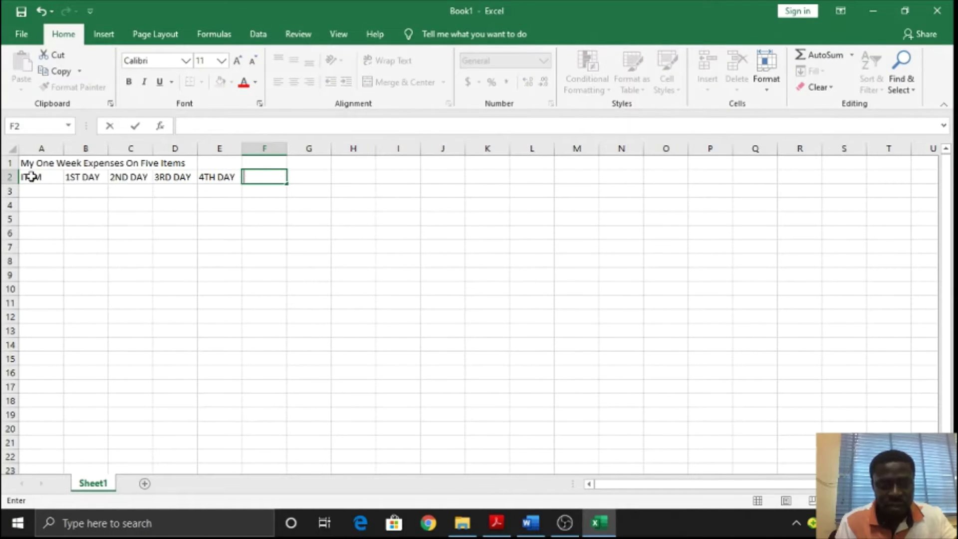
text(5TH)
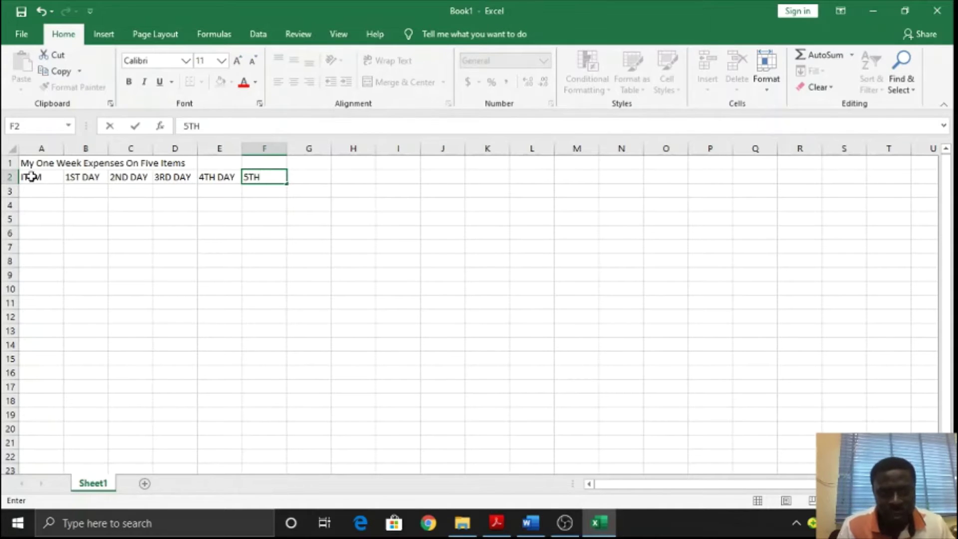
text( DAY)
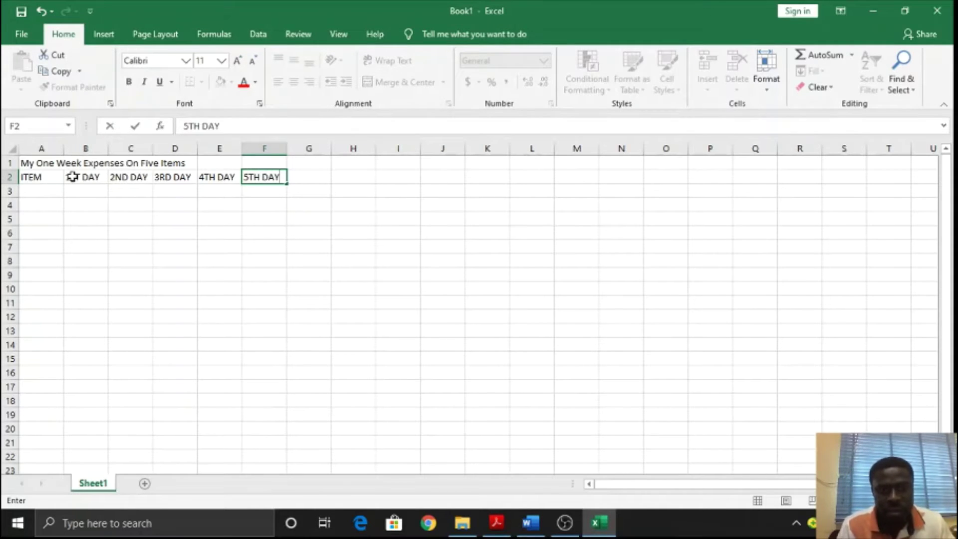
click(506, 522)
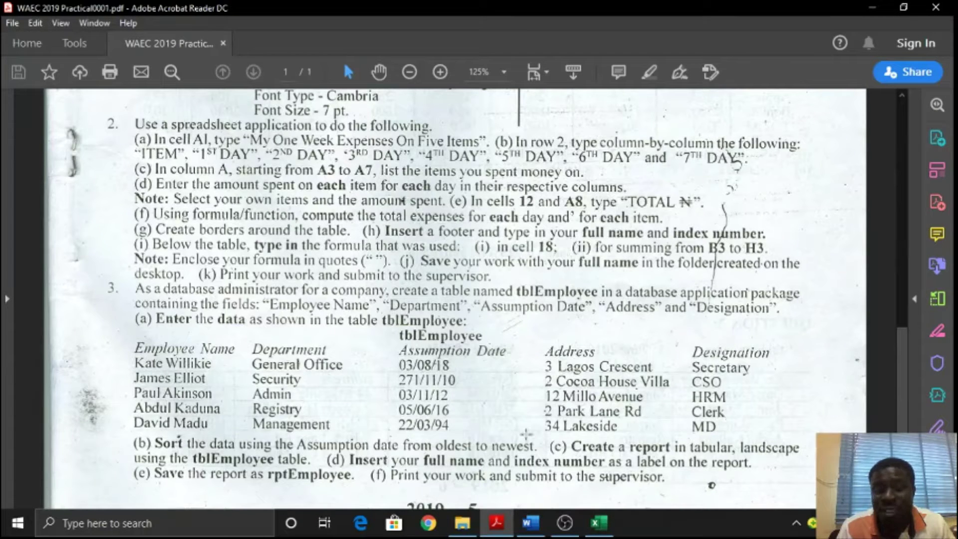
click(599, 523)
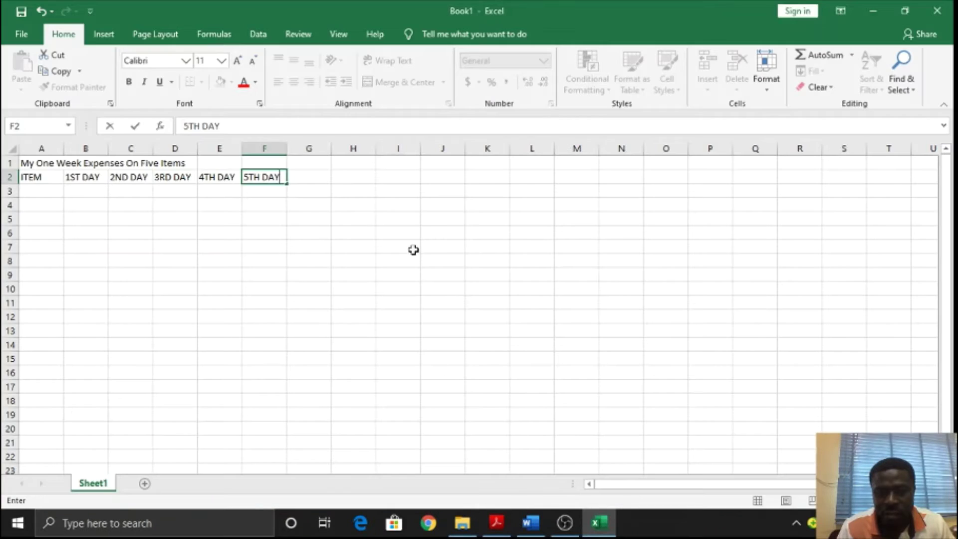
click(300, 176)
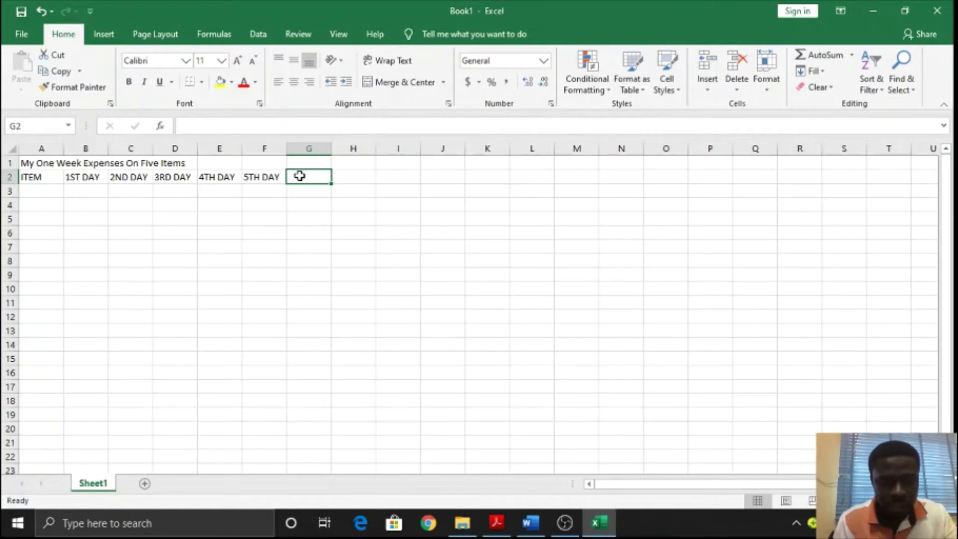
text(6TH)
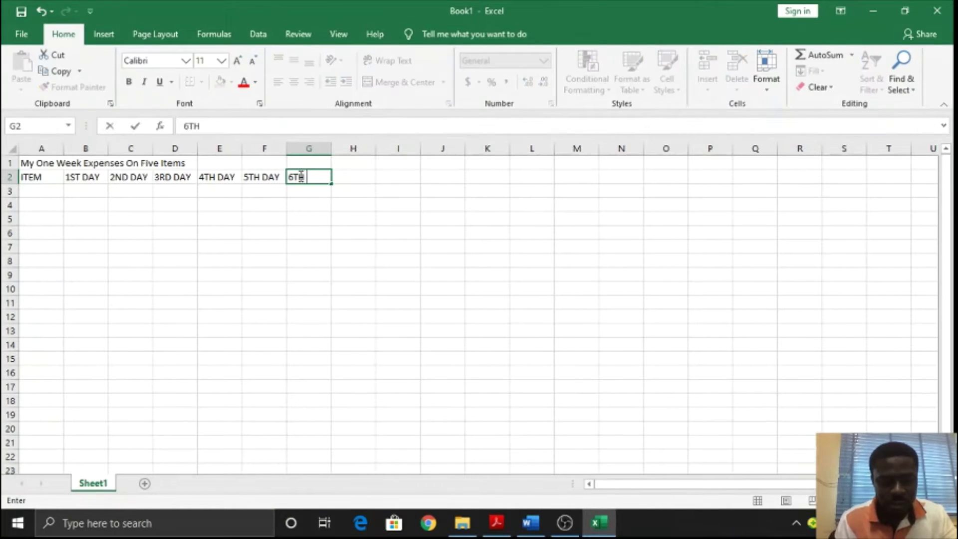
text( DAY)
key(Tab)
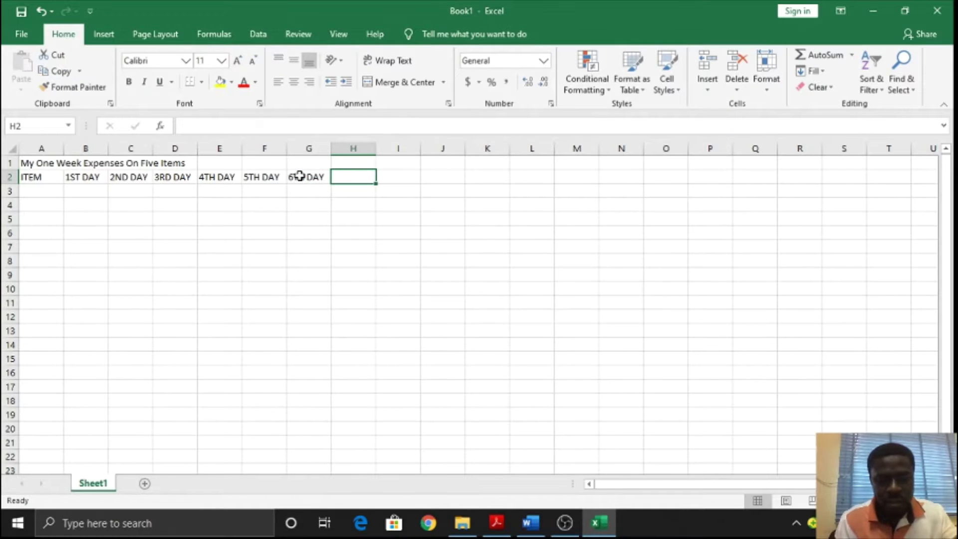
text(7TH )
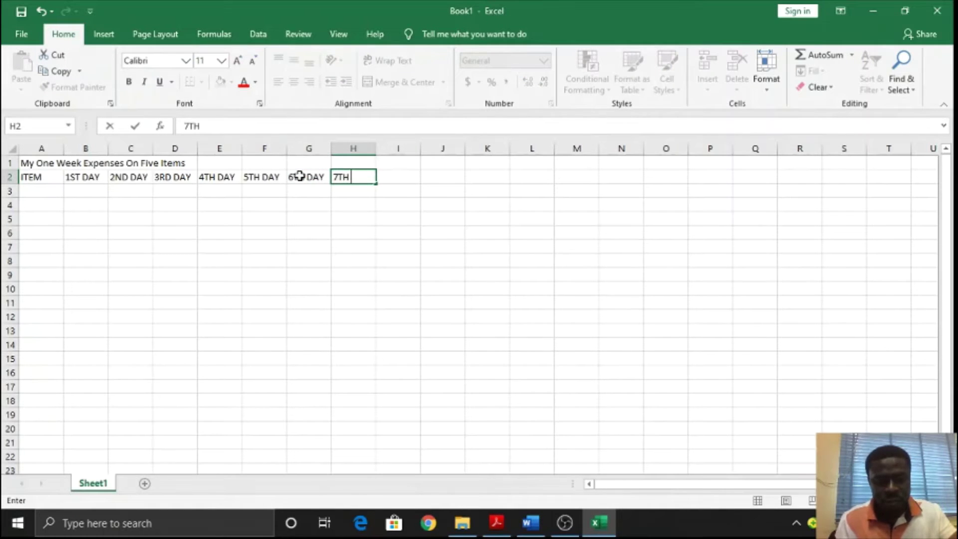
text(DAY)
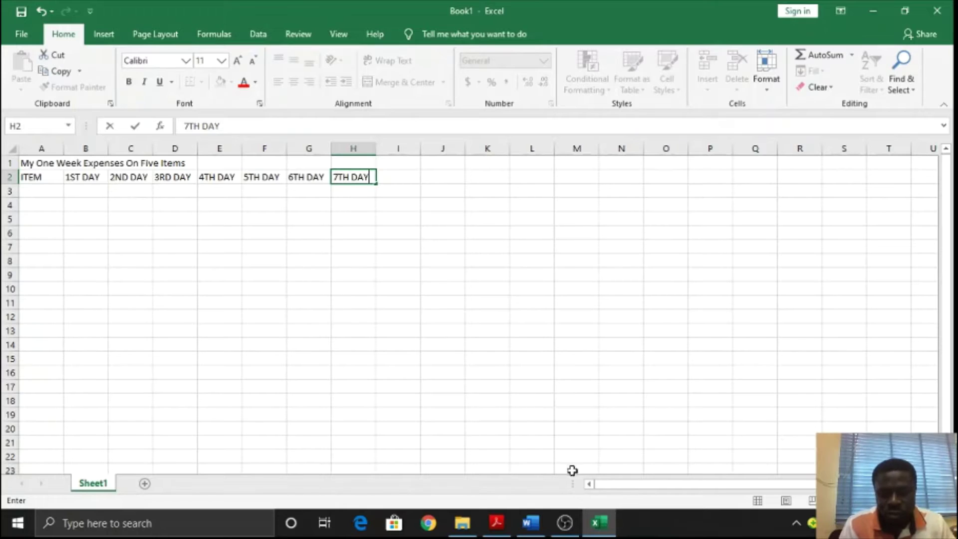
click(497, 523)
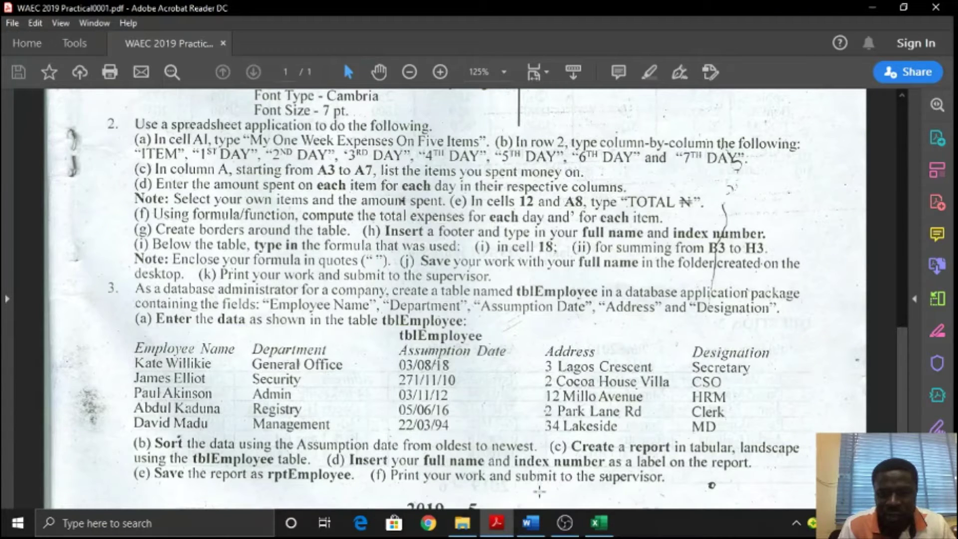
click(599, 523)
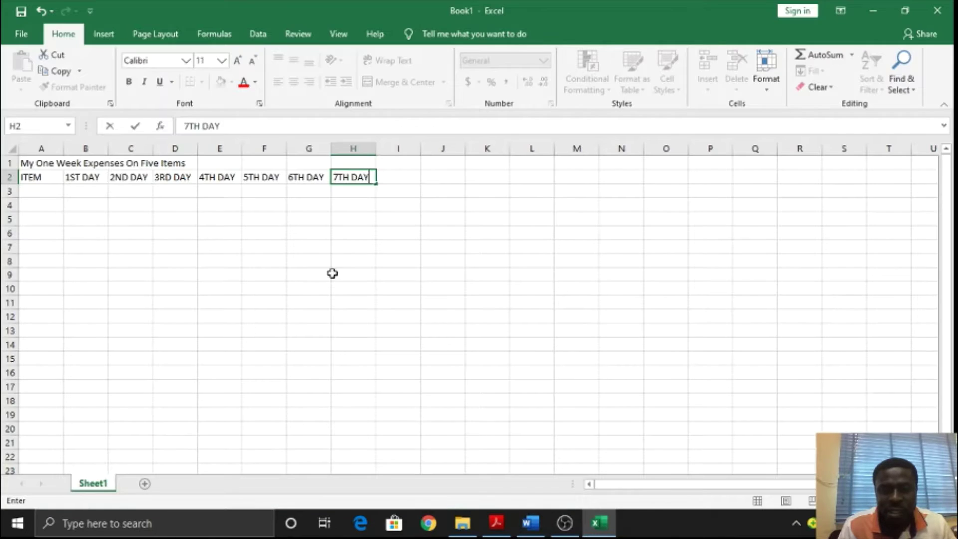
- Select the ST letters of B2's 1ST DAY and bring up Format Cells font settings
click(80, 177)
double_click(79, 178)
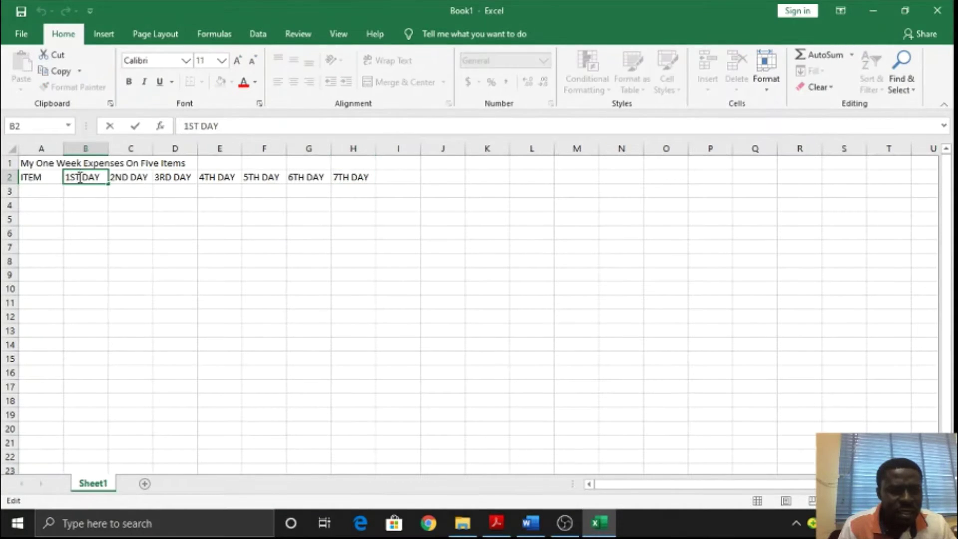
drag(80, 178, 72, 177)
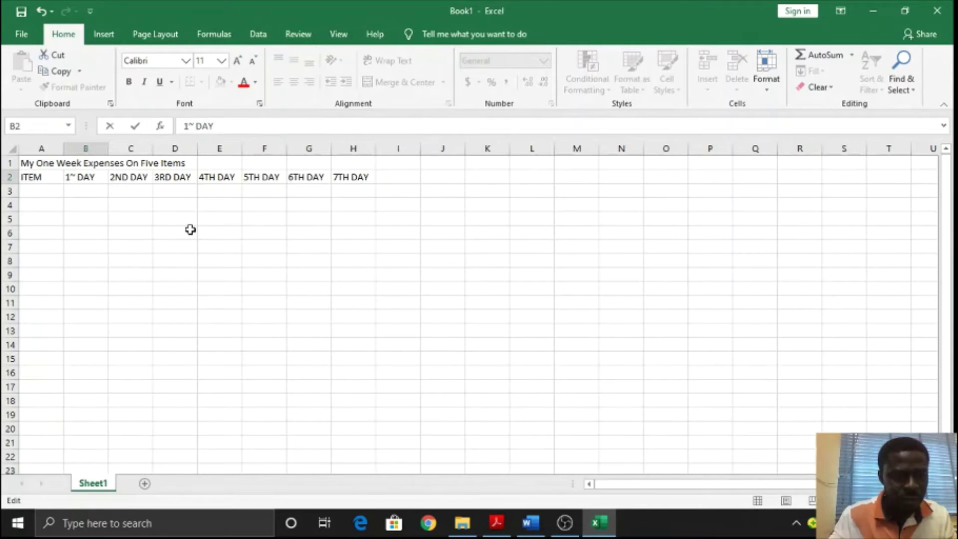
key(BackSpace)
key(BackSpace)
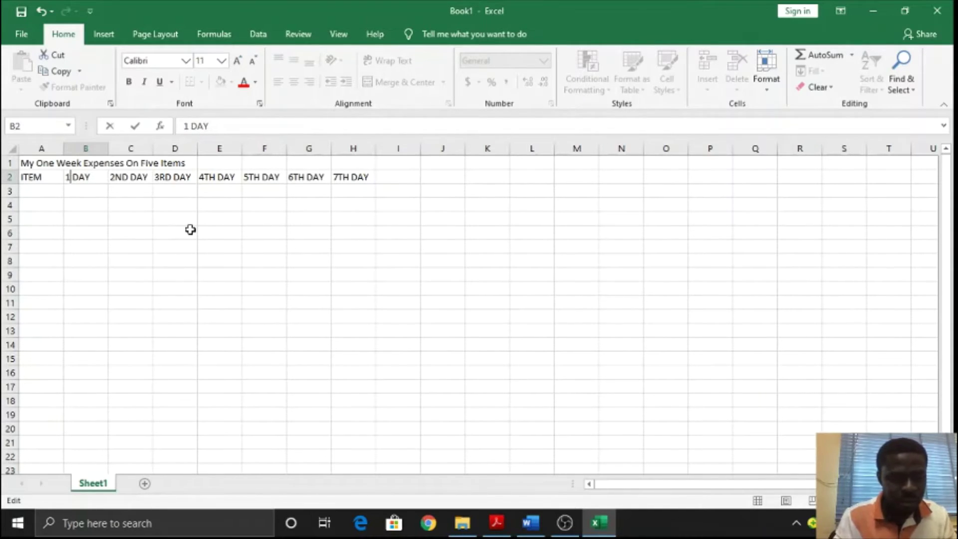
key(ctrl+z)
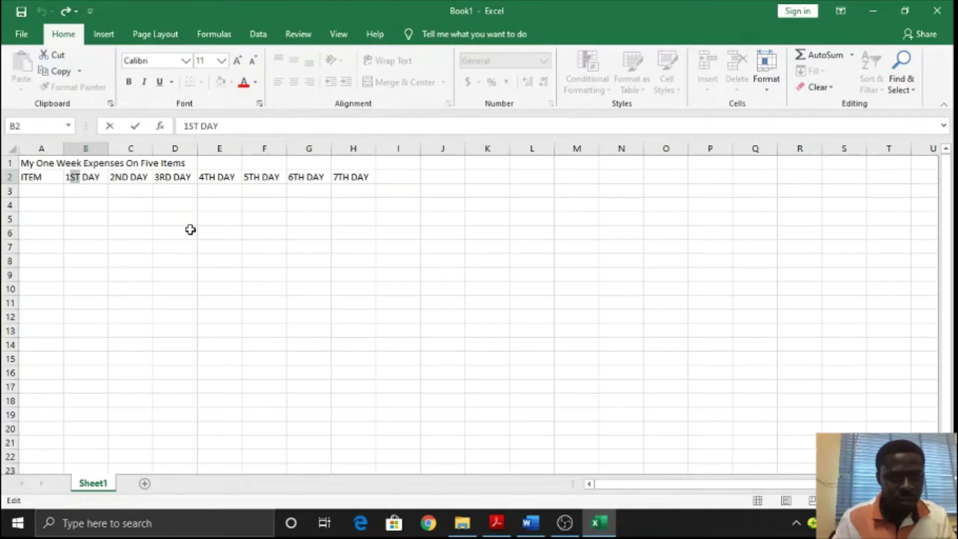
key(ctrl+1)
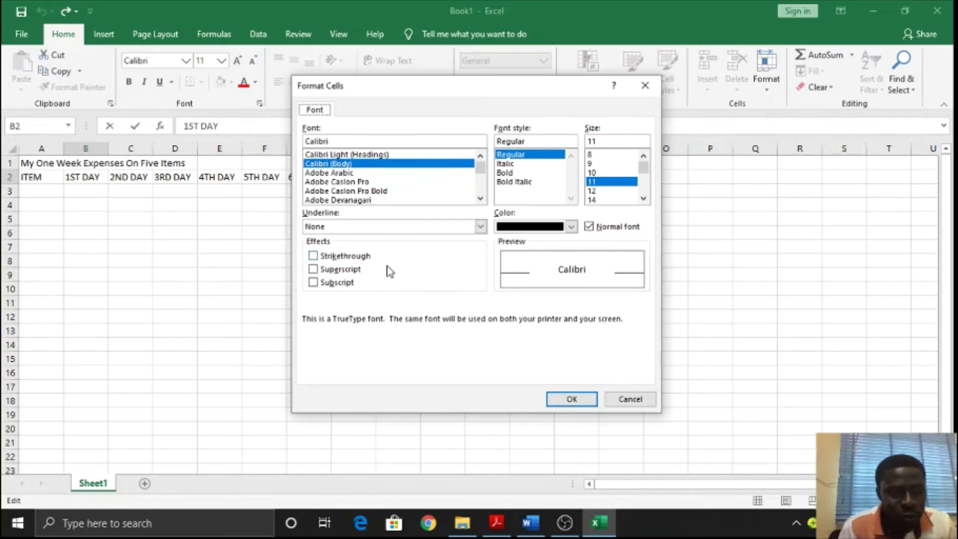
- Apply Superscript to the ST in B2's 1ST DAY heading
click(646, 86)
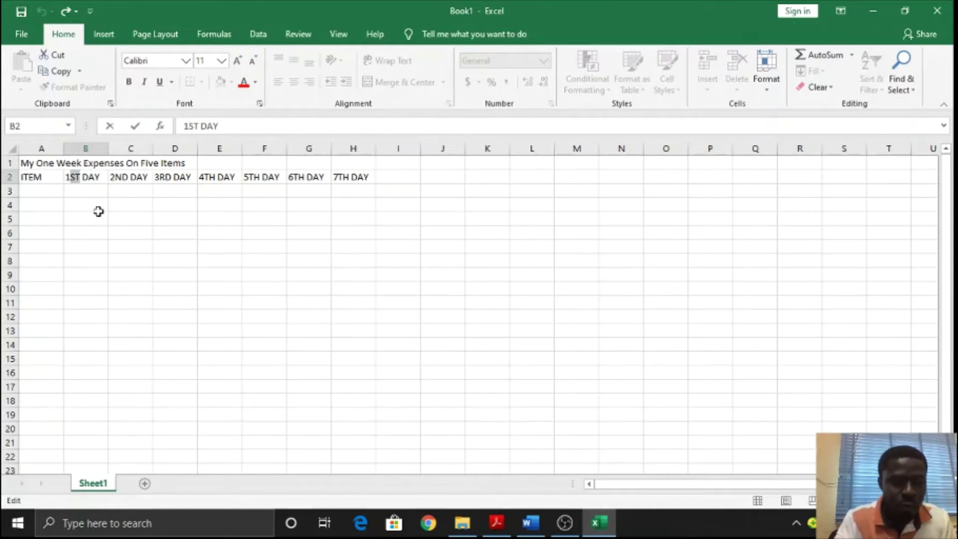
key(ctrl+1)
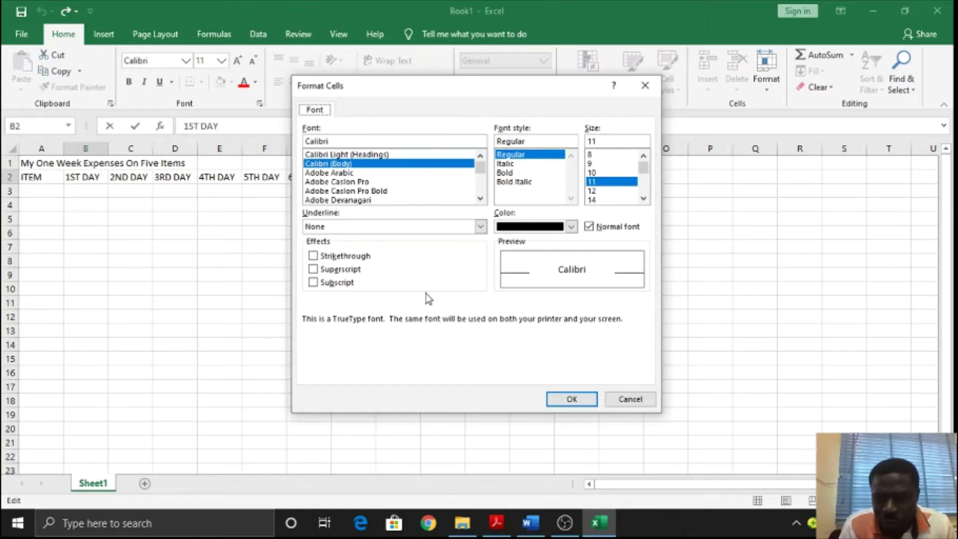
click(348, 270)
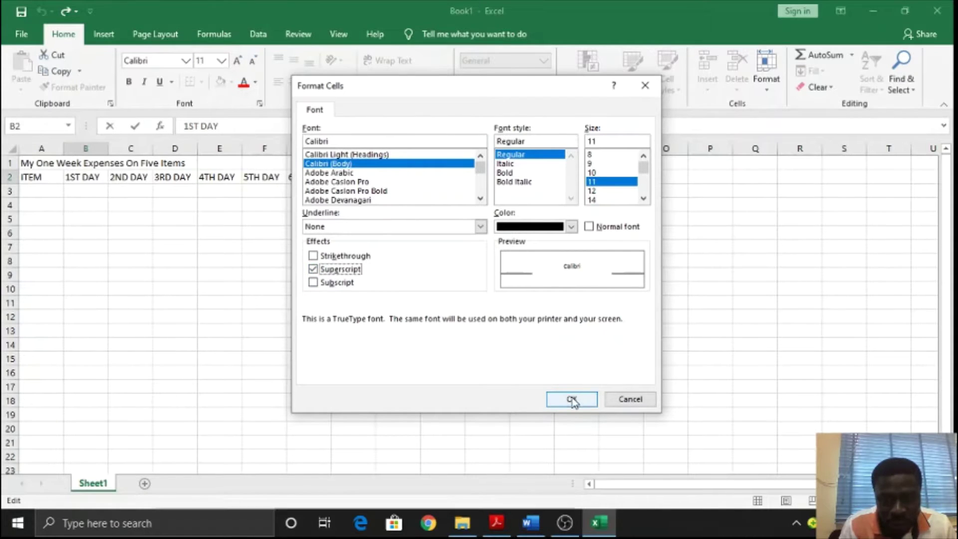
click(572, 400)
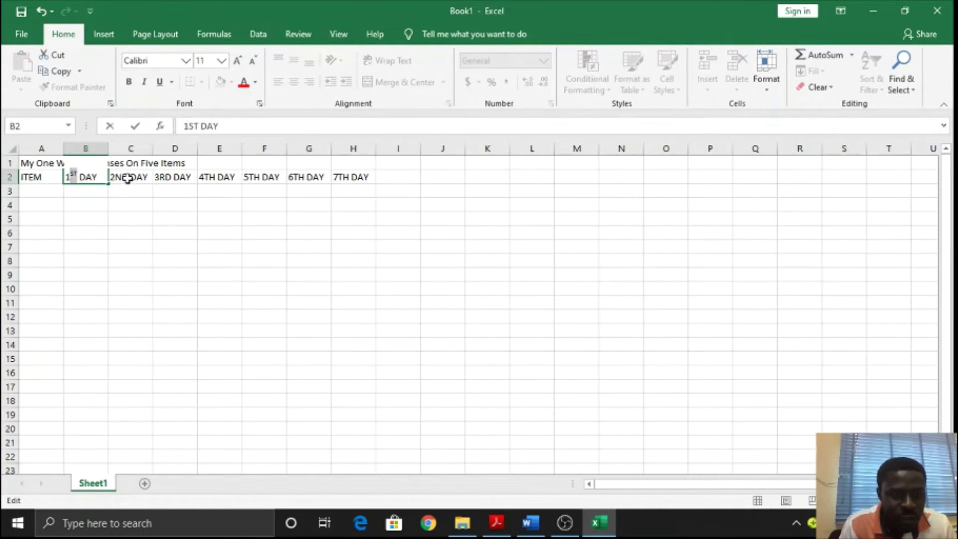
click(127, 180)
double_click(123, 179)
- Superscript the ND in 2ND DAY (C2) and the RD in 3RD DAY (D2)
drag(123, 179, 118, 184)
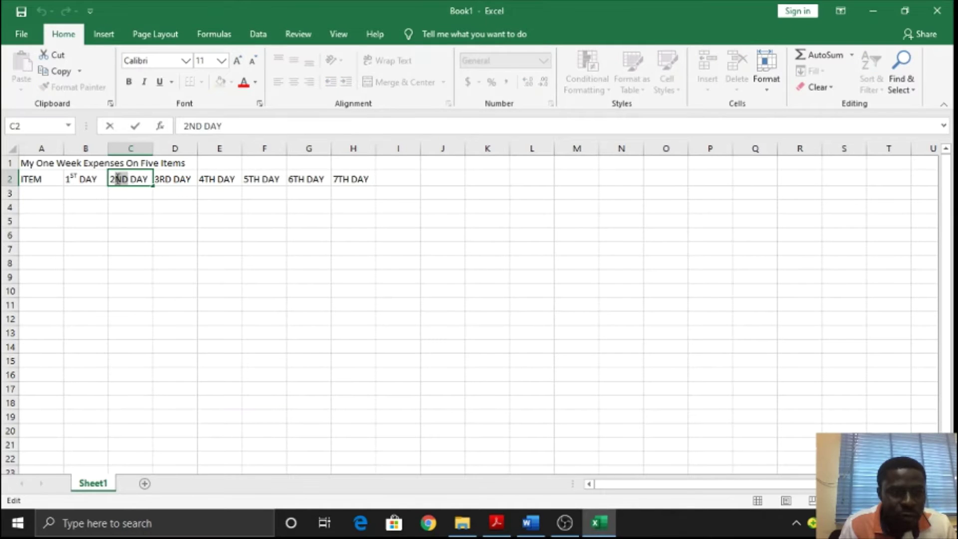
key(ctrl+1)
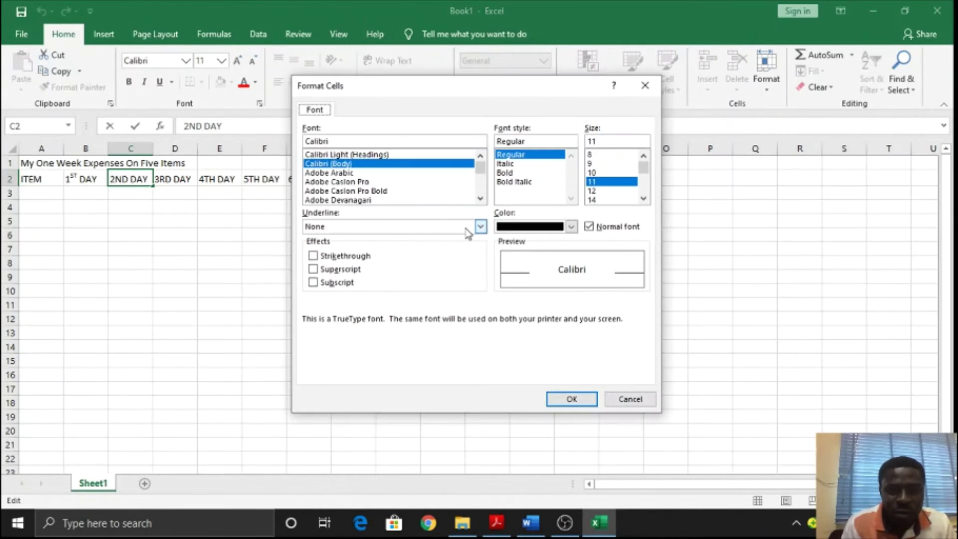
click(320, 270)
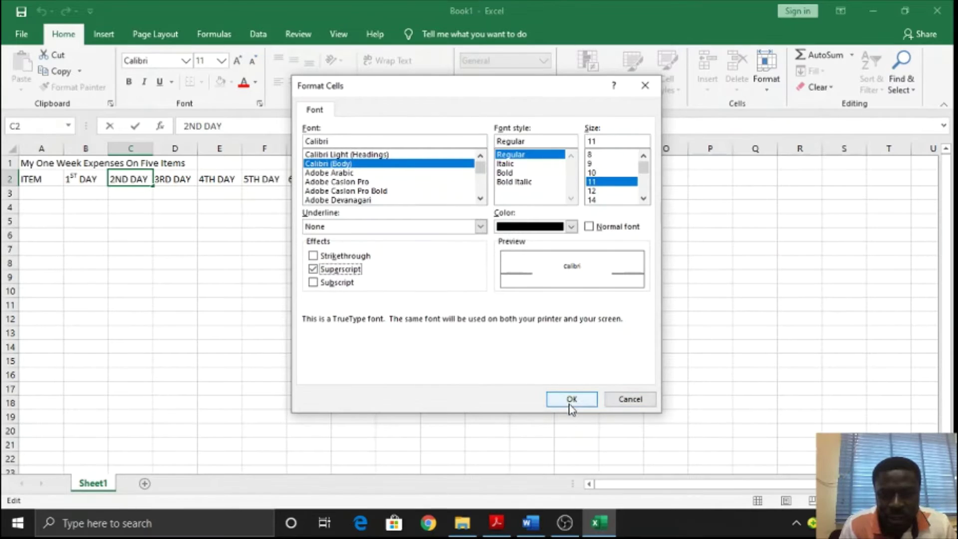
click(570, 400)
click(170, 180)
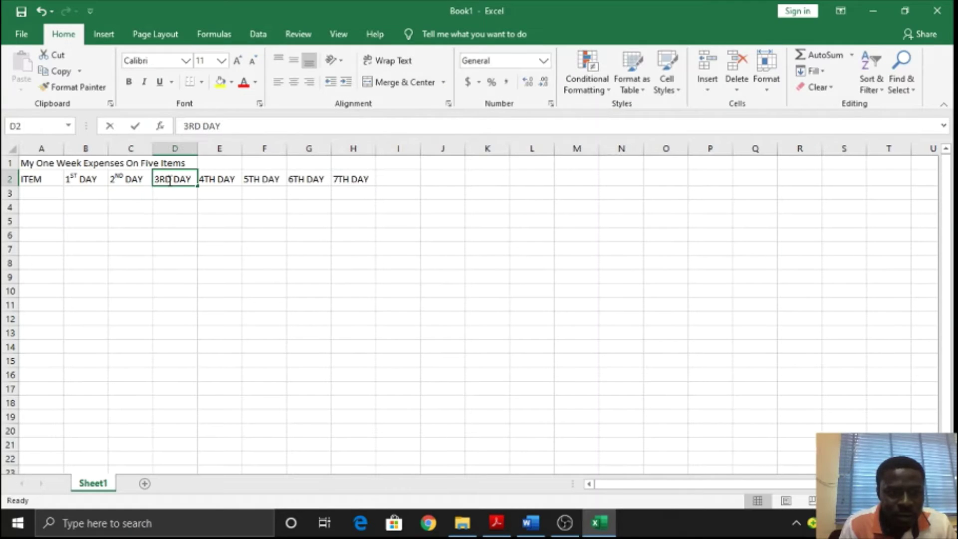
double_click(171, 180)
drag(171, 180, 160, 180)
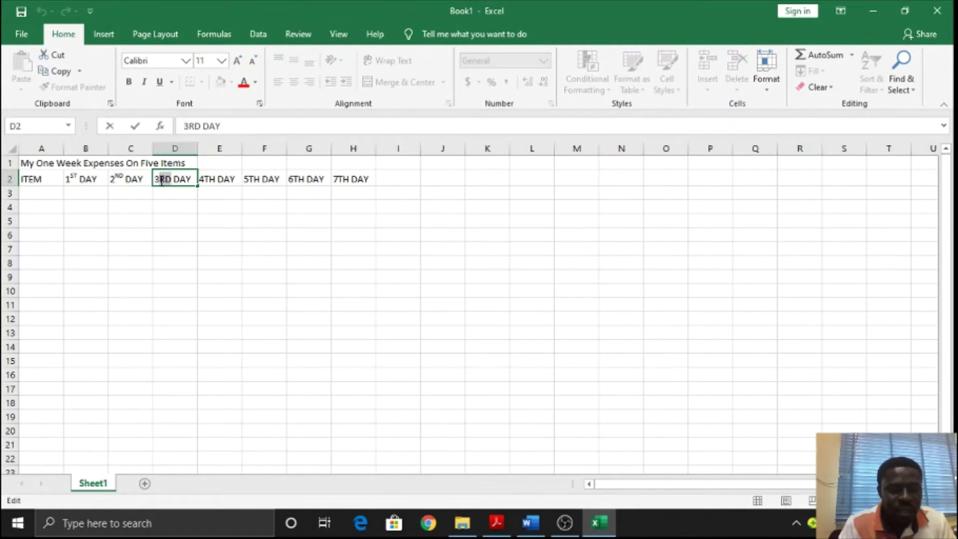
key(ctrl+1)
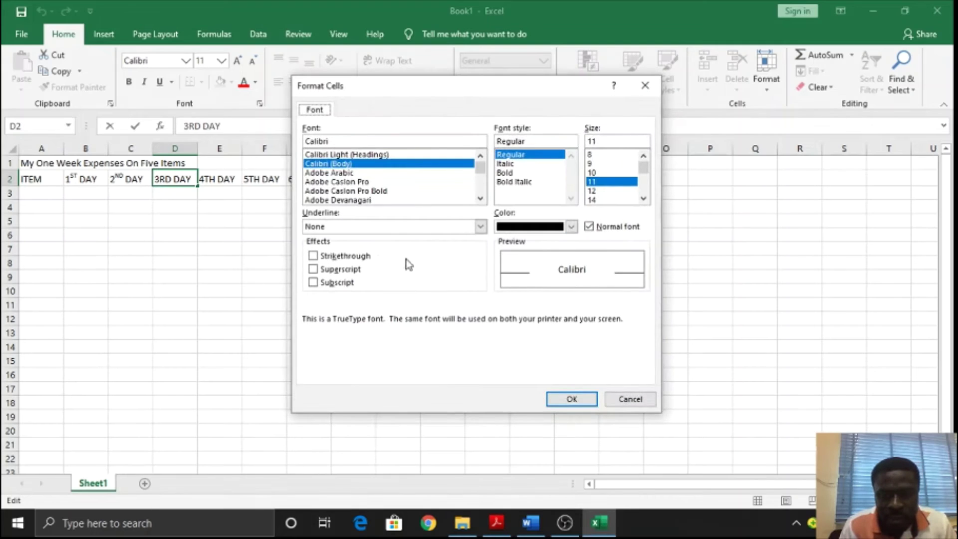
click(341, 272)
click(579, 399)
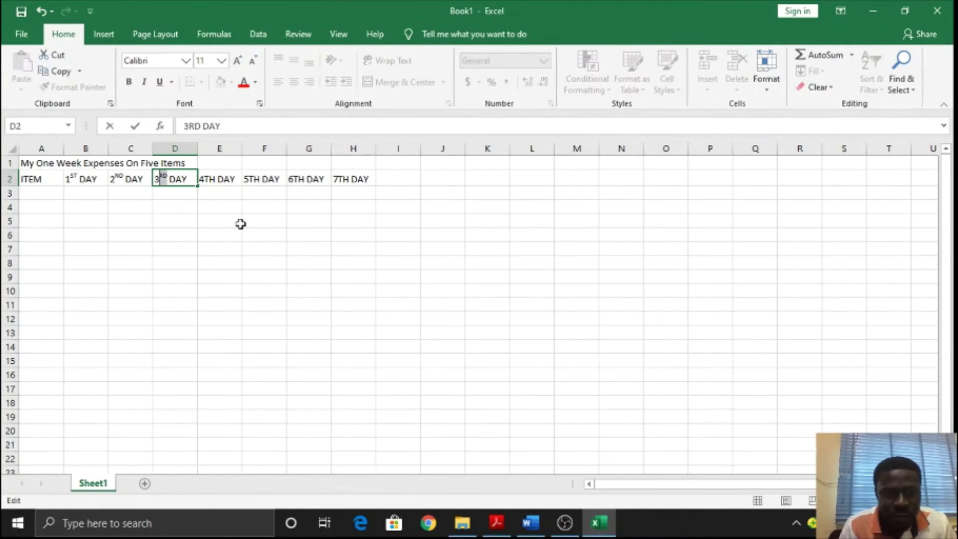
- Superscript the TH in 4TH DAY (E2), then select the TH in 5TH DAY
click(212, 179)
double_click(209, 179)
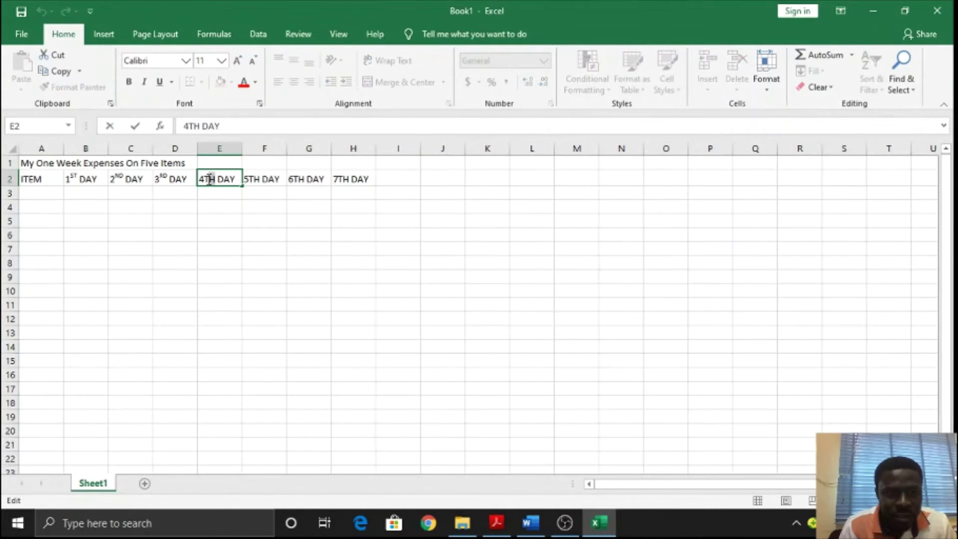
drag(203, 178, 216, 179)
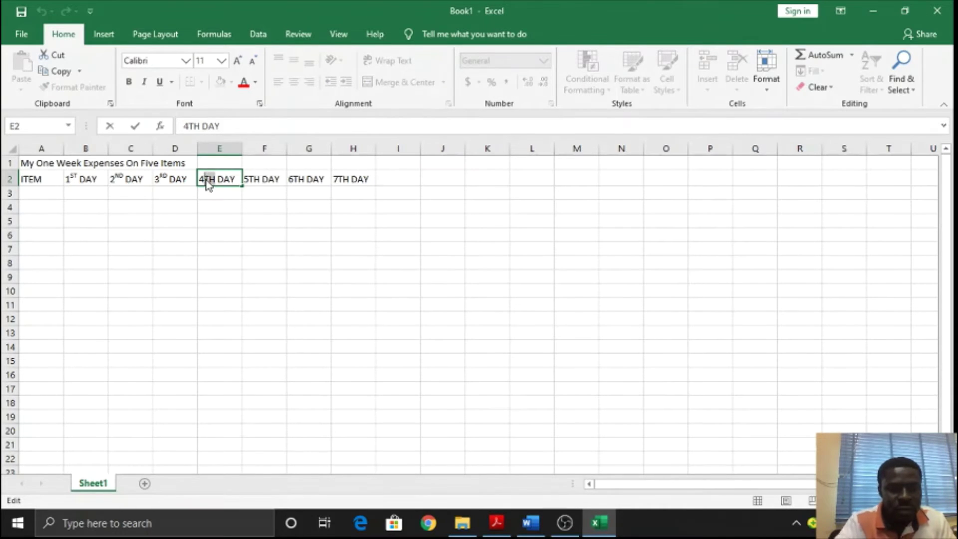
key(ctrl+1)
click(357, 271)
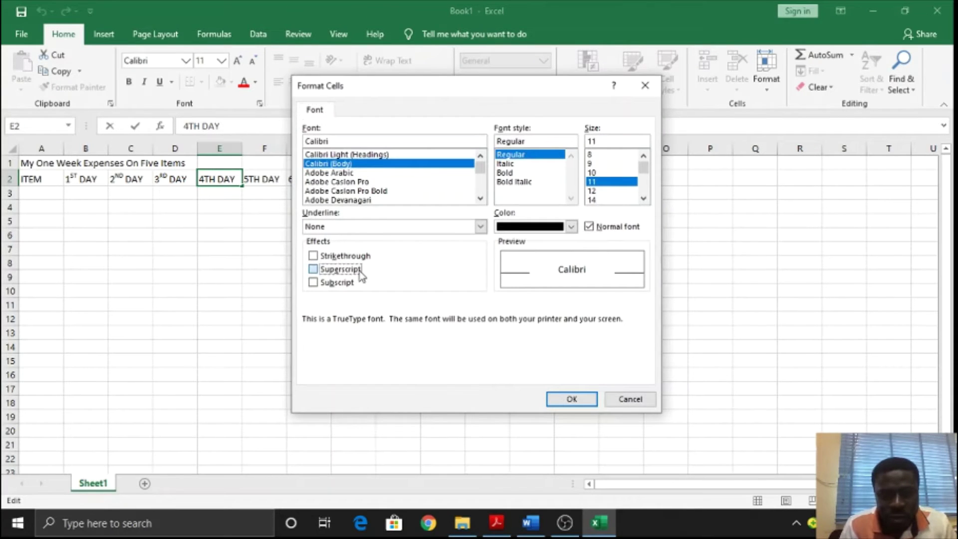
click(572, 398)
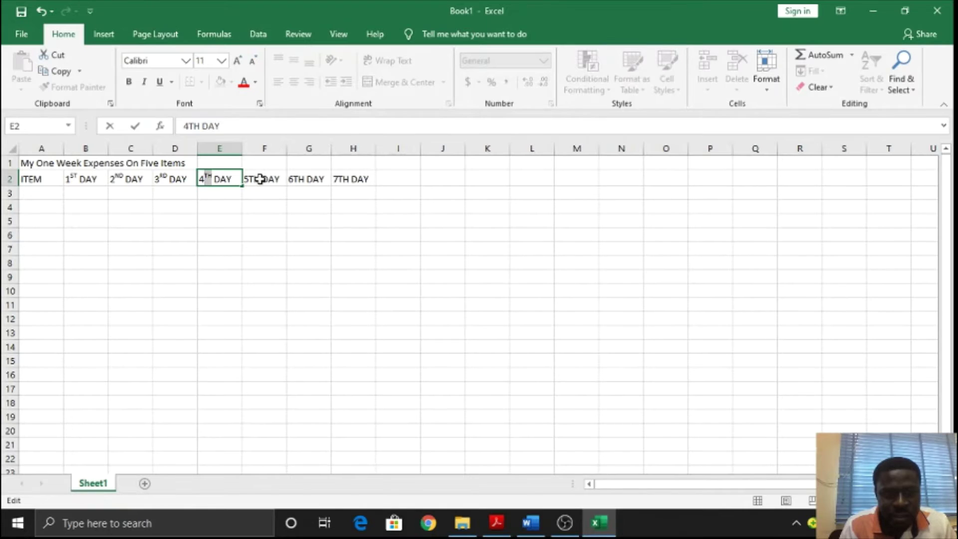
double_click(261, 178)
drag(251, 180, 248, 178)
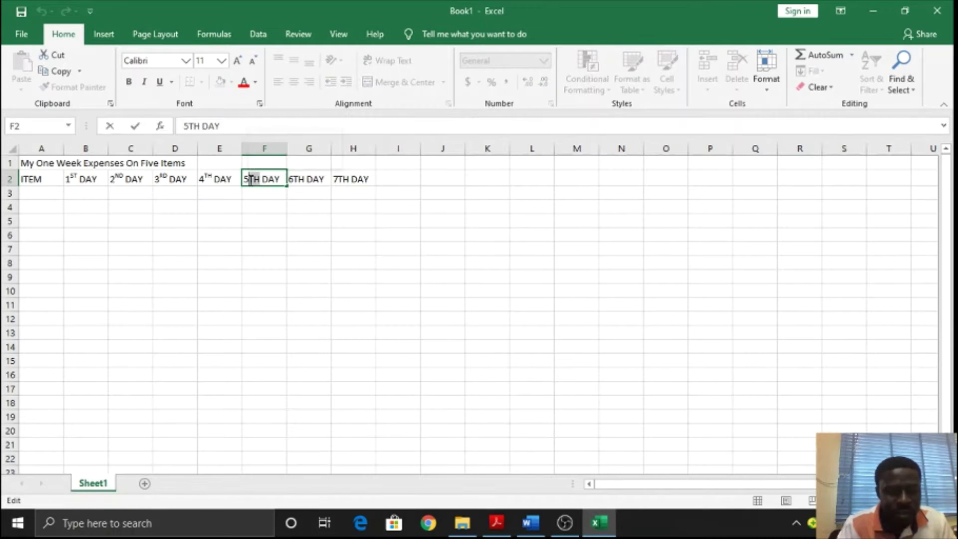
- Superscript the TH in 5TH DAY (F2) and 6TH DAY (G2)
key(ctrl+1)
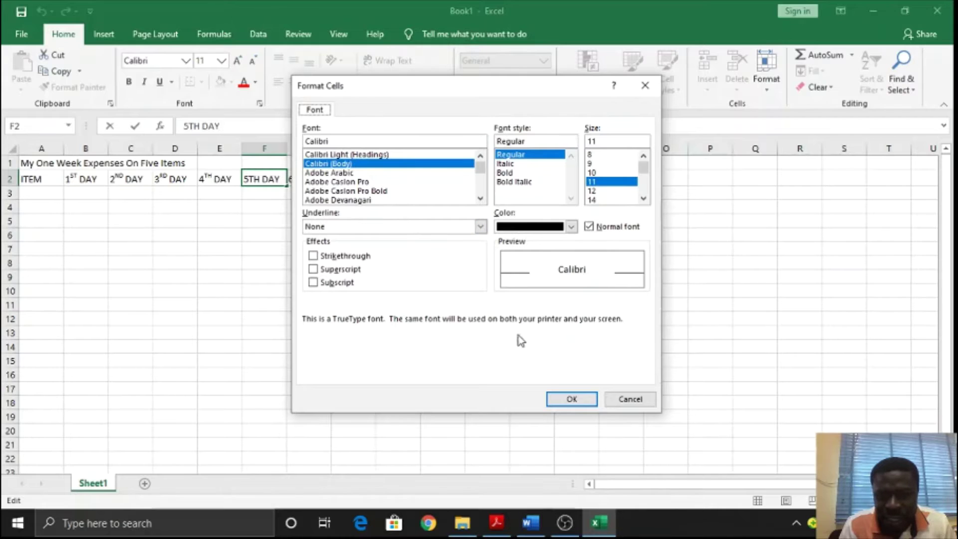
click(361, 270)
click(557, 396)
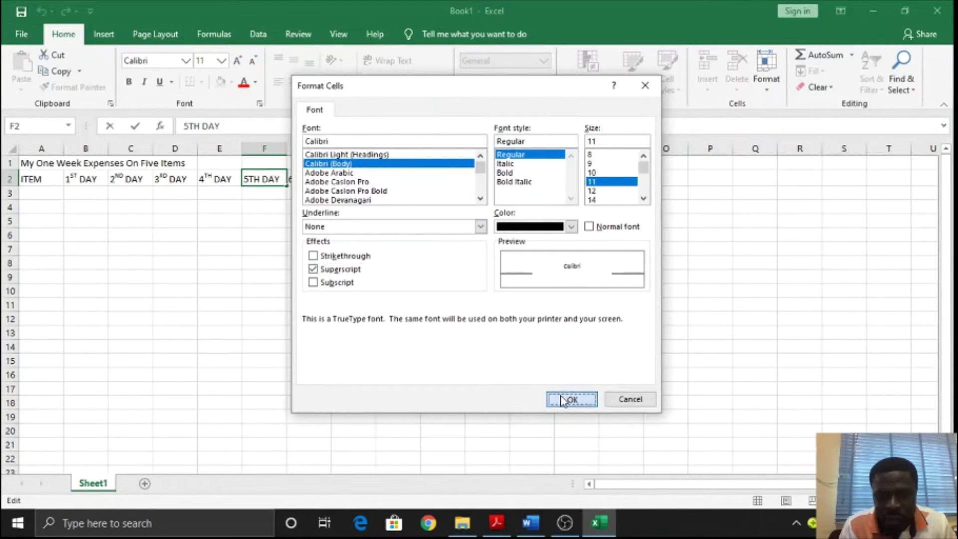
click(306, 183)
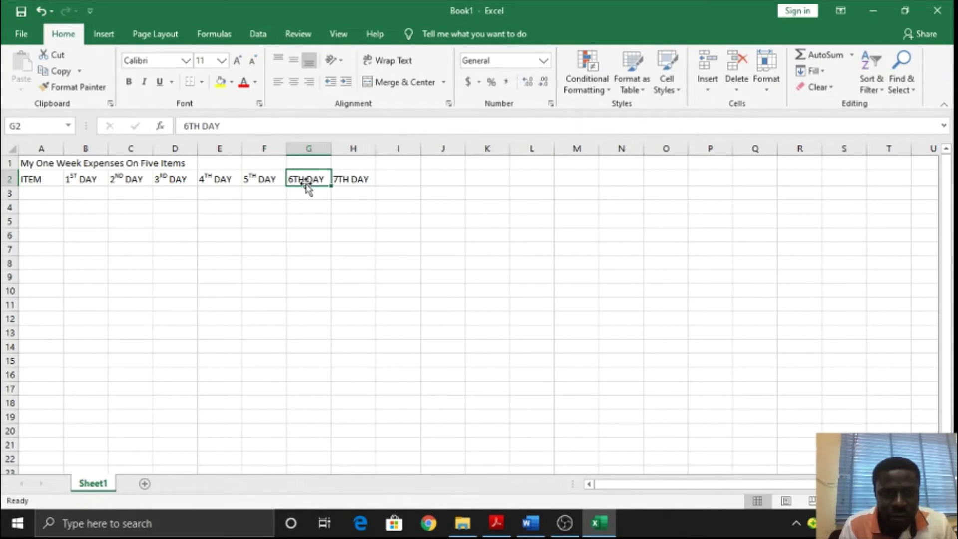
double_click(306, 180)
drag(299, 180, 296, 180)
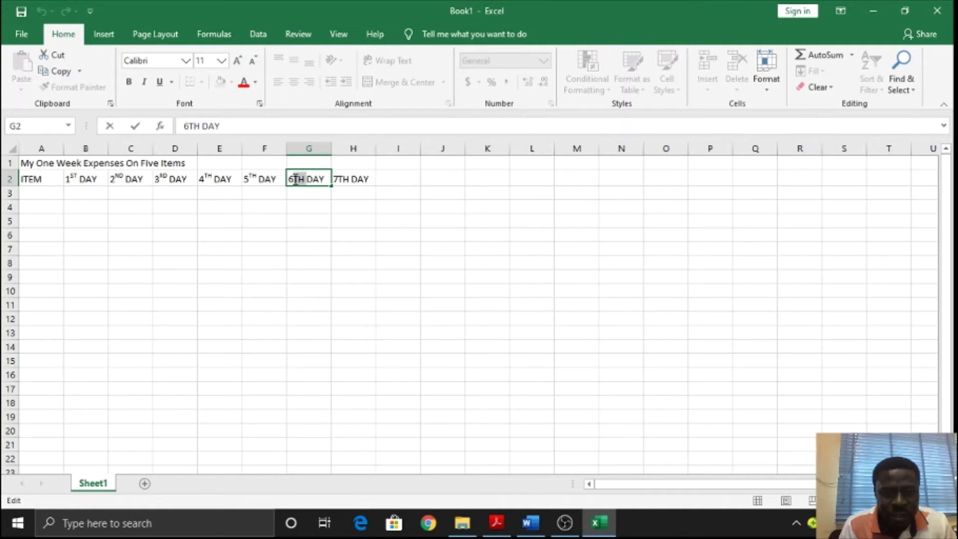
key(ctrl+1)
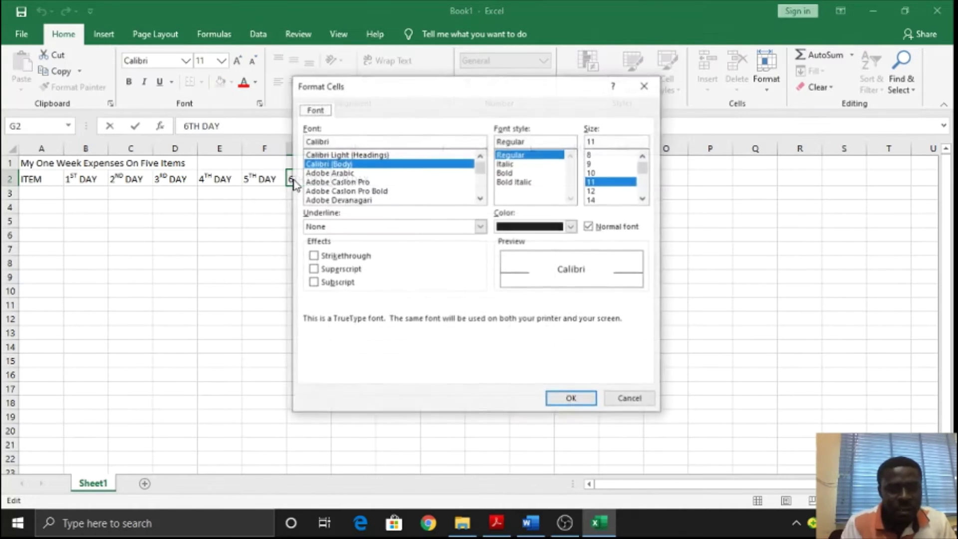
click(361, 274)
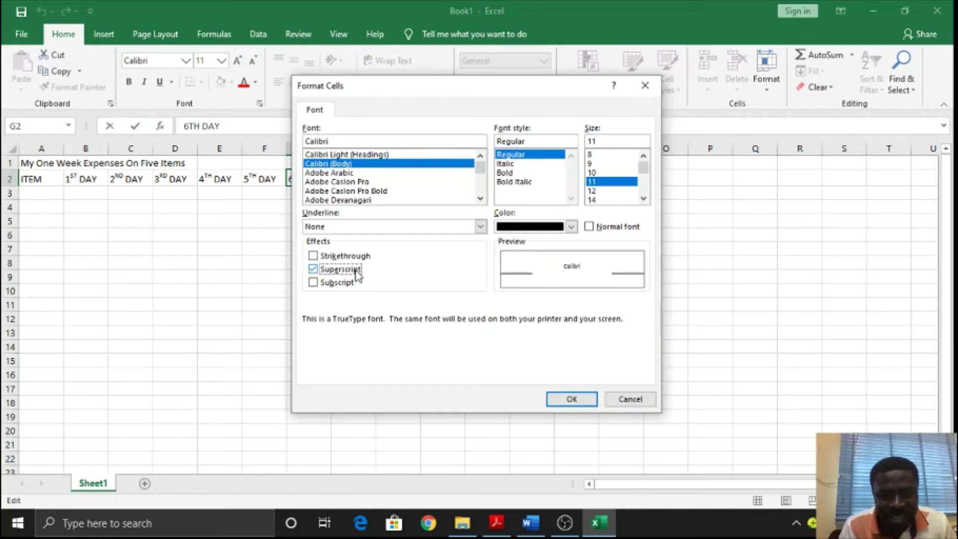
click(572, 400)
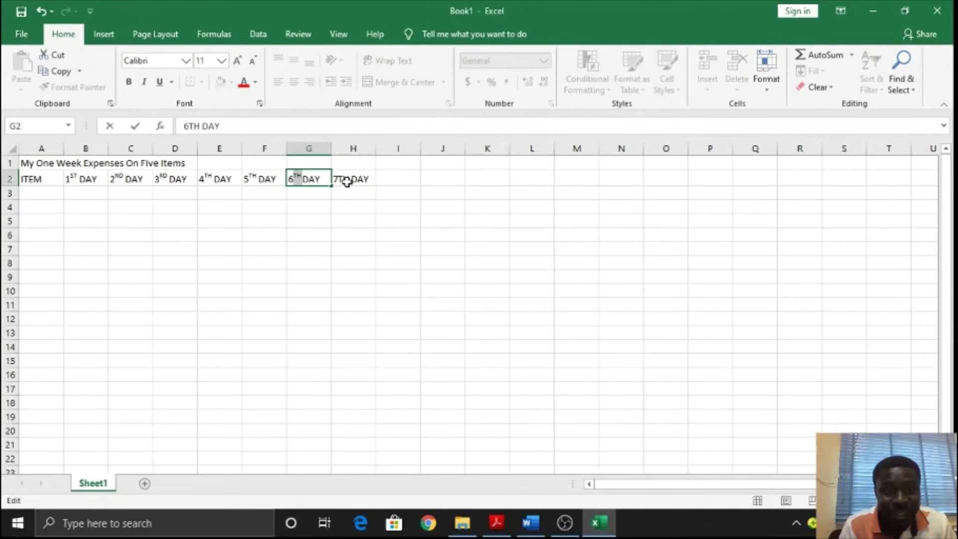
- Superscript the TH in 7TH DAY in H2
double_click(349, 180)
drag(348, 180, 339, 179)
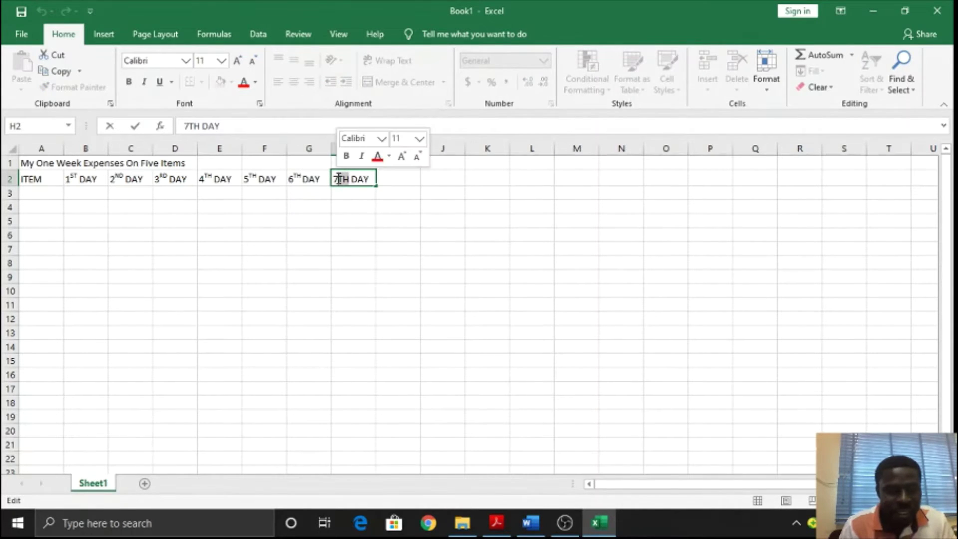
key(ctrl+1)
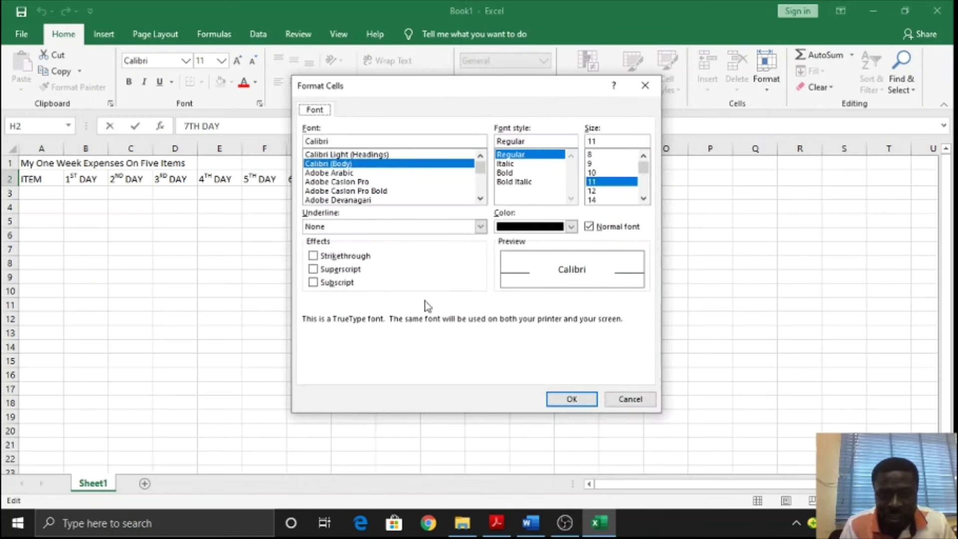
click(360, 273)
click(572, 399)
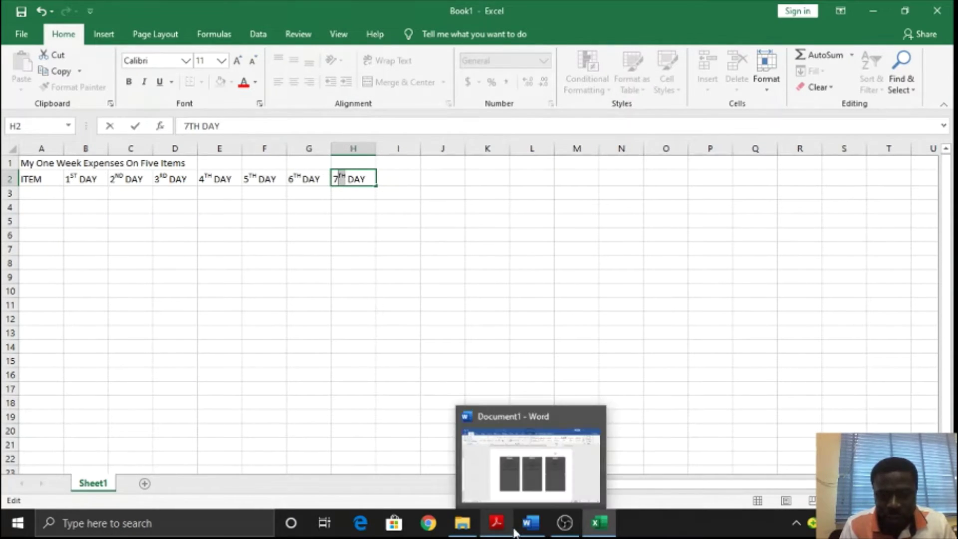
- Read the WAEC question PDF, then return to the expenses workbook
click(497, 523)
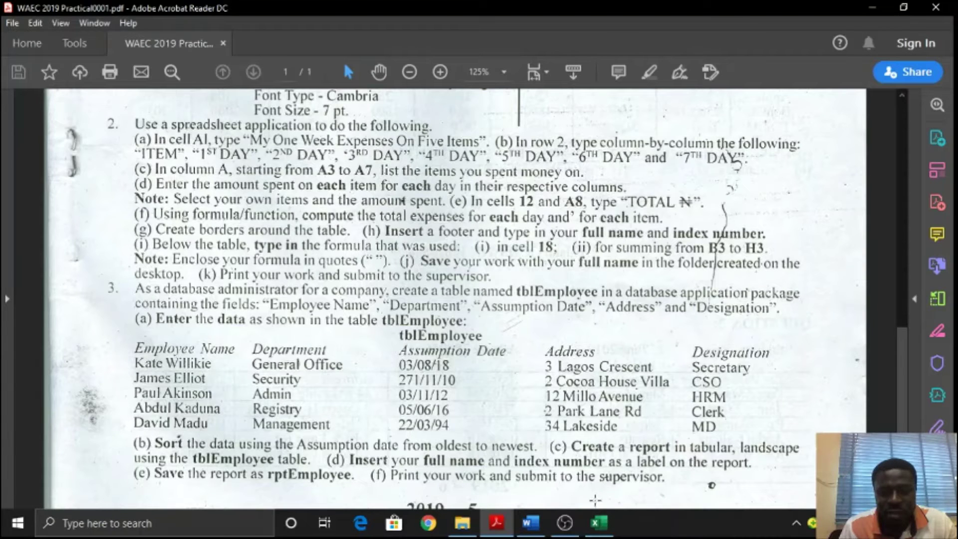
click(605, 525)
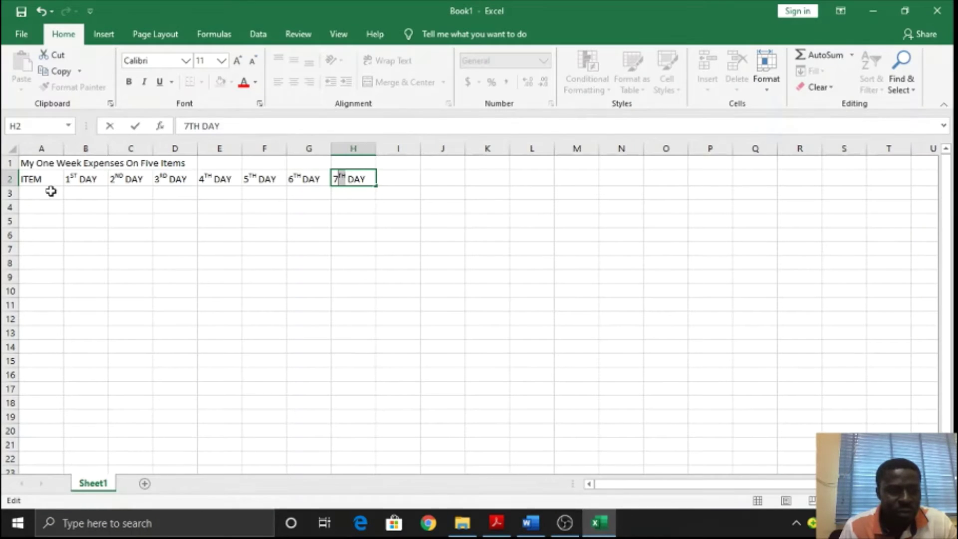
- Enter the first items Data in A3 and Food in A4
click(50, 193)
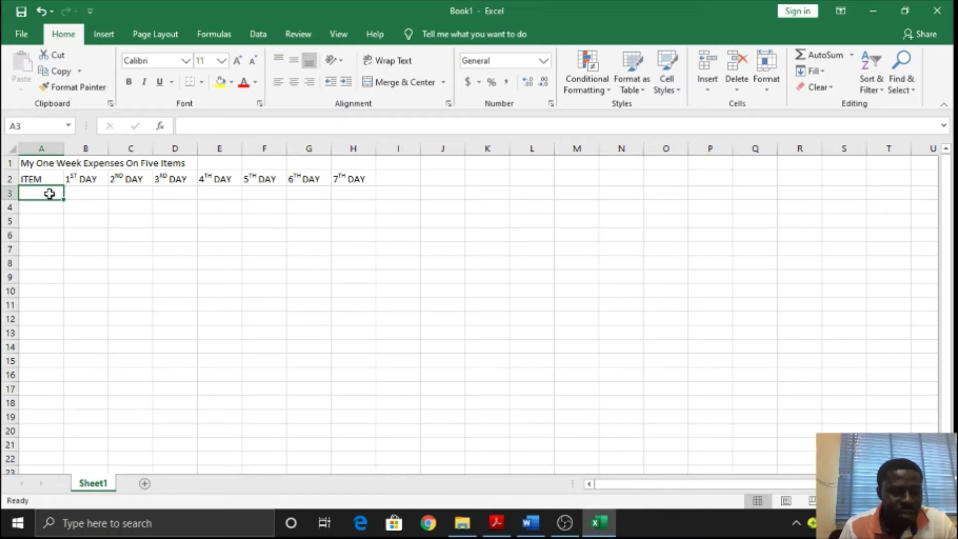
click(49, 249)
click(45, 190)
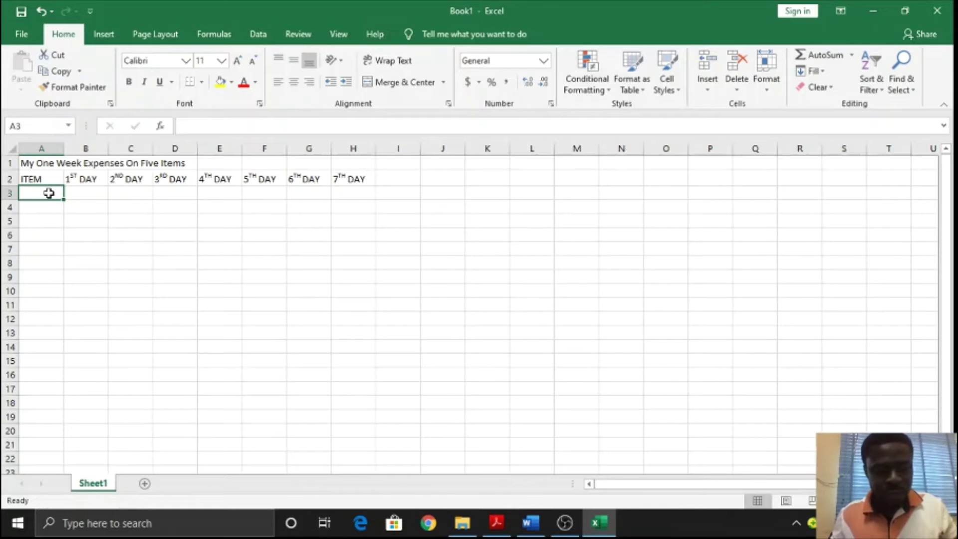
text(Data)
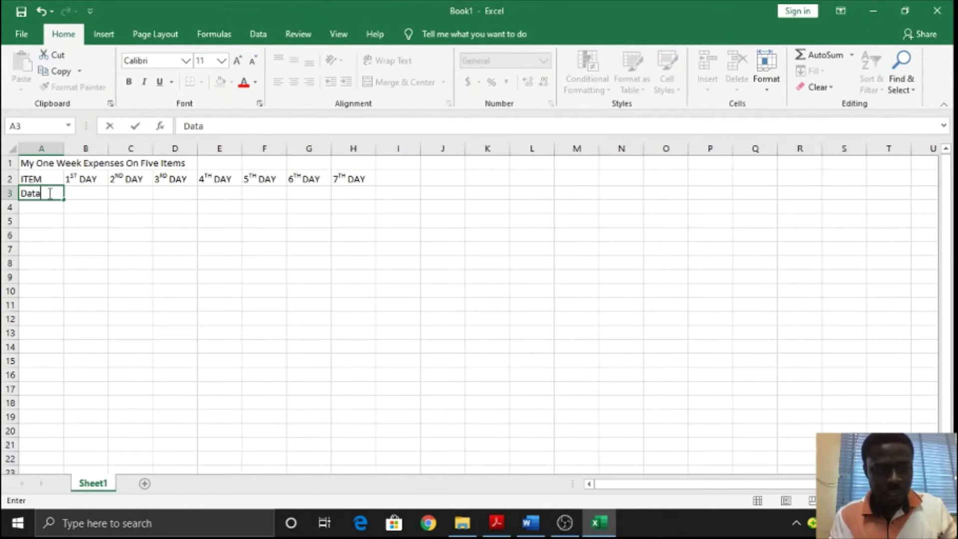
click(45, 207)
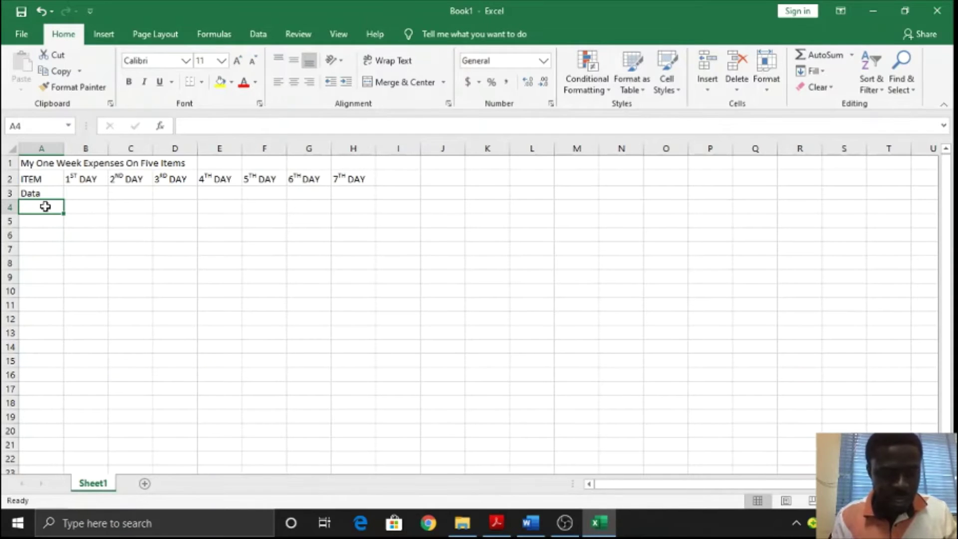
text(Food)
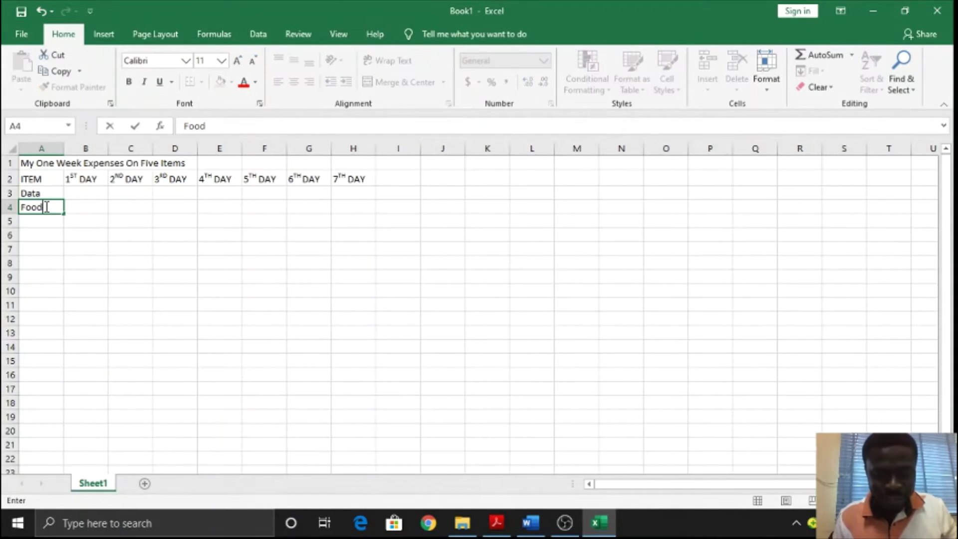
click(45, 222)
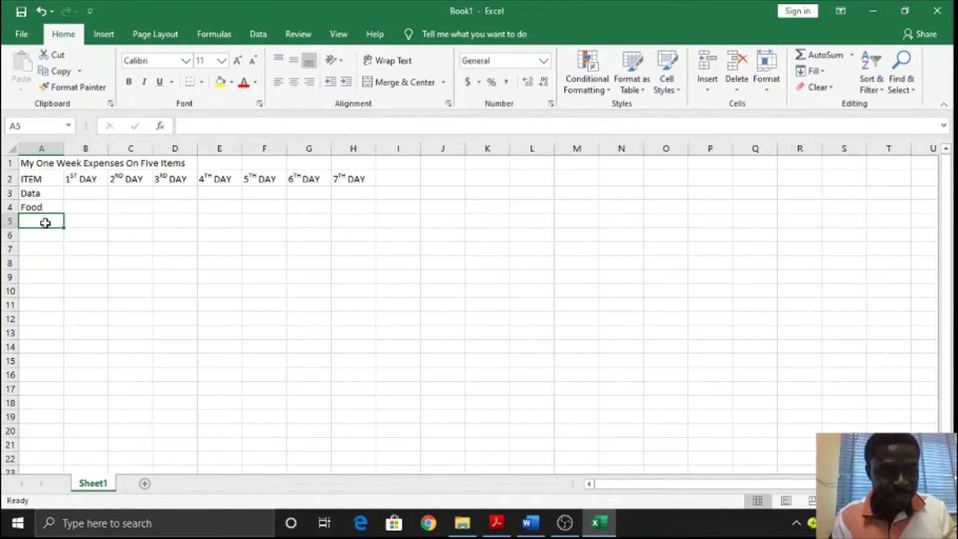
- Enter Subscription, Transportation and Cloths in A5:A7, then check the question PDF
text(Sub)
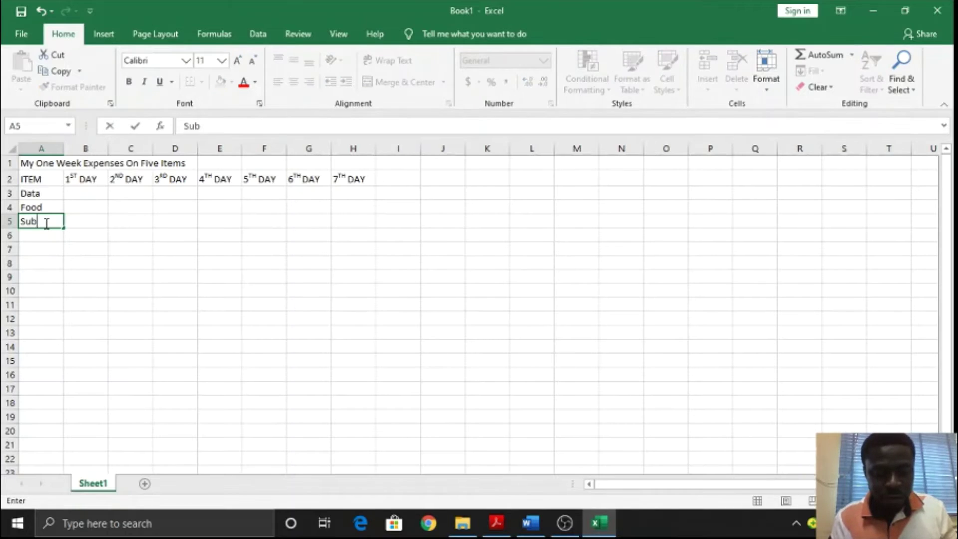
text(scription)
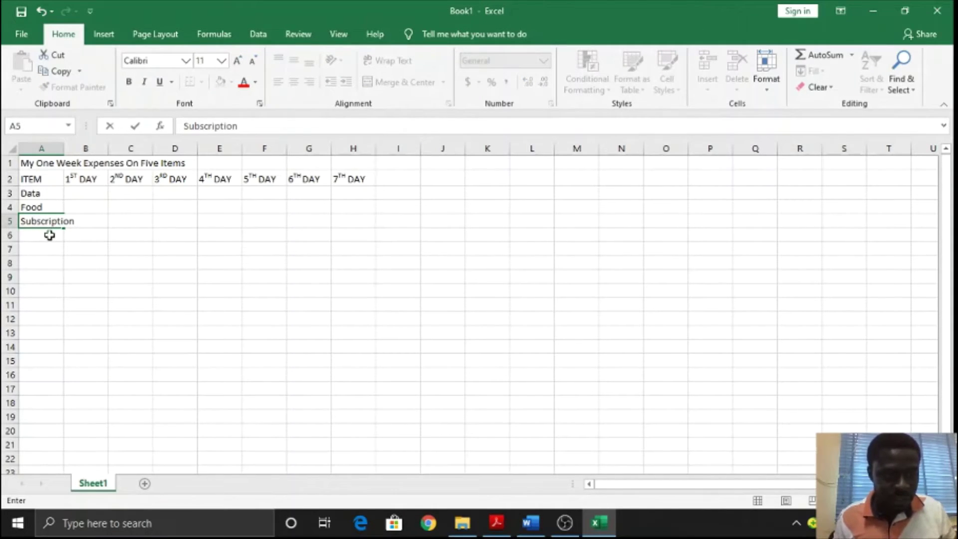
click(49, 235)
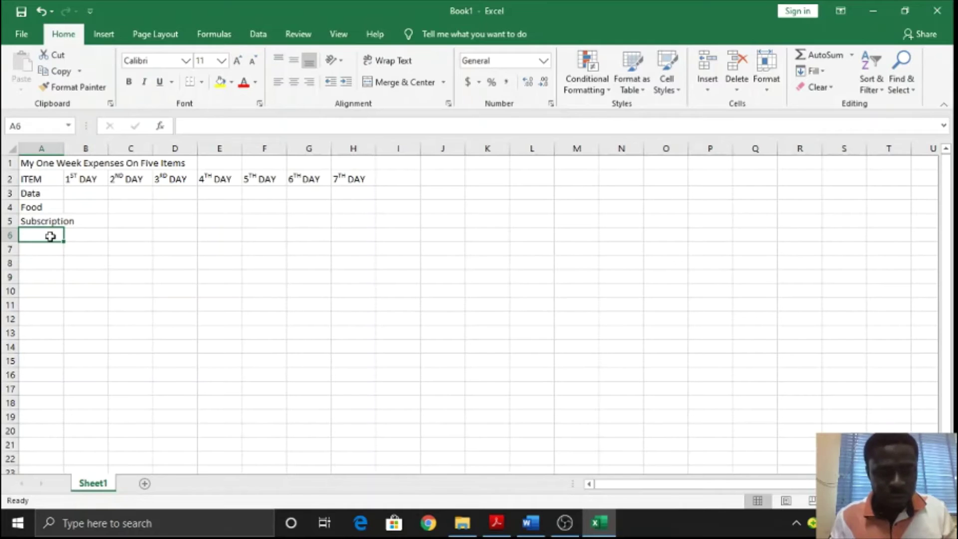
text(Transport)
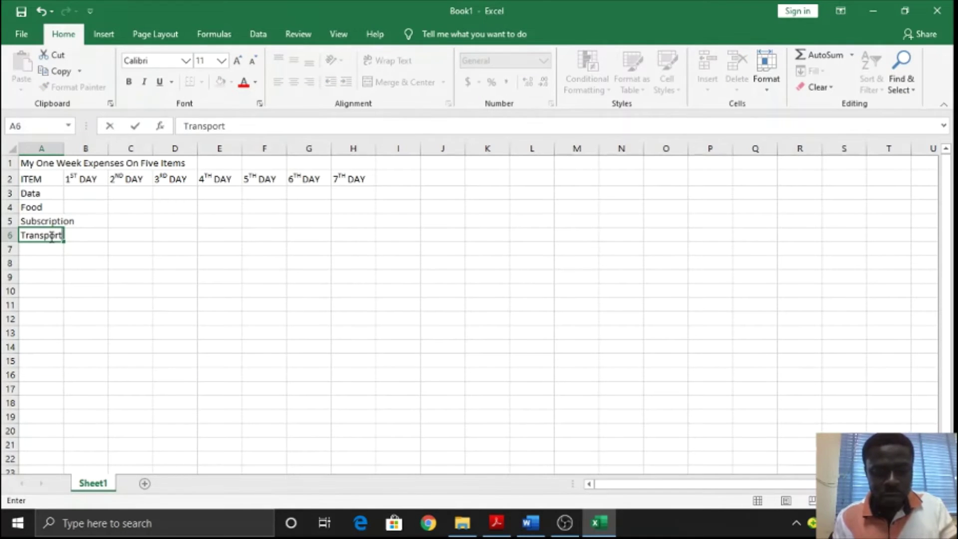
text(ation)
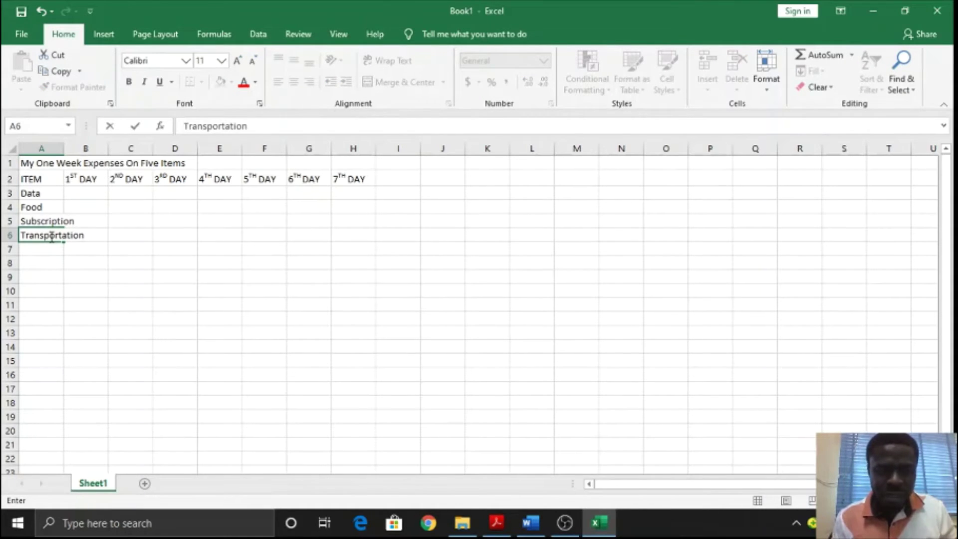
click(50, 248)
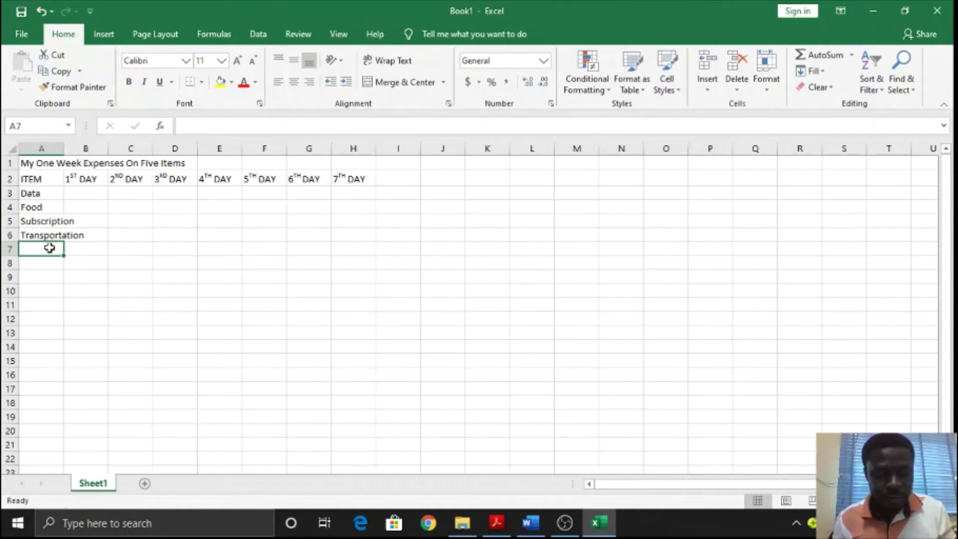
text(Cloths)
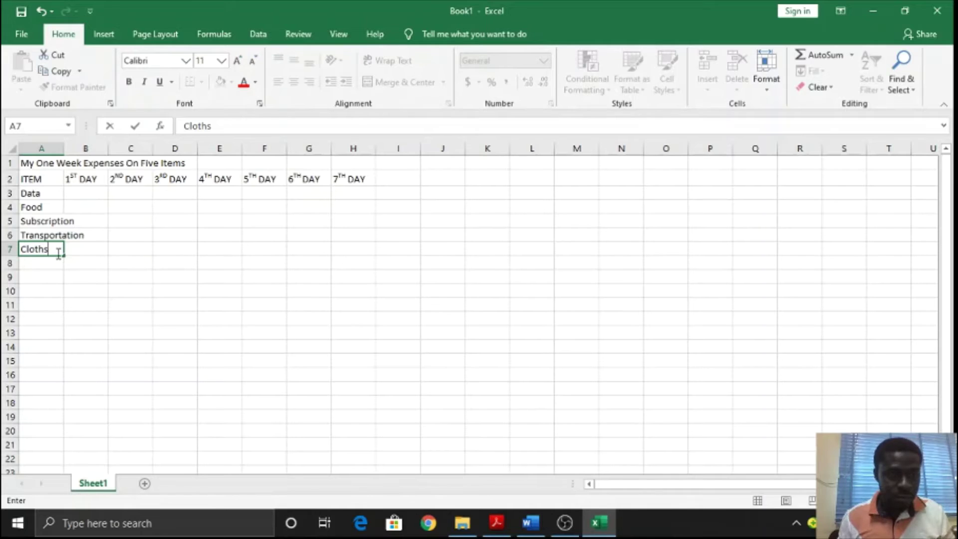
click(96, 256)
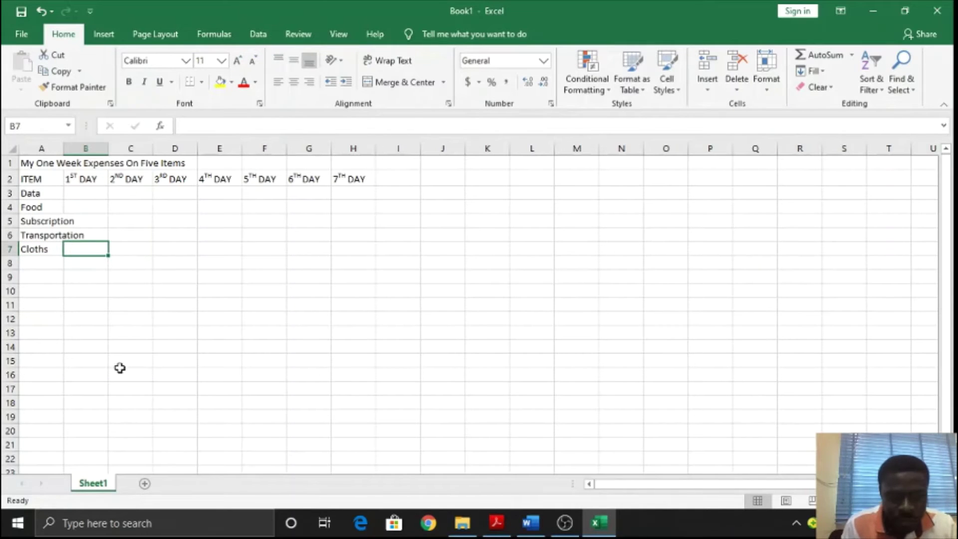
click(497, 523)
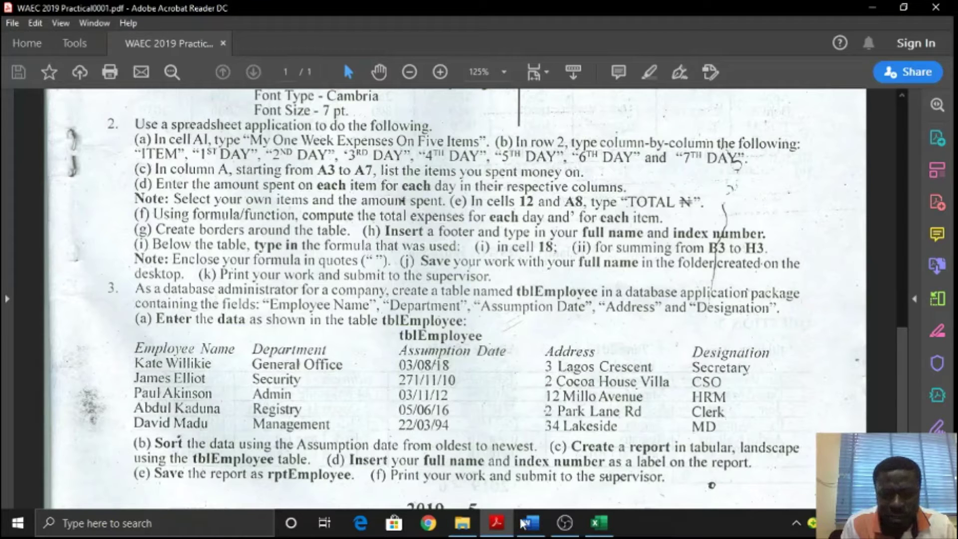
- Return to the expenses workbook and select the entire worksheet
click(599, 523)
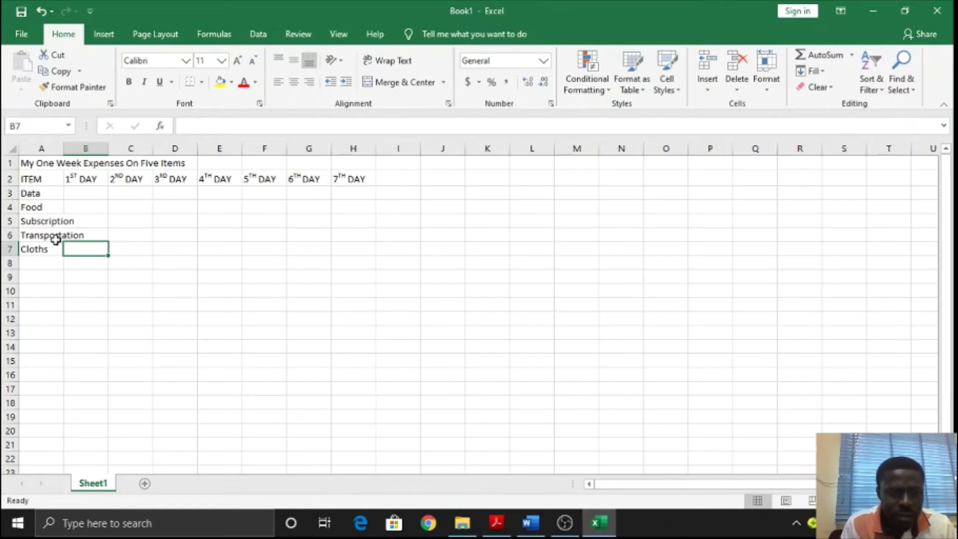
click(12, 149)
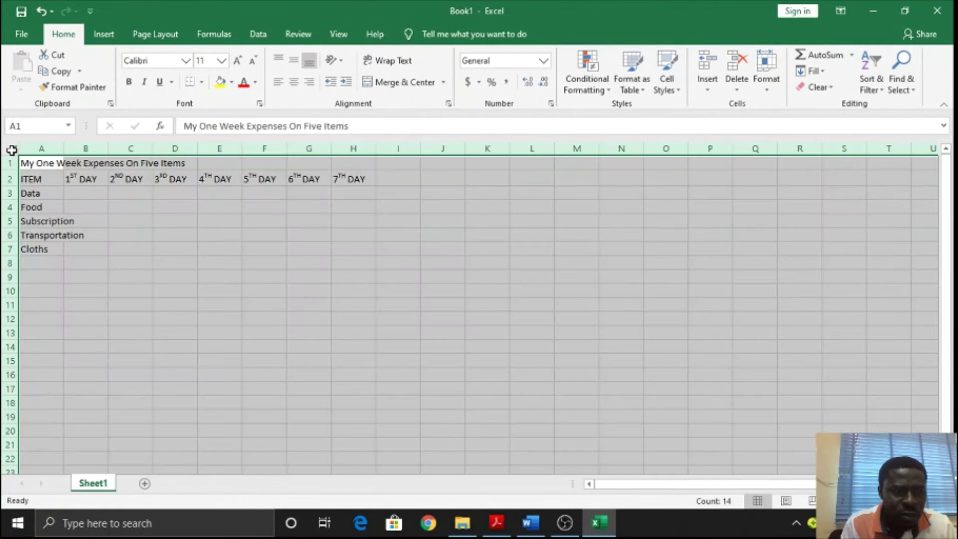
- AutoFit all columns so the full title fits in column A, then select B3
double_click(63, 150)
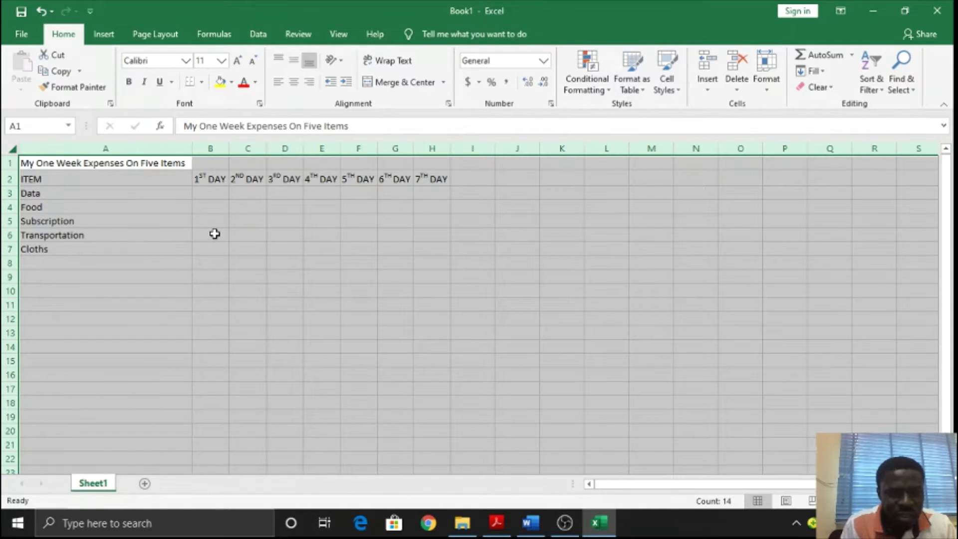
click(209, 192)
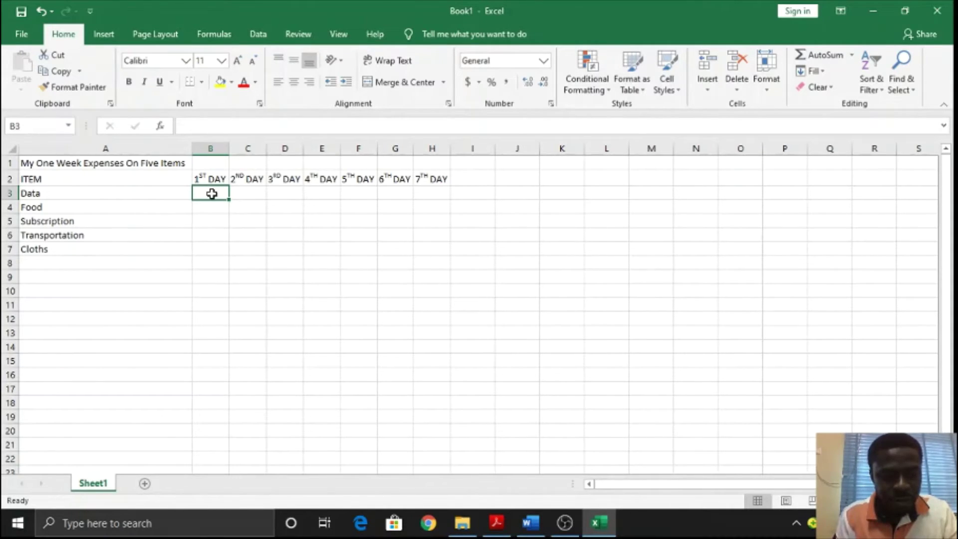
- Enter the 1ST DAY amounts 200, 300, 250, 300 and 250 in B3:B7
text(200)
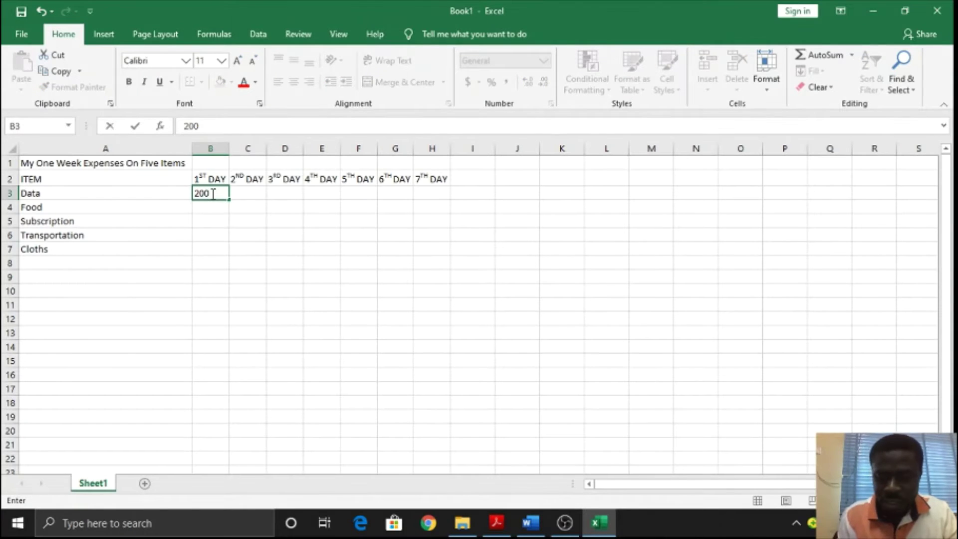
key(Return)
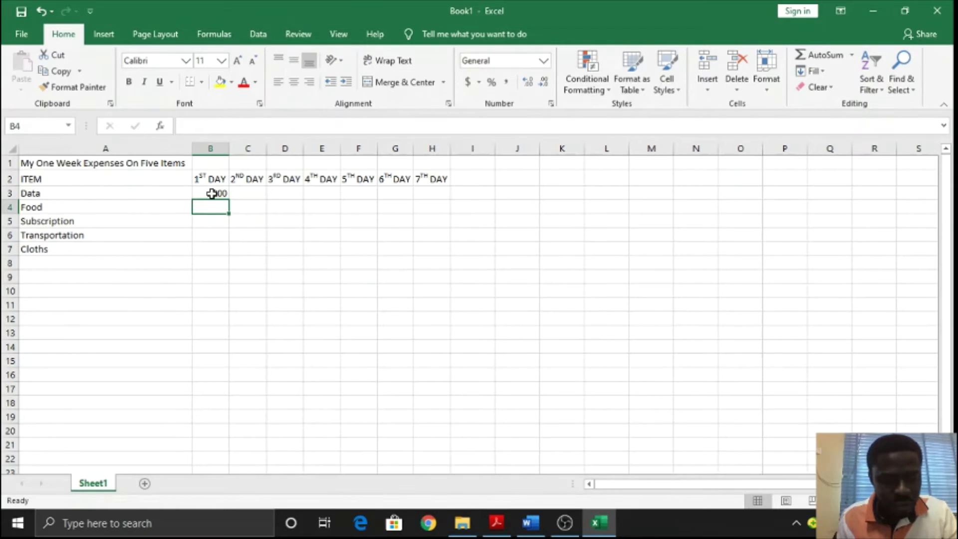
text(300)
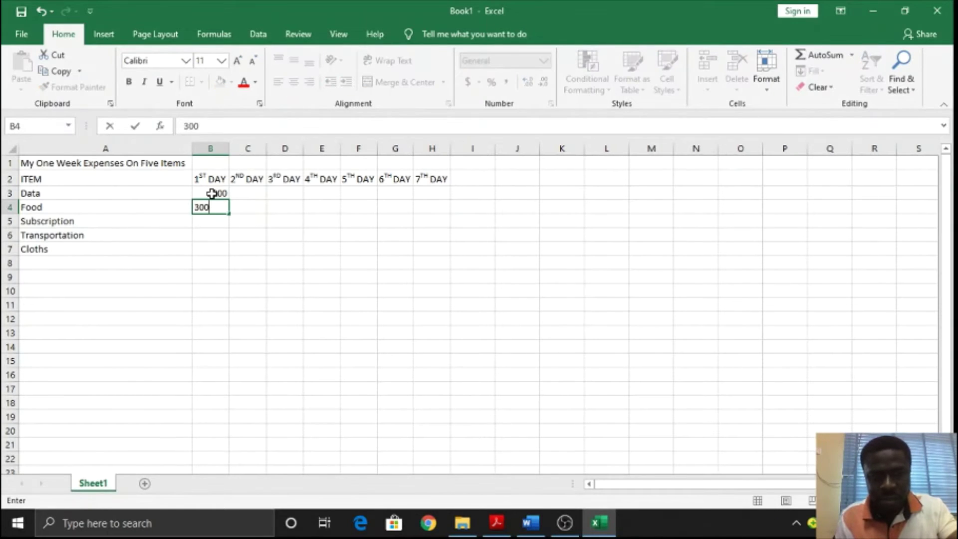
key(Return)
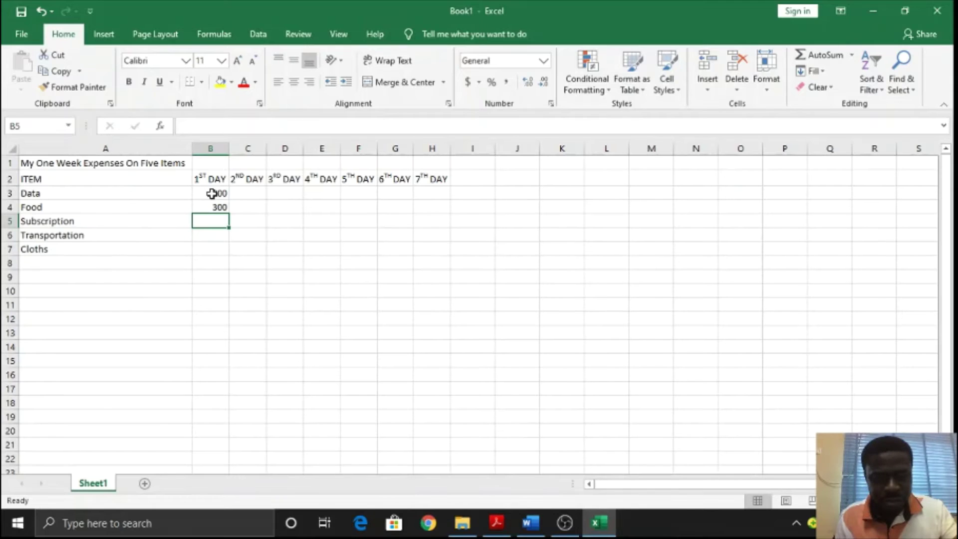
text(250)
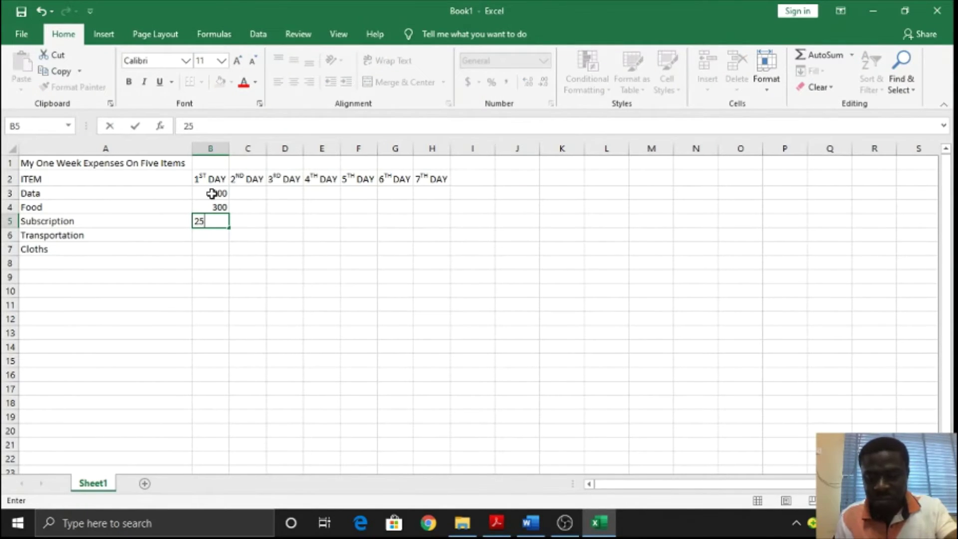
key(Return)
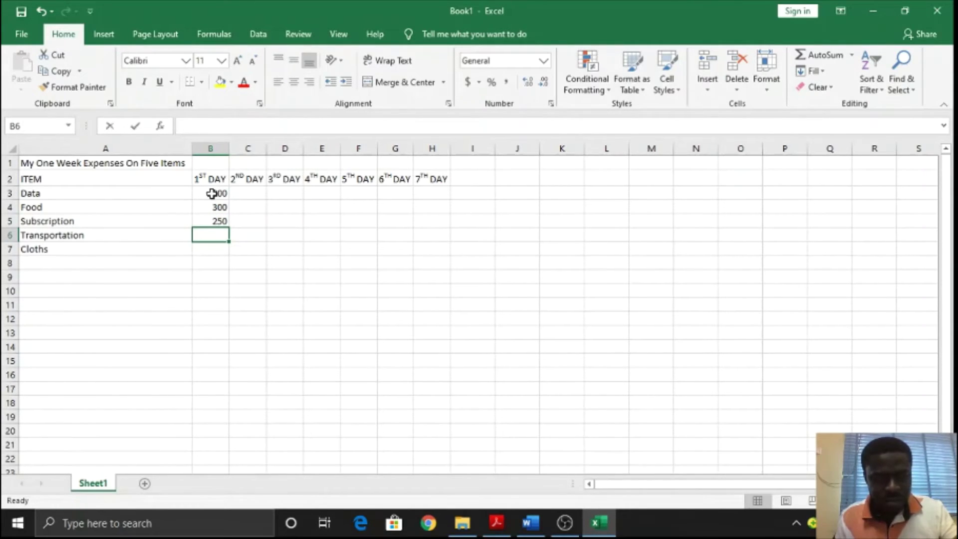
text(300)
key(Return)
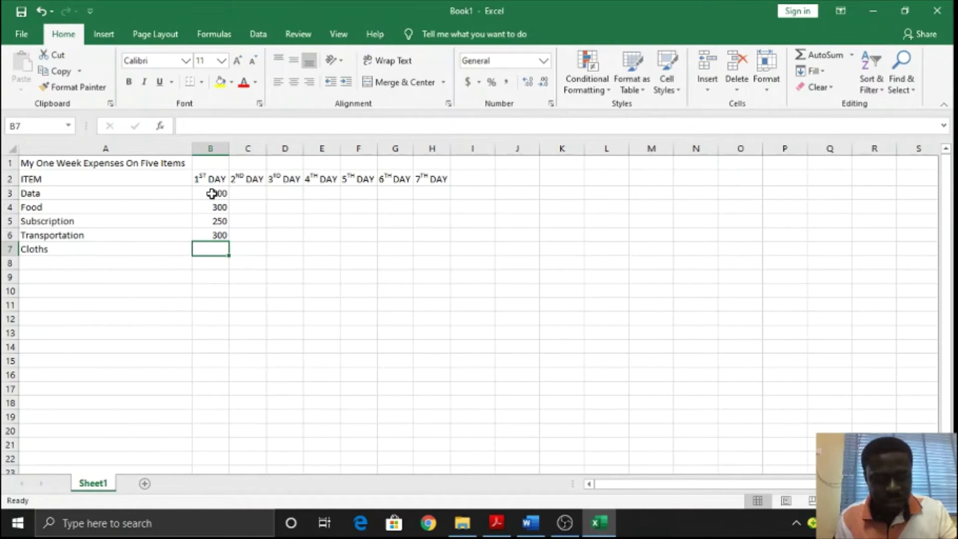
text(250)
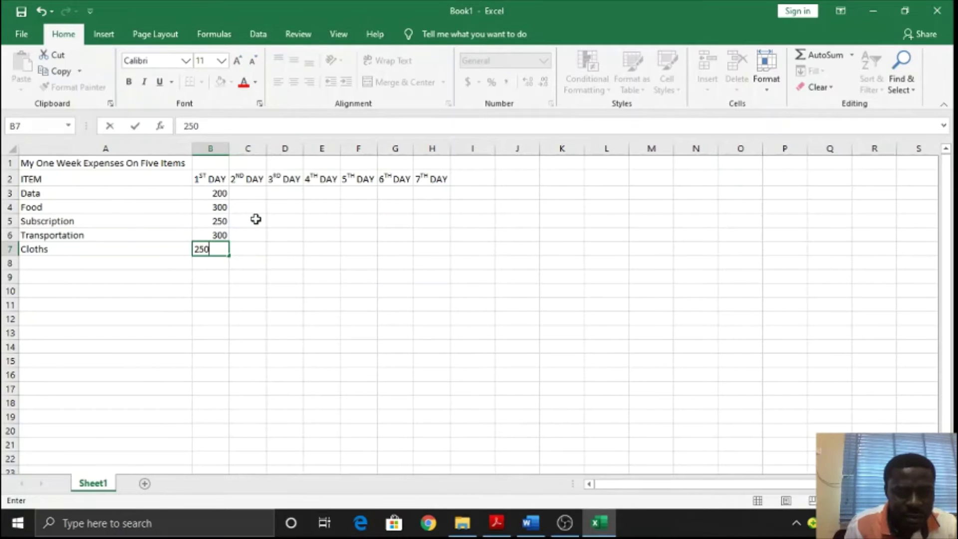
click(250, 193)
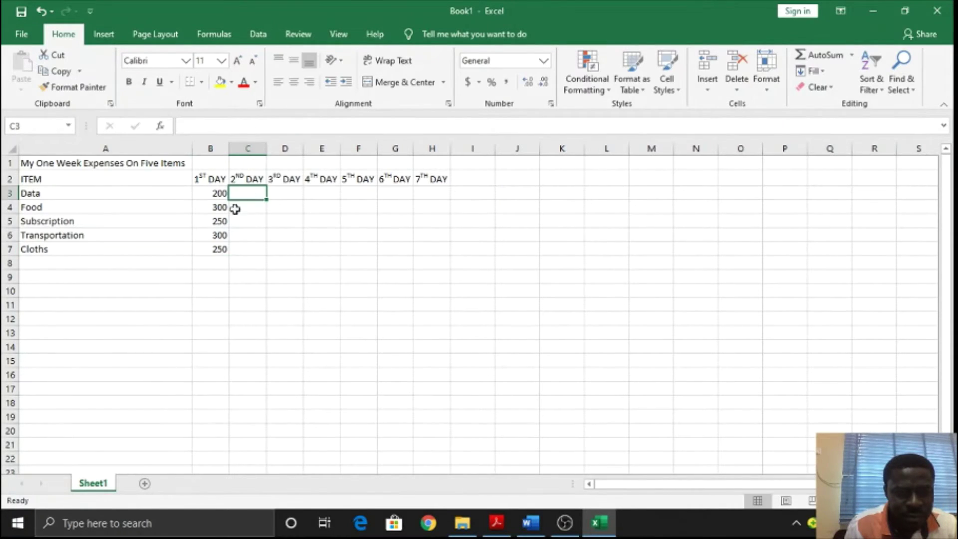
- Select the Cloths entry in A7 and return to the expenses workbook
click(58, 249)
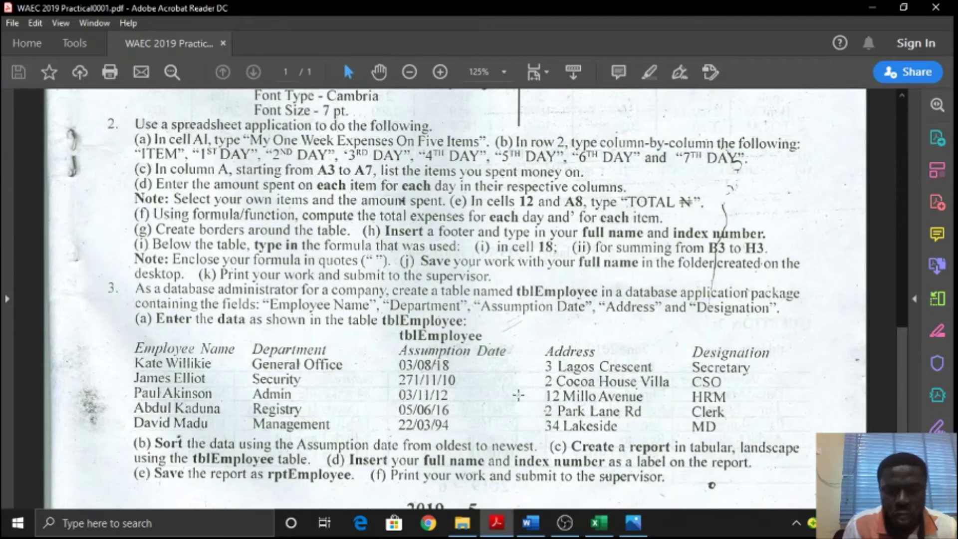
click(600, 522)
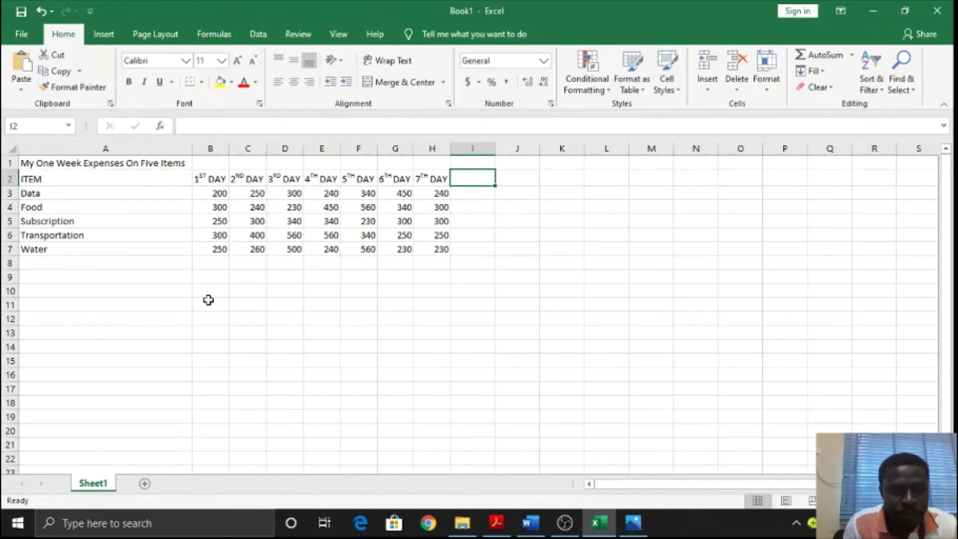
- Check the Water entry in A7, then bring the exam instructions PDF to the front
click(93, 251)
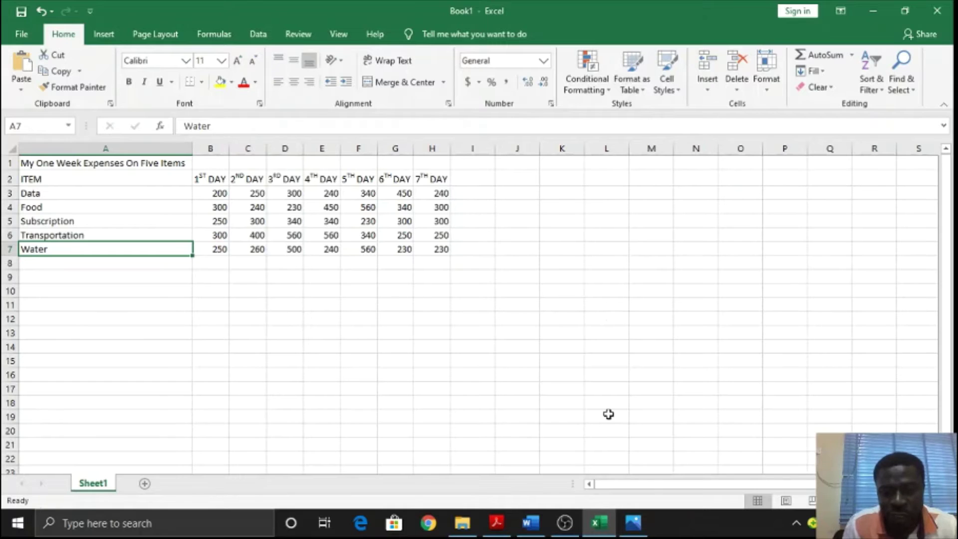
click(497, 523)
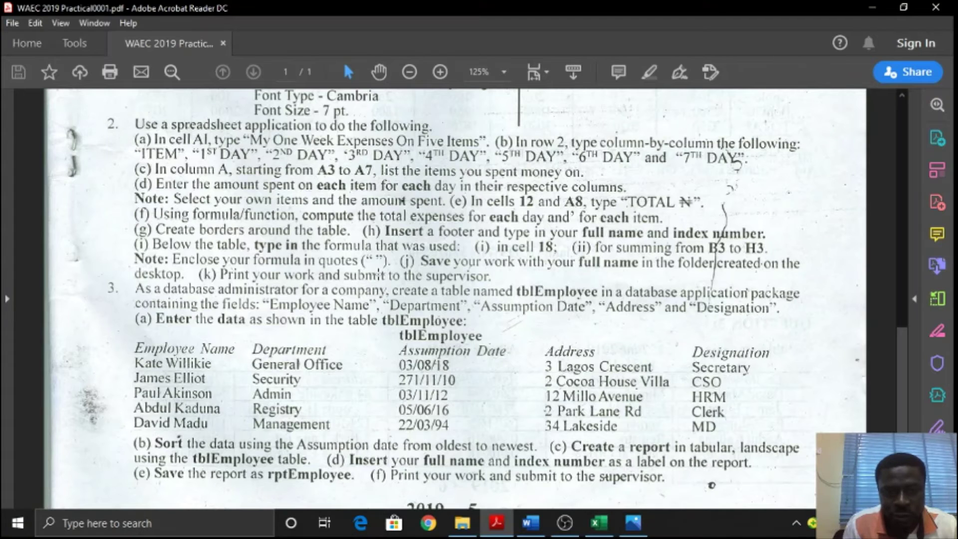
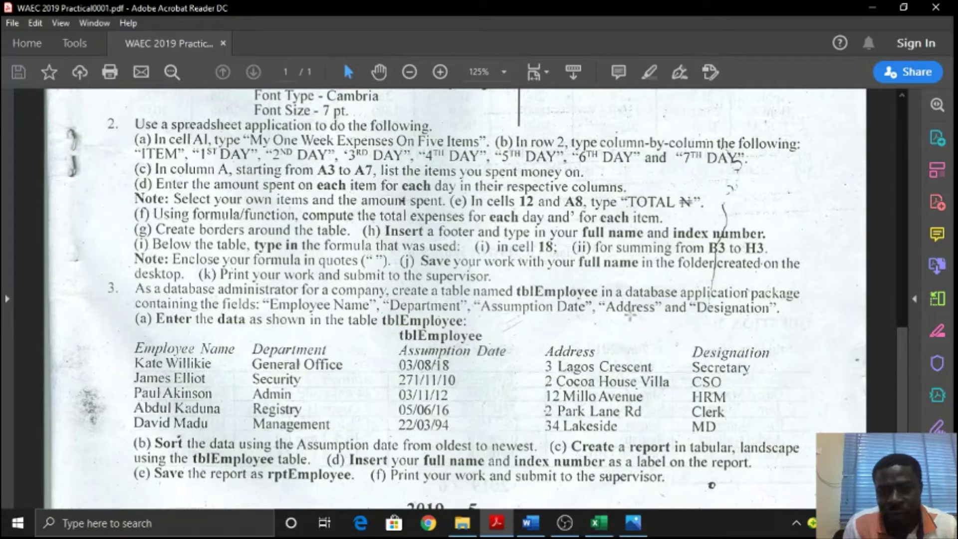
- Enter TOTAL as the heading in cell I2 and as the row label in cell A8
click(605, 525)
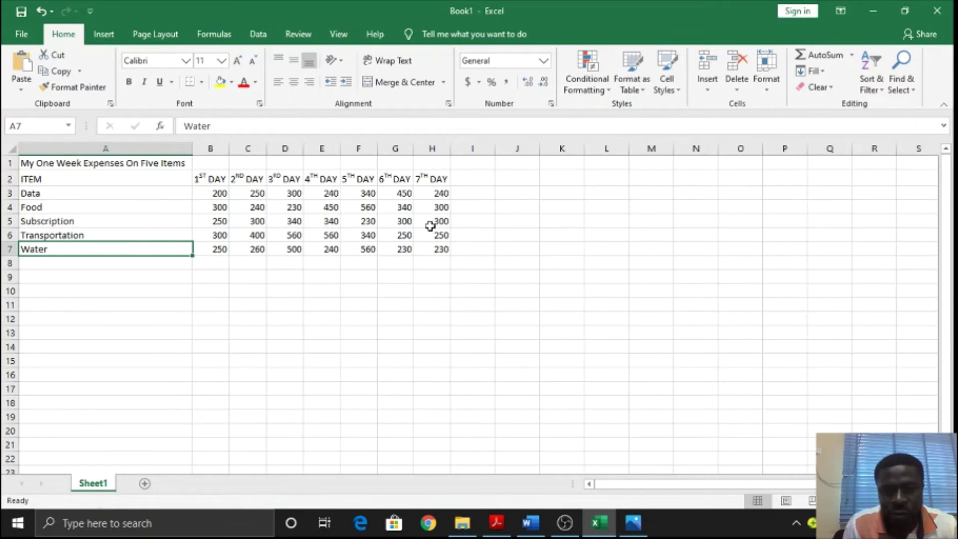
click(472, 180)
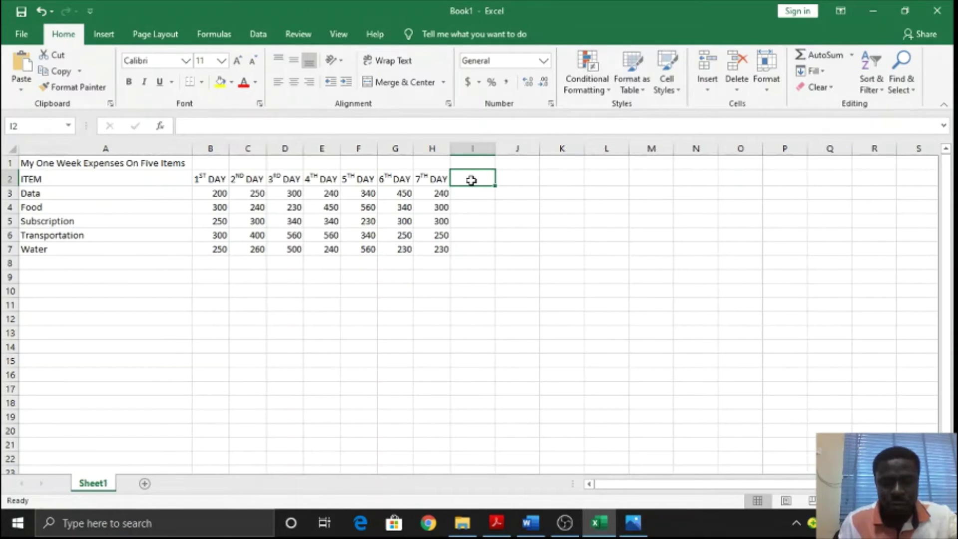
text(TOTAL)
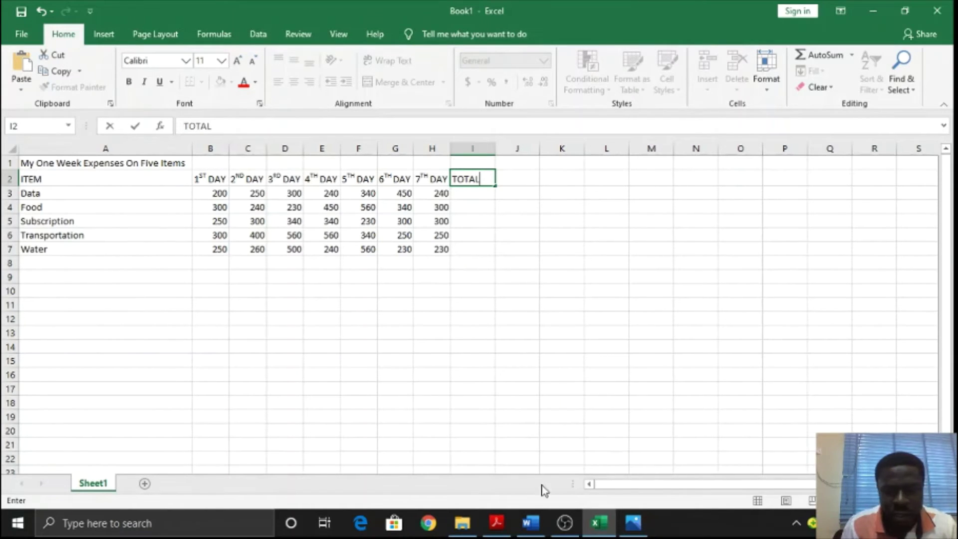
click(496, 523)
click(497, 522)
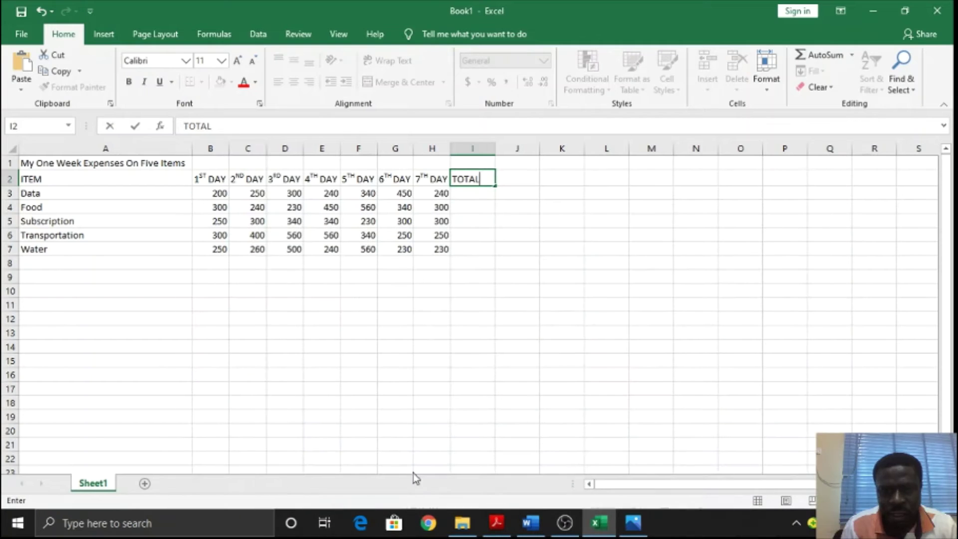
click(135, 263)
text(TOTAL)
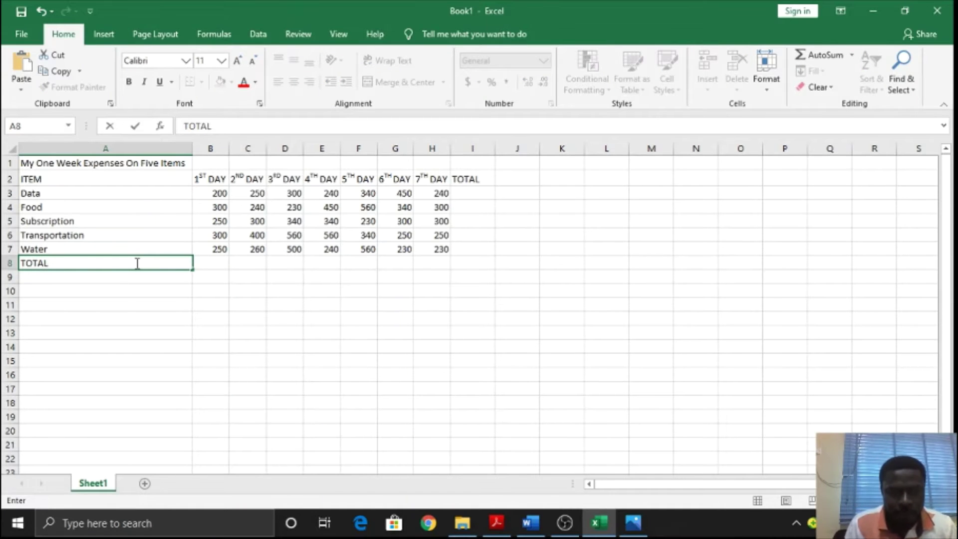
click(496, 523)
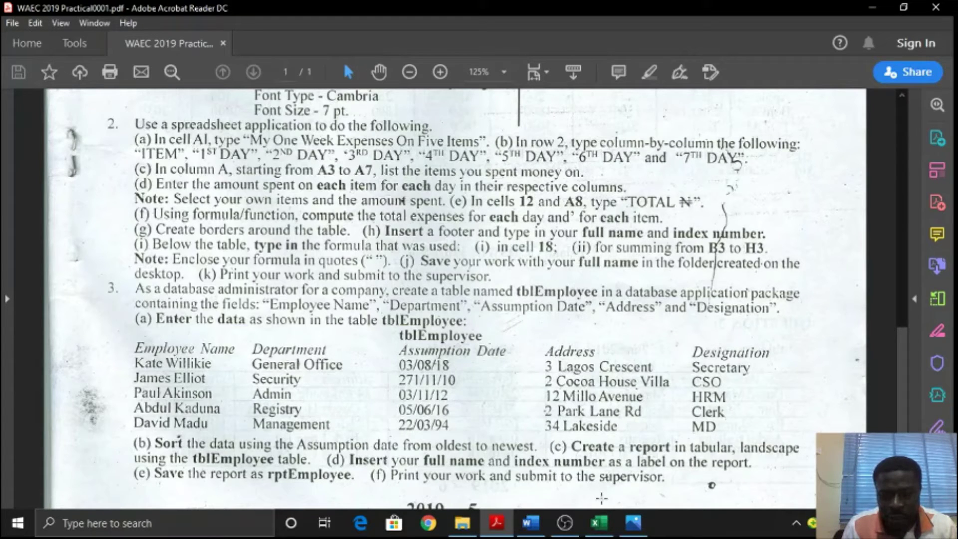
- Find and pick the Naira sign (₦) in the Insert Symbol dialog
click(599, 523)
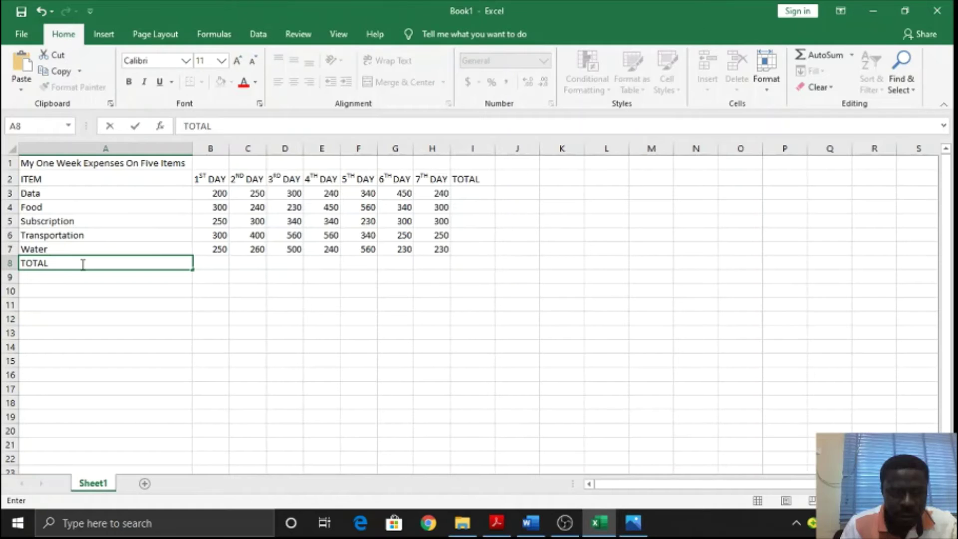
click(107, 40)
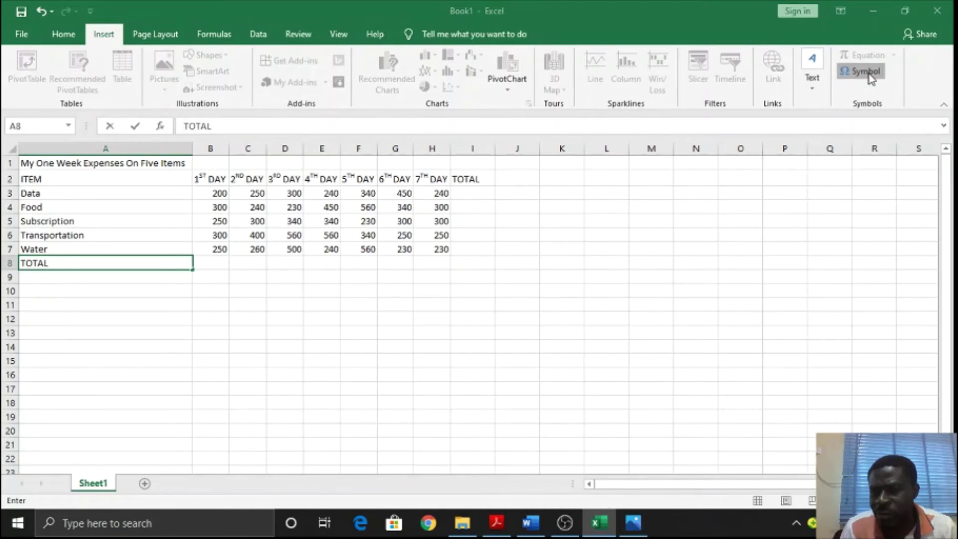
click(868, 73)
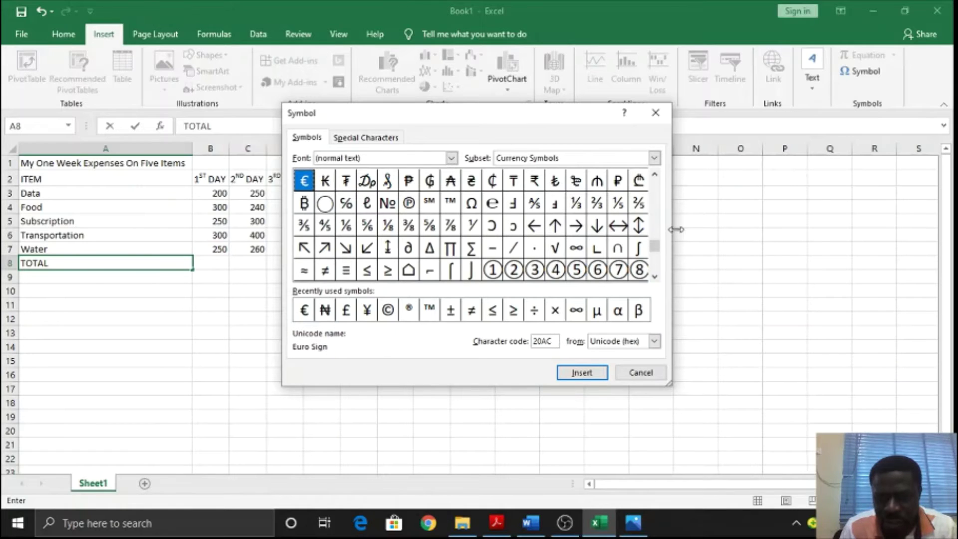
drag(656, 250, 657, 183)
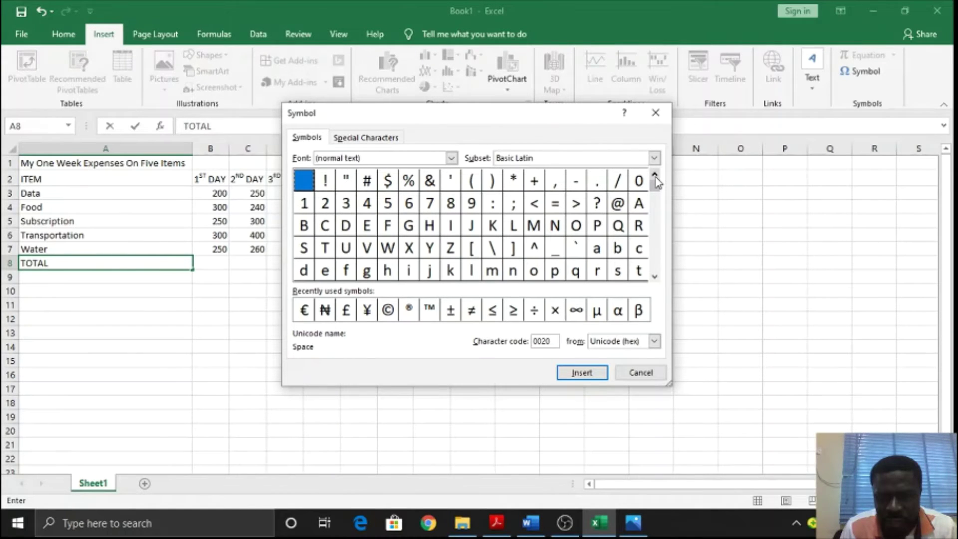
drag(656, 188, 656, 194)
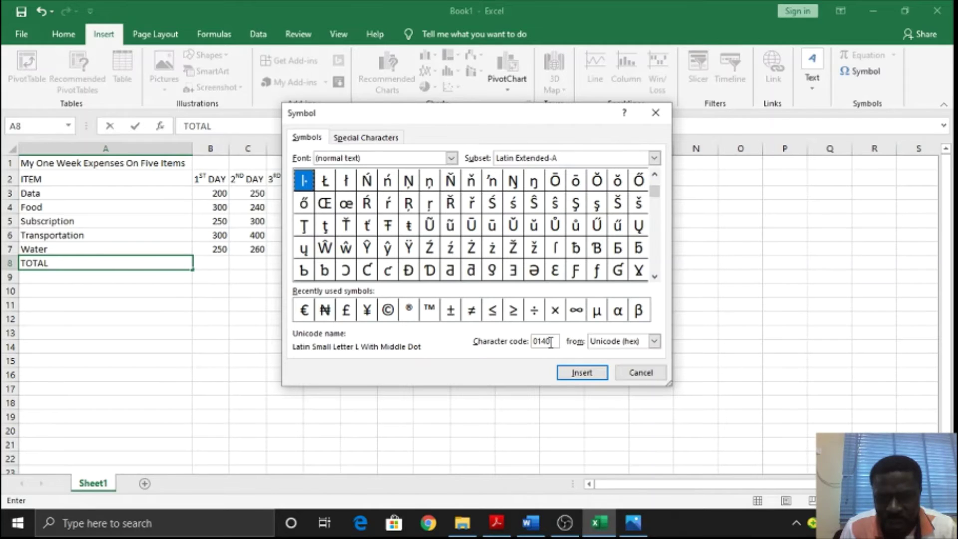
drag(661, 192, 657, 302)
click(328, 313)
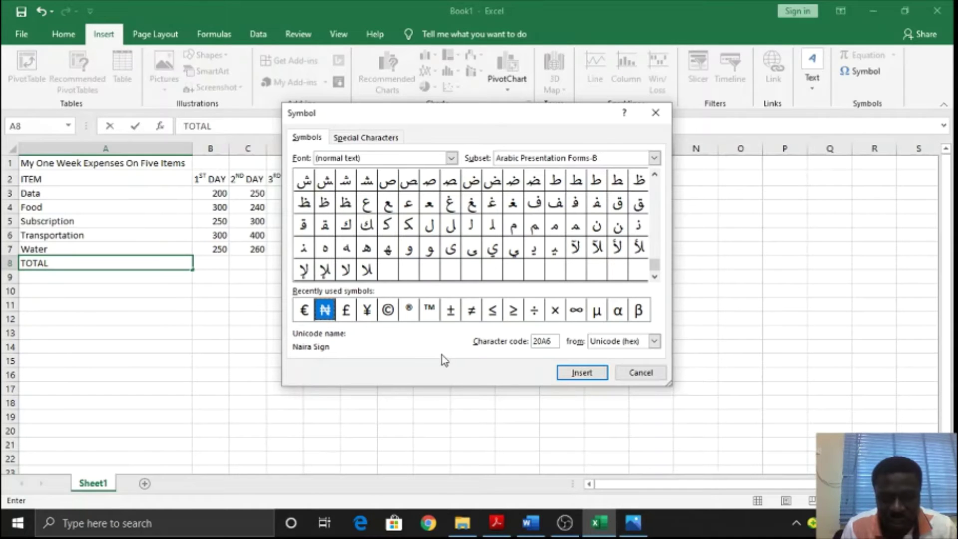
- Append ₦ to the labels in A8 and I2 so both read 'TOTAL ₦'
click(577, 375)
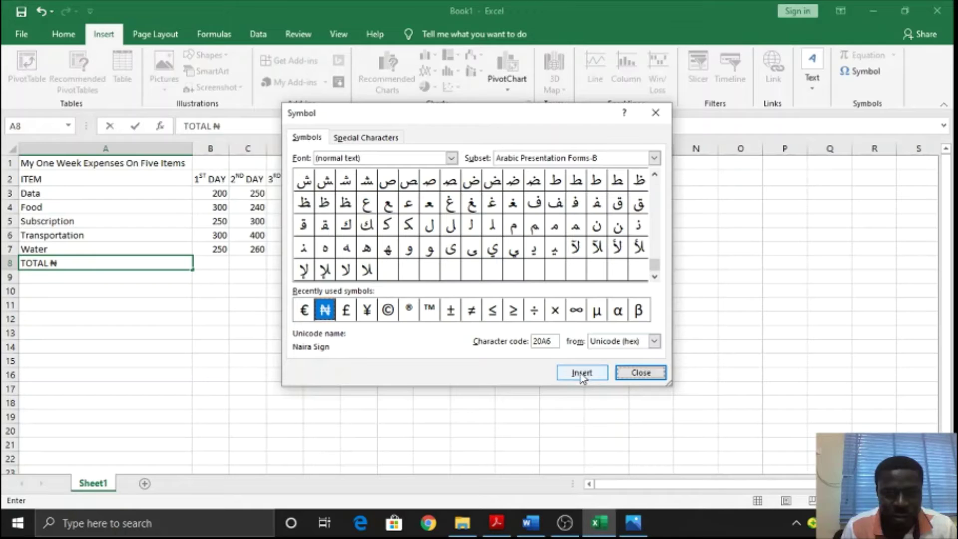
click(653, 122)
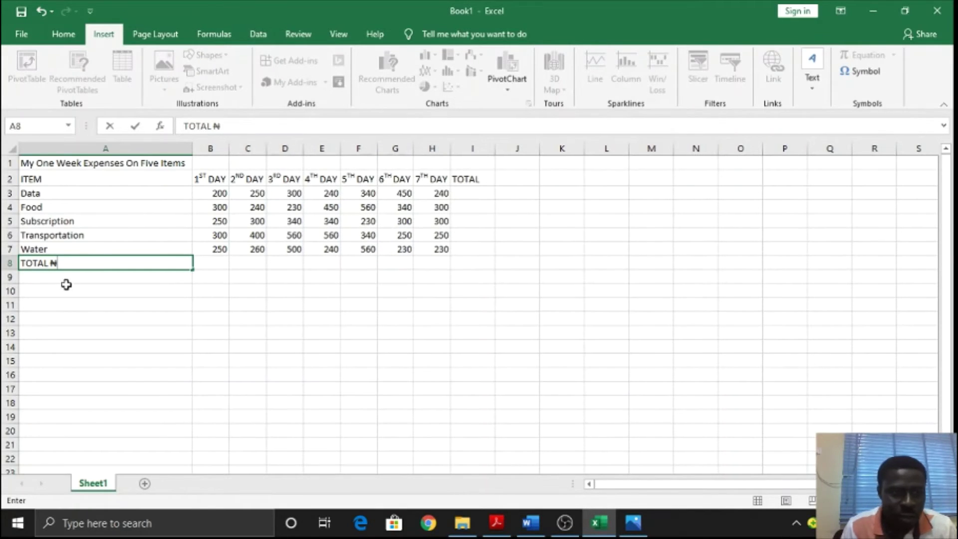
double_click(53, 264)
key(ctrl+c)
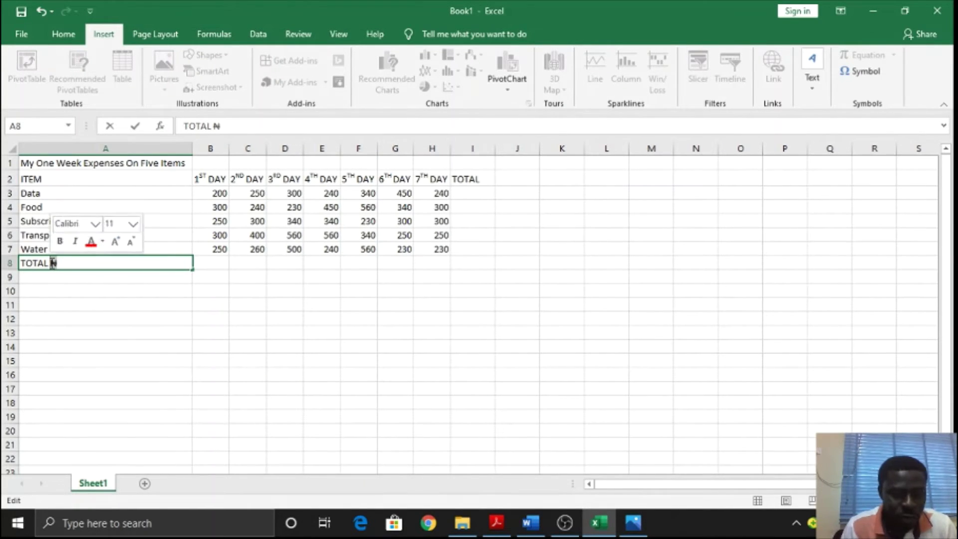
click(484, 183)
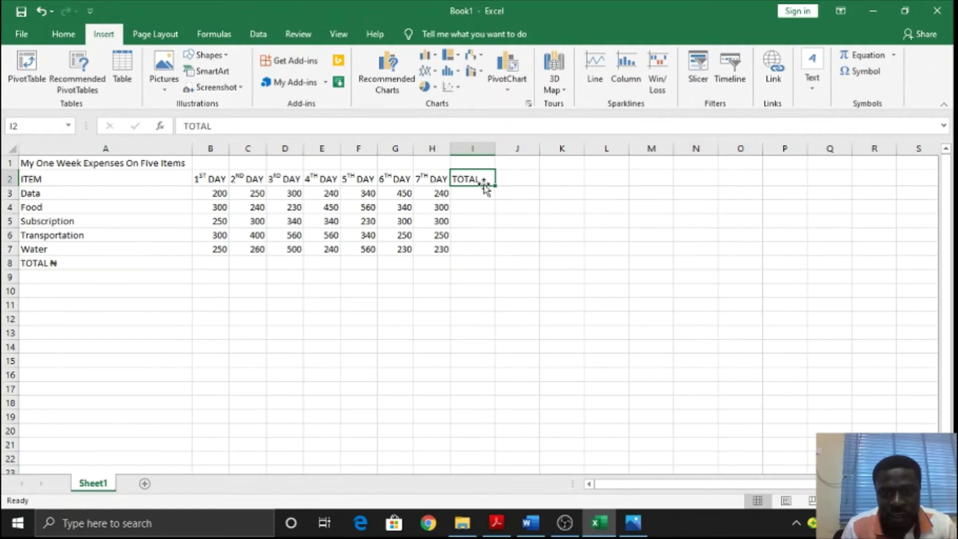
double_click(487, 179)
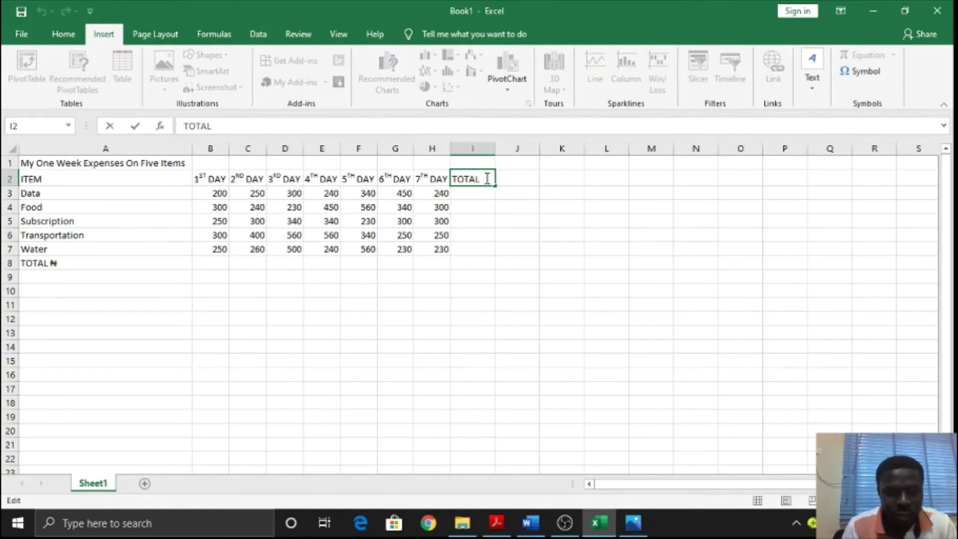
key(ctrl+v)
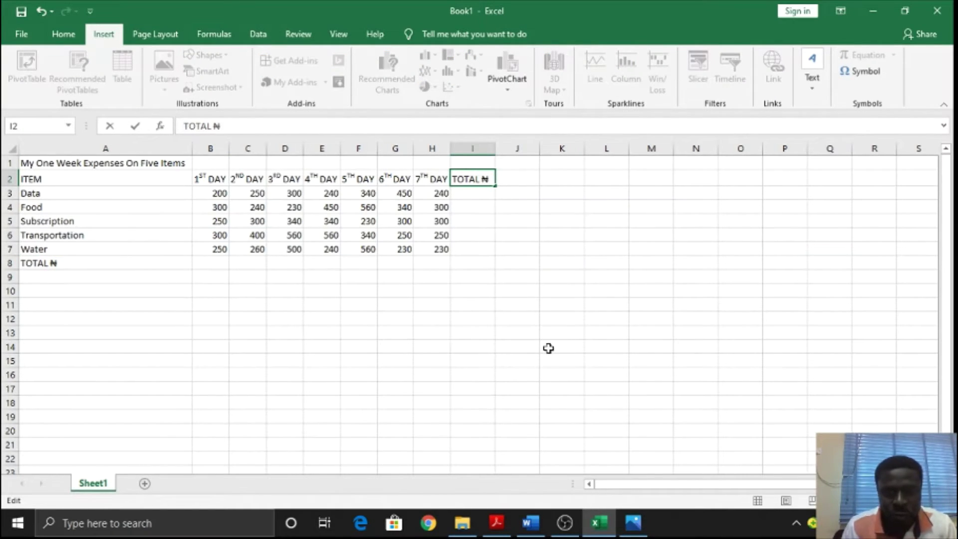
click(497, 522)
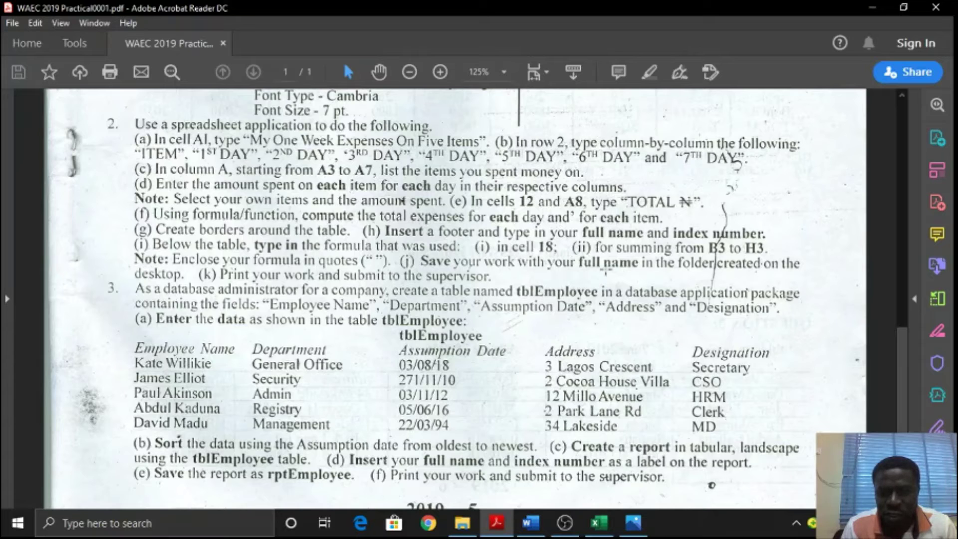
- Select the expense figures and total cells B3:I8
click(599, 522)
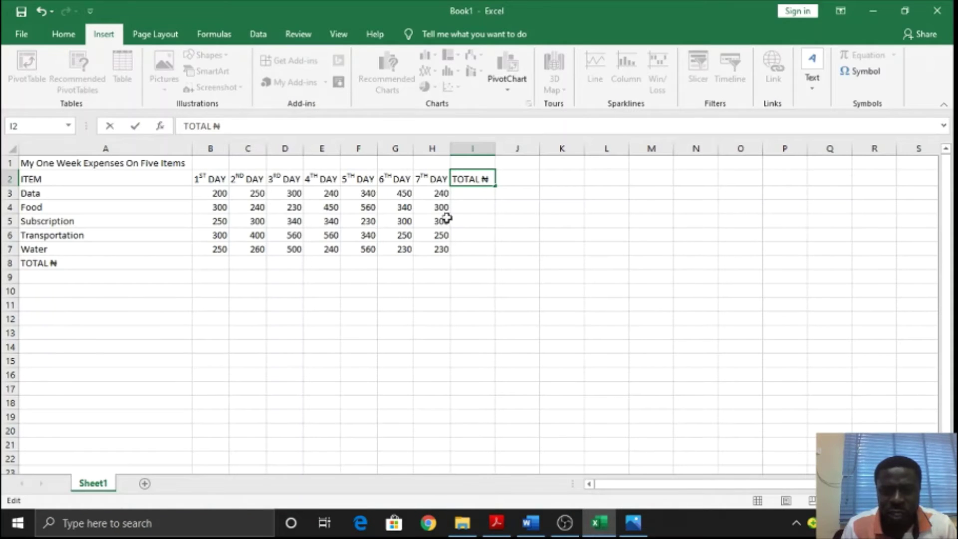
click(465, 206)
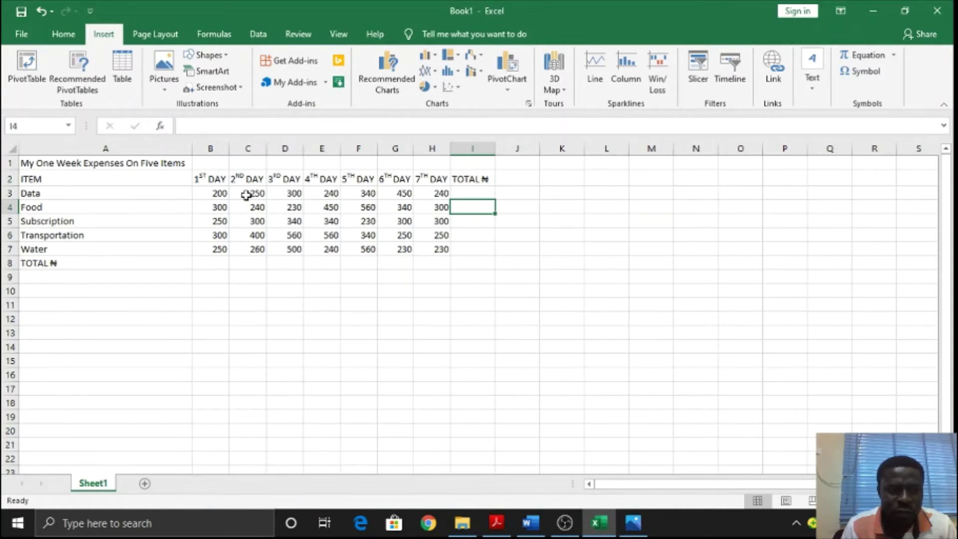
click(220, 195)
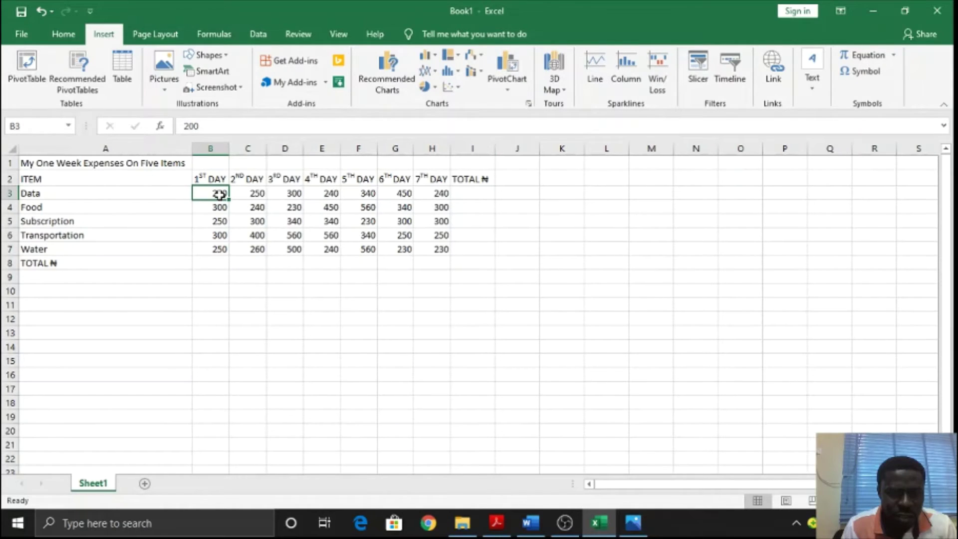
drag(219, 195, 227, 243)
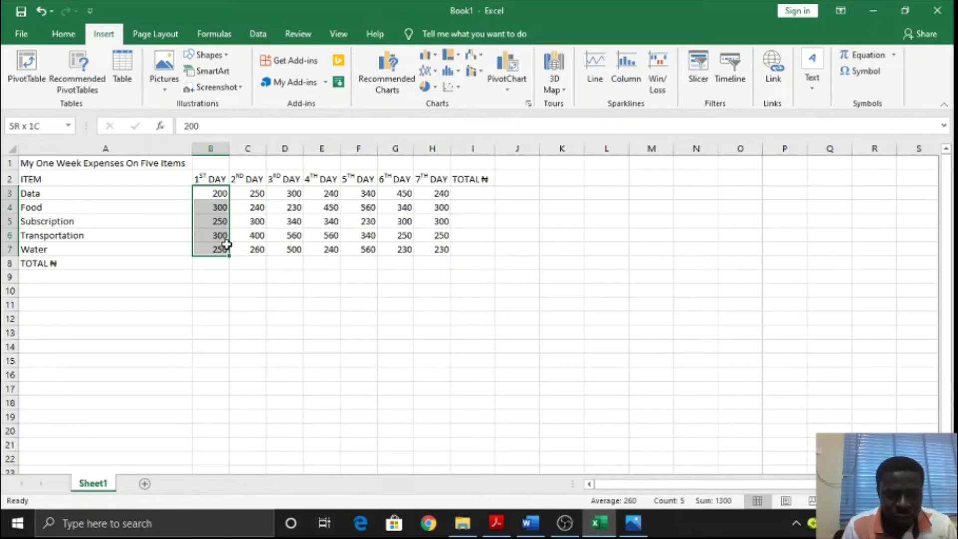
drag(226, 243, 473, 262)
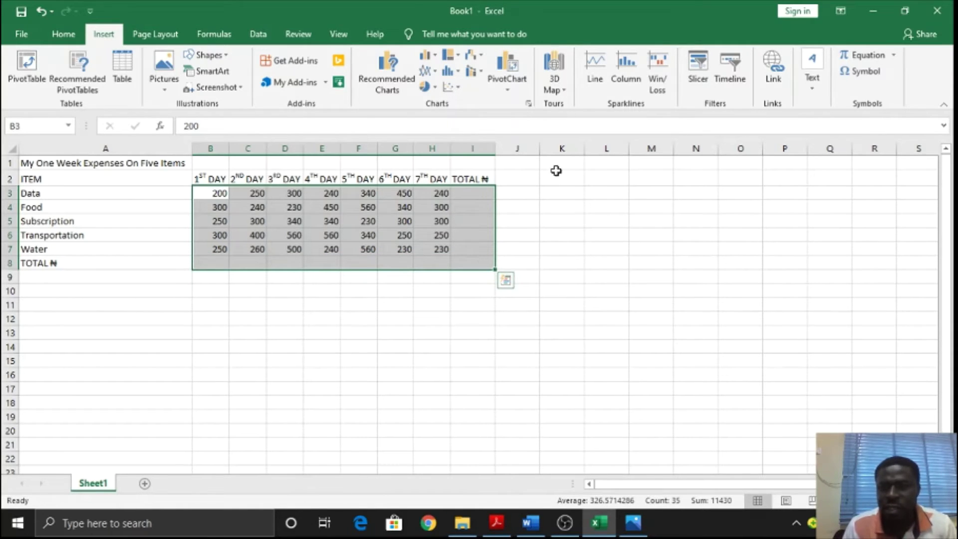
- AutoSum the item totals in I3:I7 and daily totals in B8:H8, then clear I8
click(63, 35)
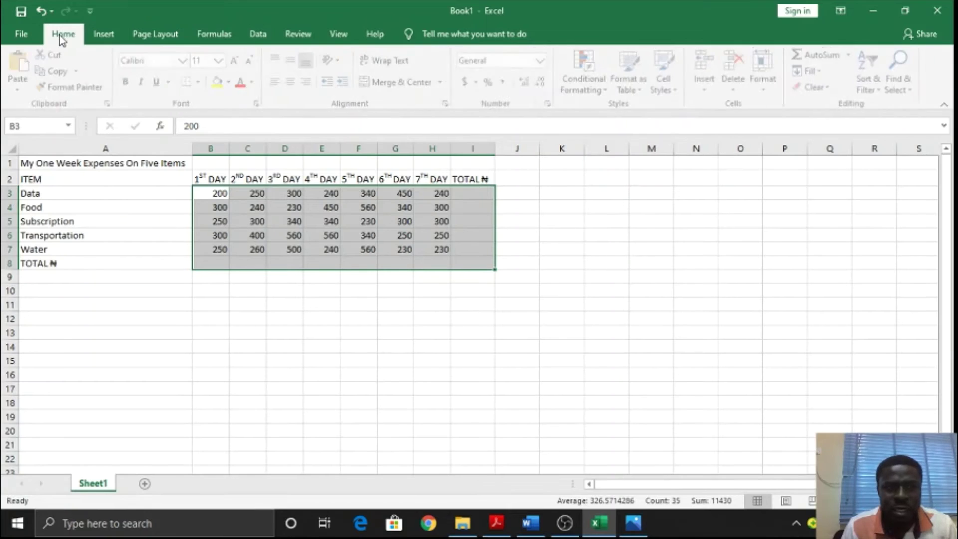
click(821, 55)
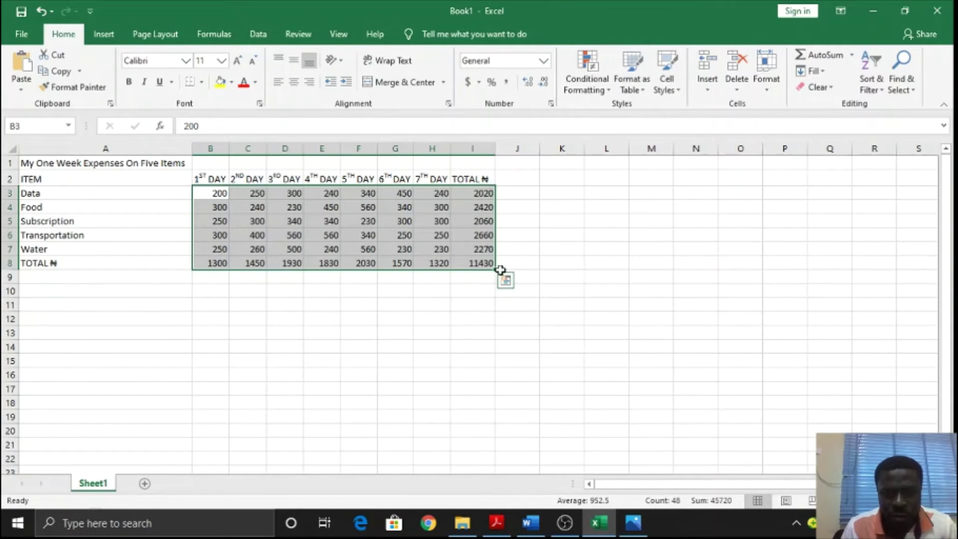
click(477, 264)
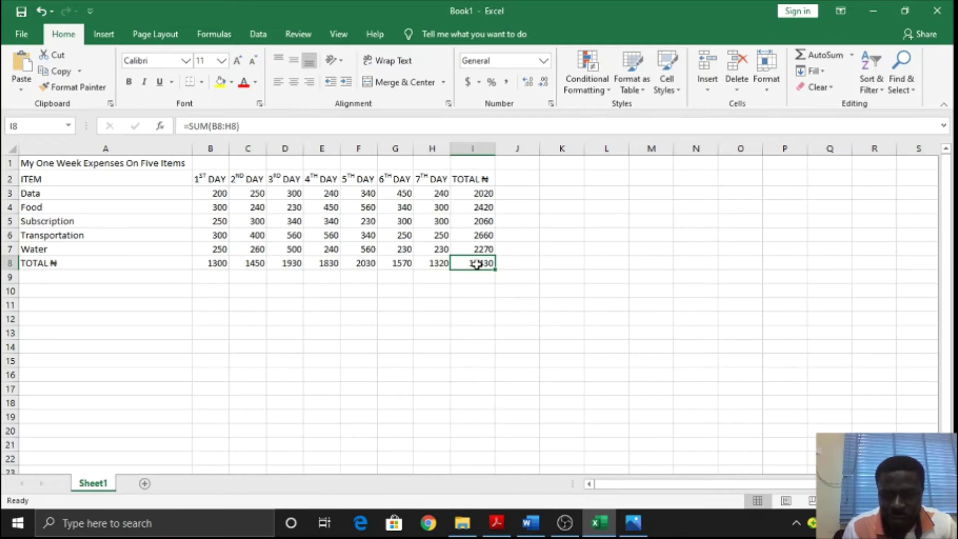
key(Delete)
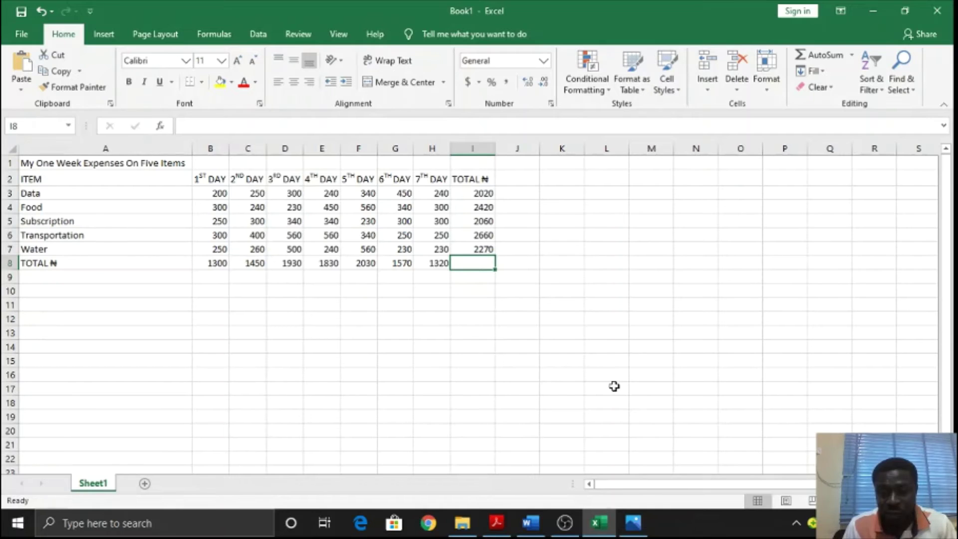
- Apply All Borders to the expenses table range A1:I8
mouse_move(627, 514)
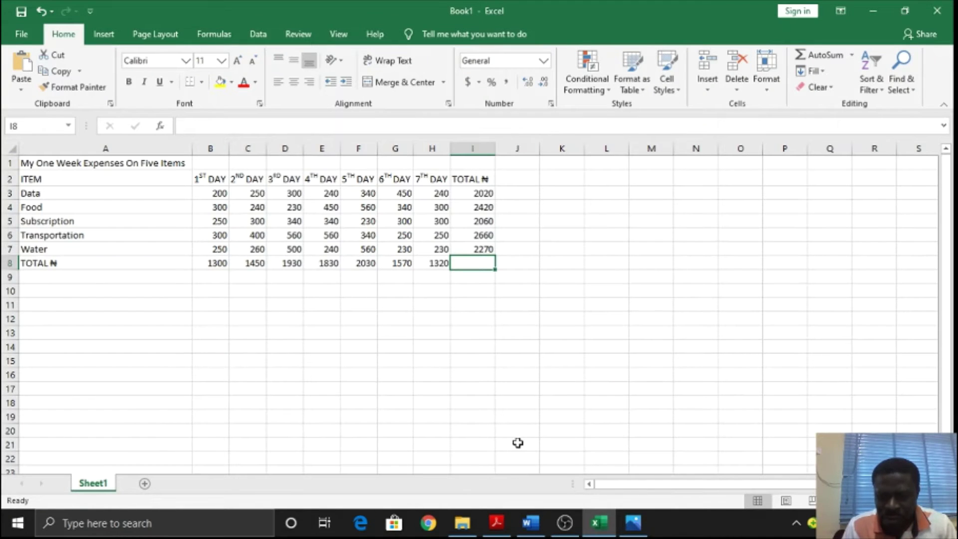
click(497, 523)
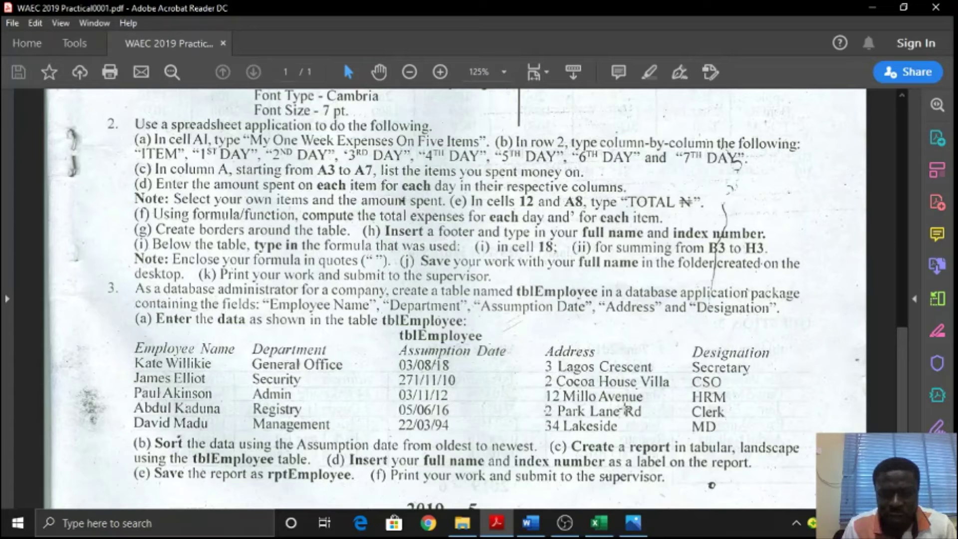
click(599, 522)
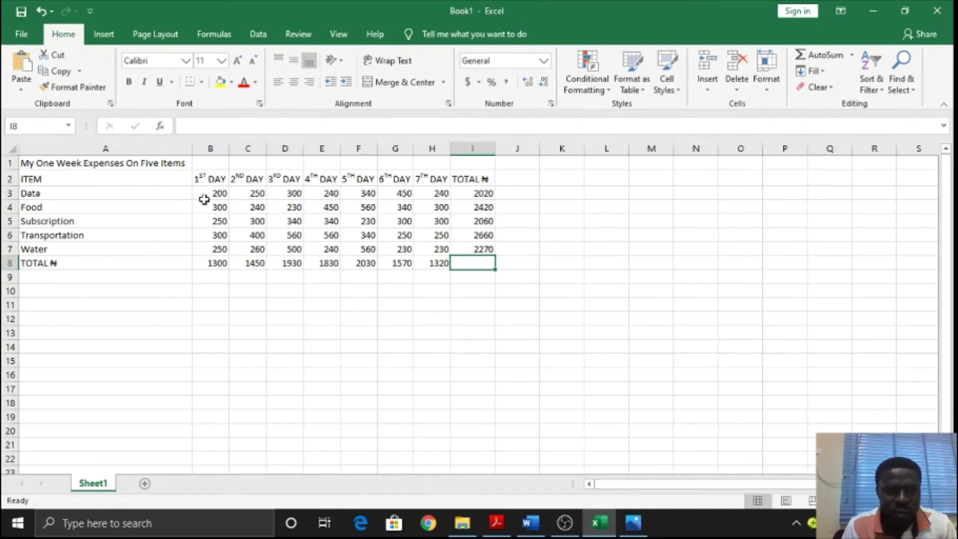
drag(57, 164, 477, 262)
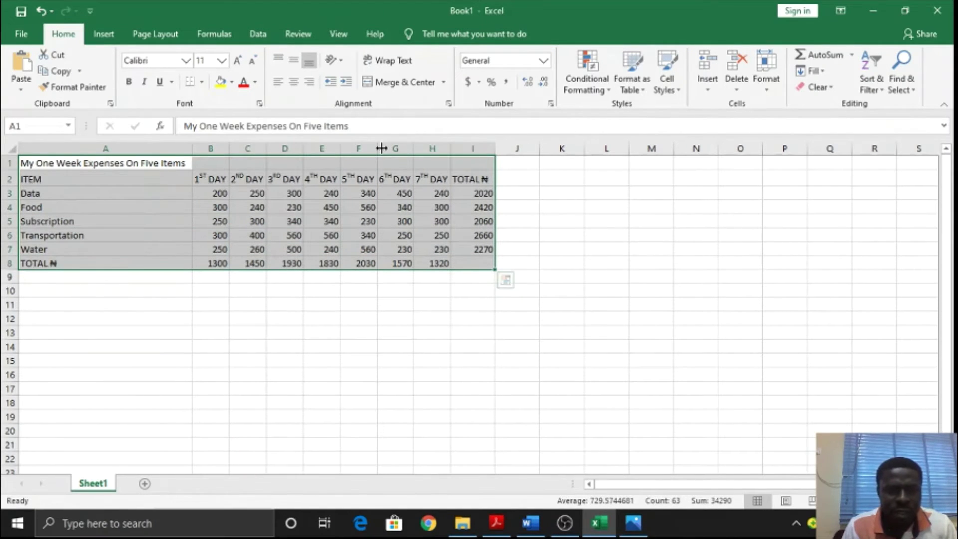
click(202, 83)
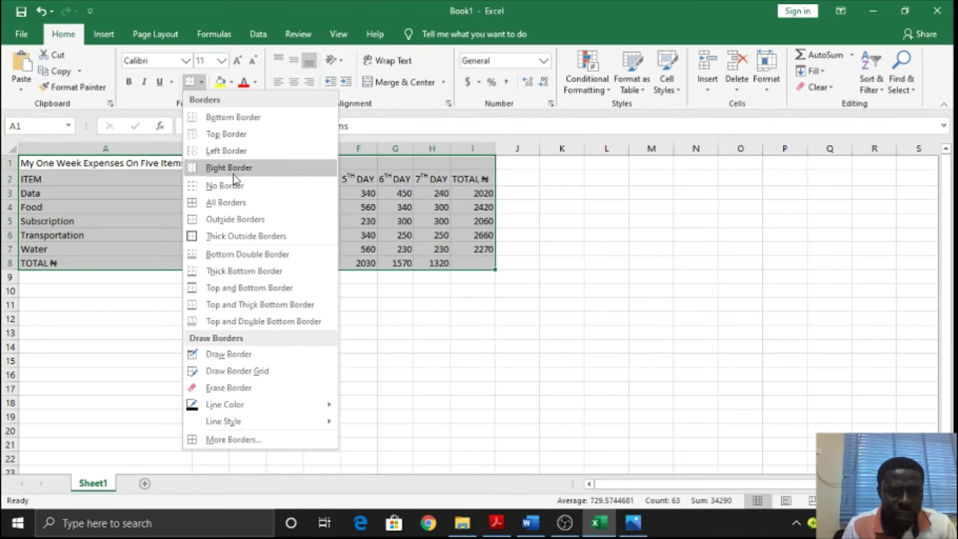
click(227, 202)
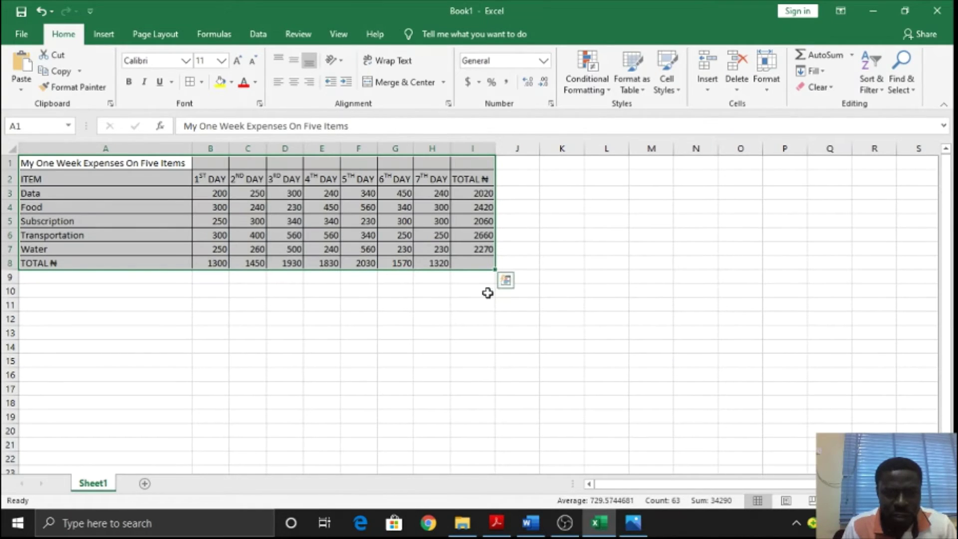
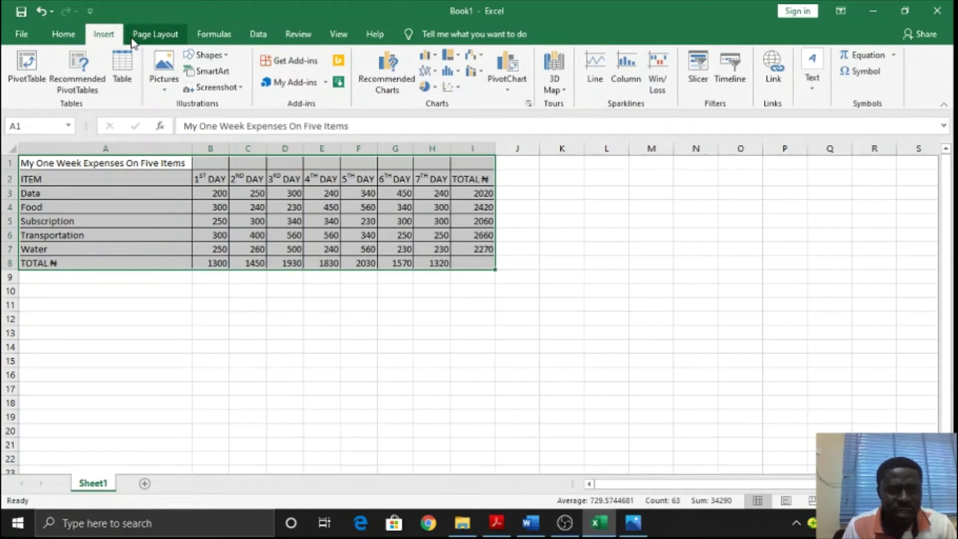
click(59, 44)
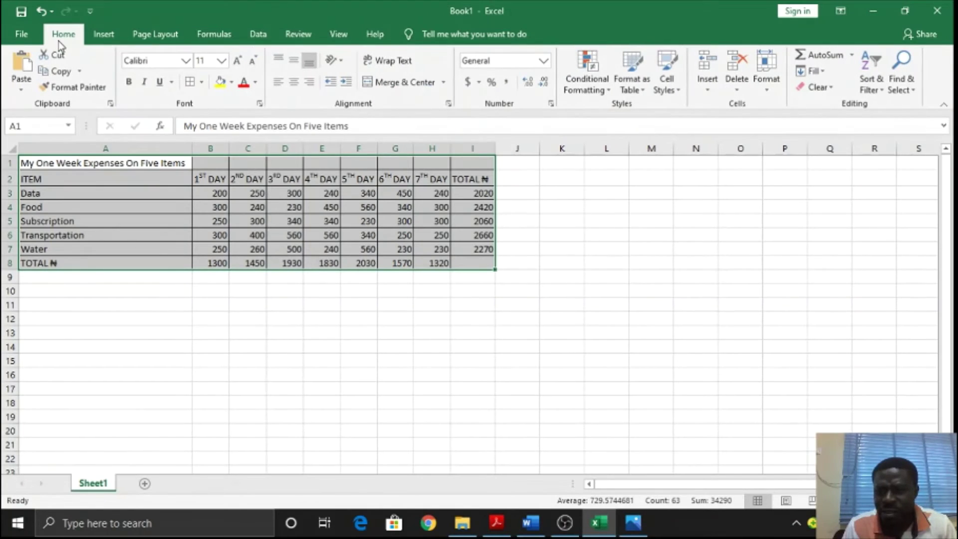
click(102, 37)
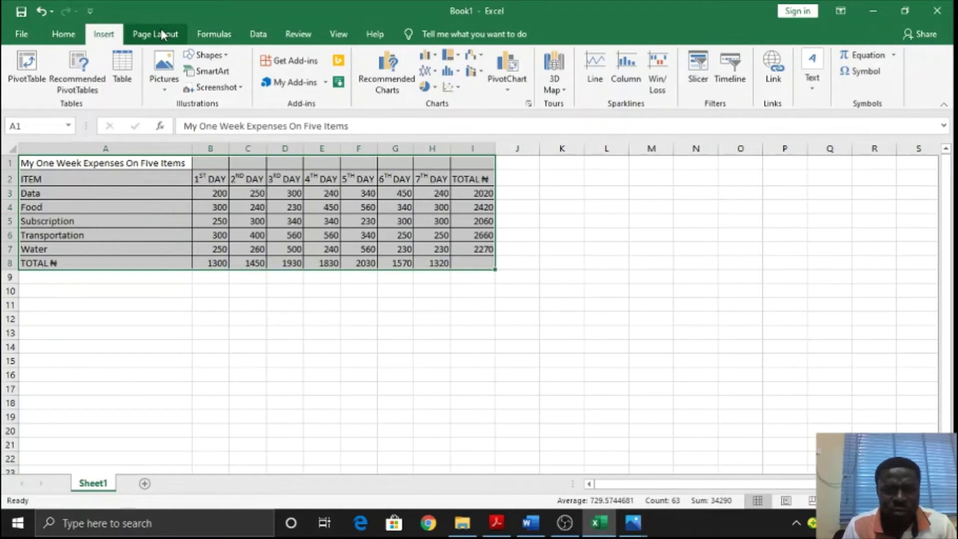
click(505, 204)
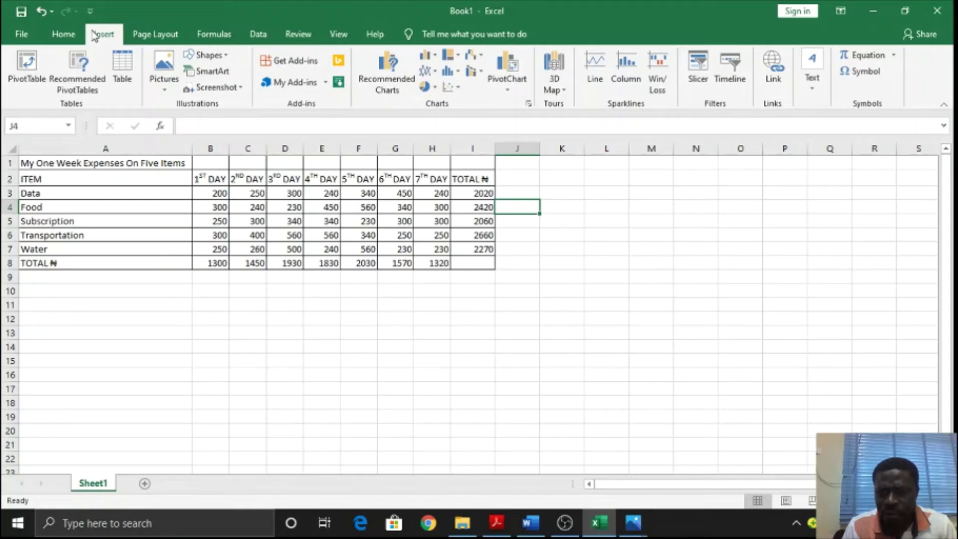
- Switch the sheet to Page Layout view and briefly watch the WAEC practical reference video
click(787, 501)
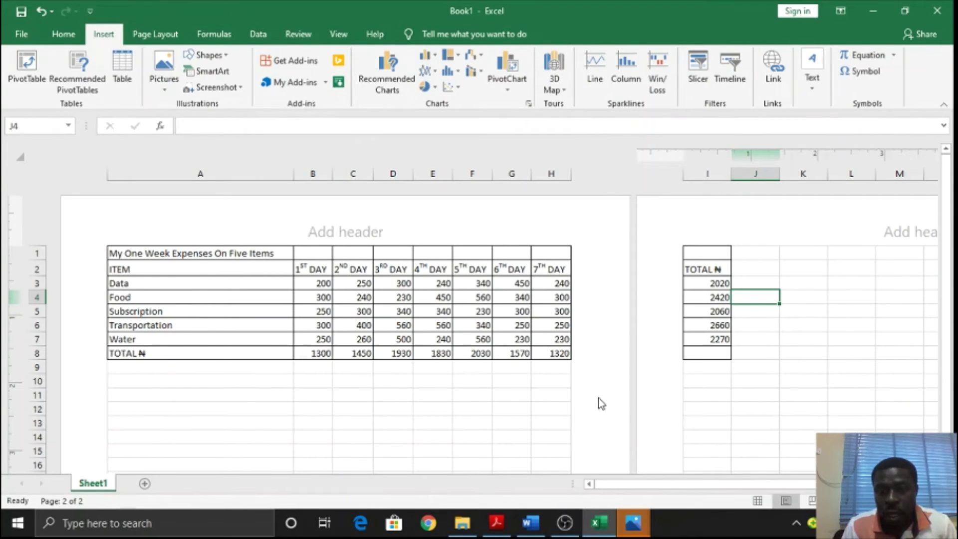
mouse_move(641, 527)
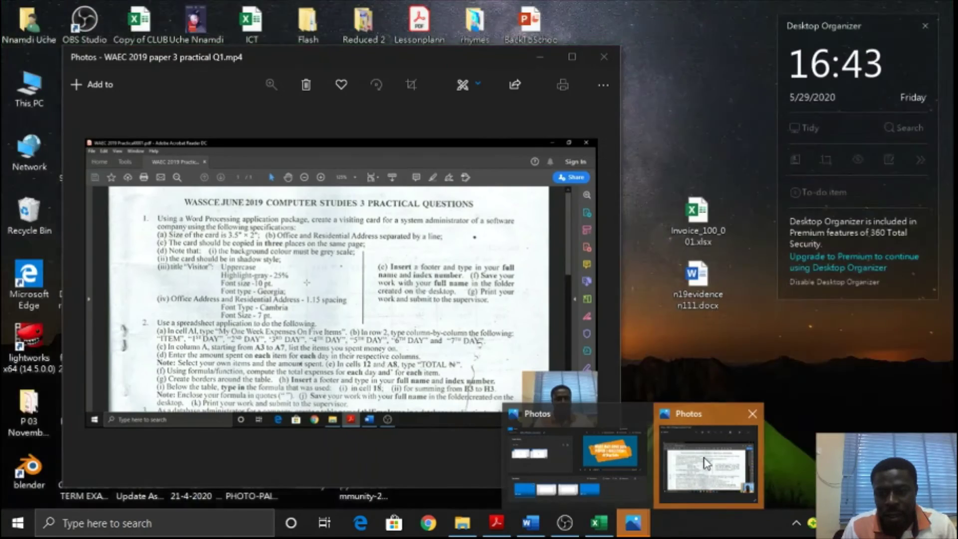
click(670, 455)
mouse_move(82, 472)
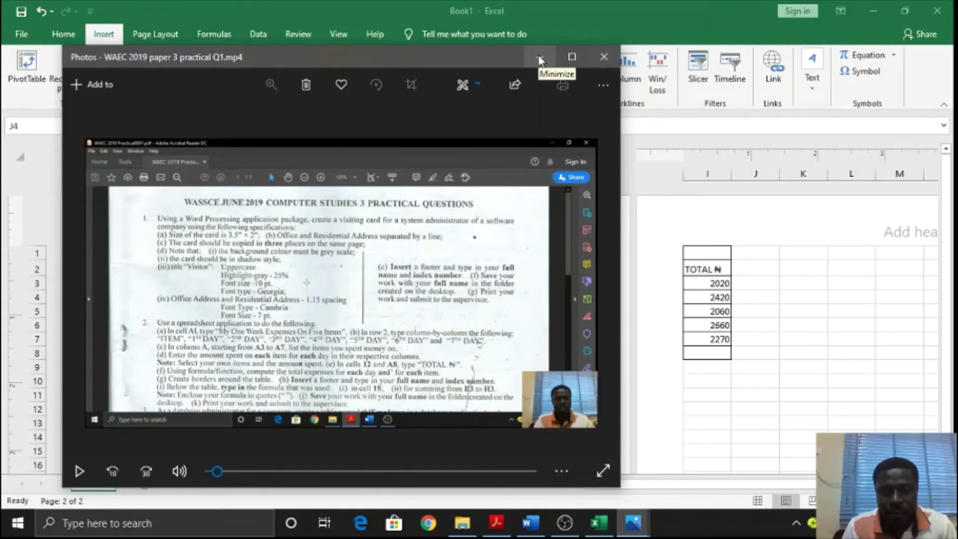
click(604, 57)
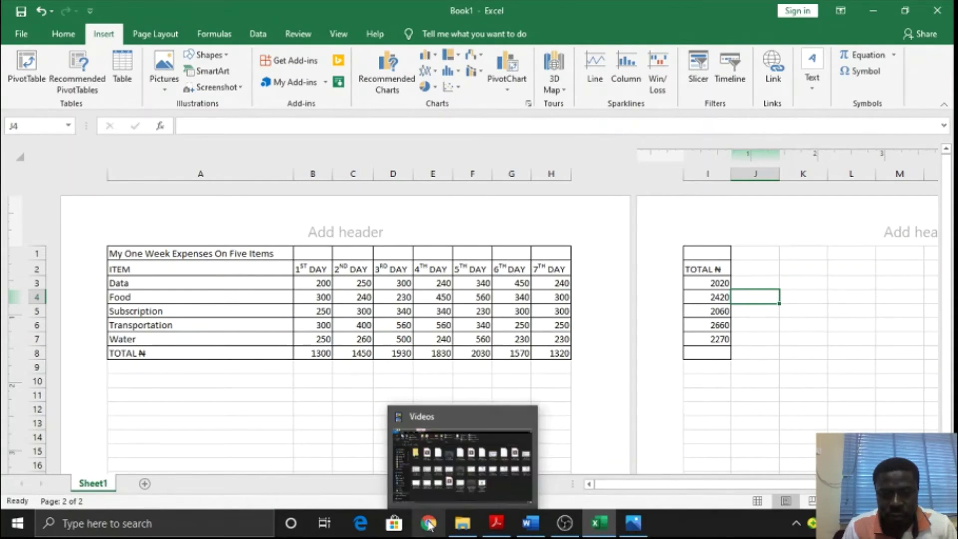
- Pause the OBS screen recording and return to the Excel workbook
click(565, 523)
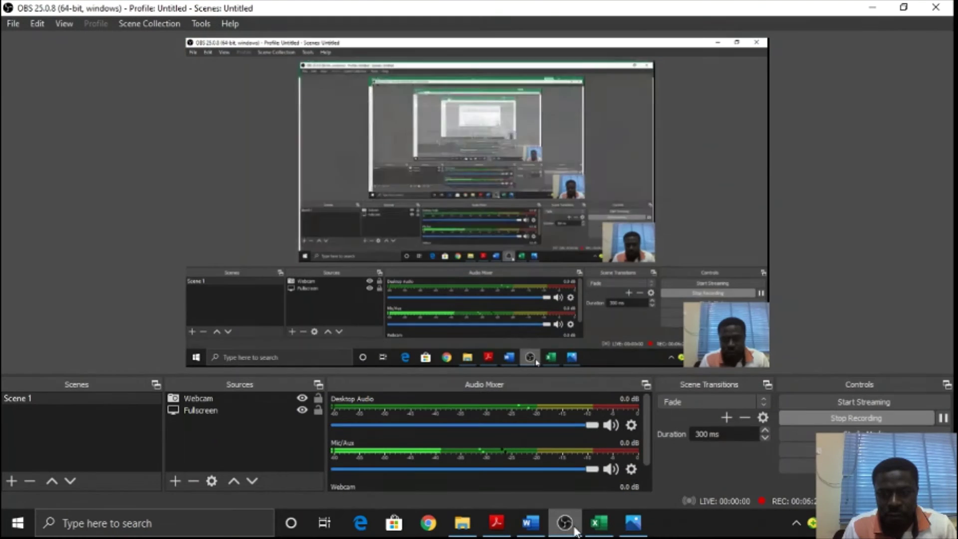
click(944, 418)
click(599, 523)
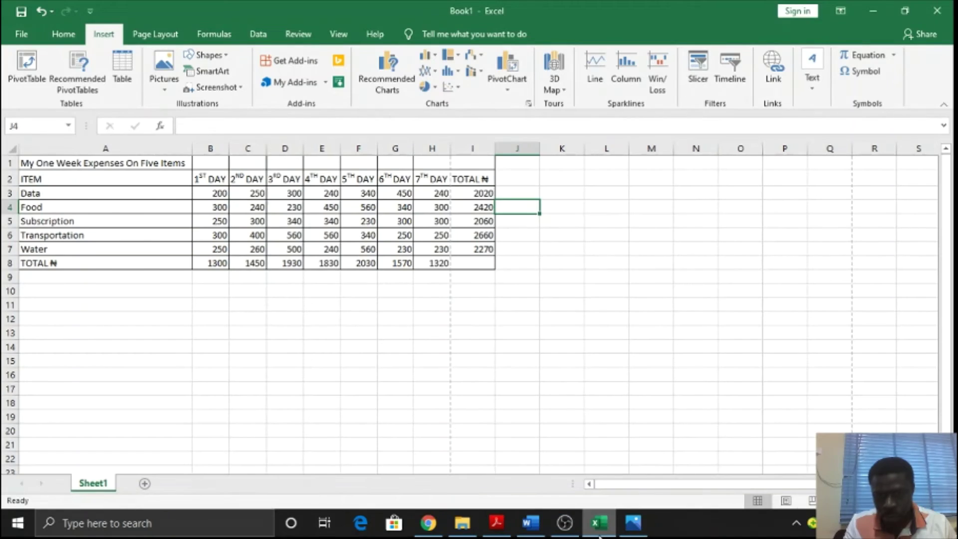
click(497, 520)
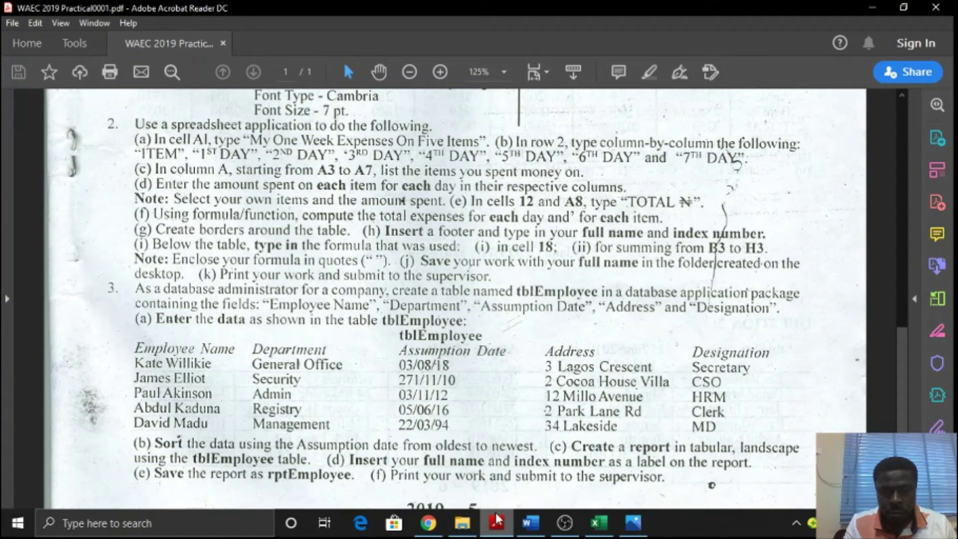
click(497, 519)
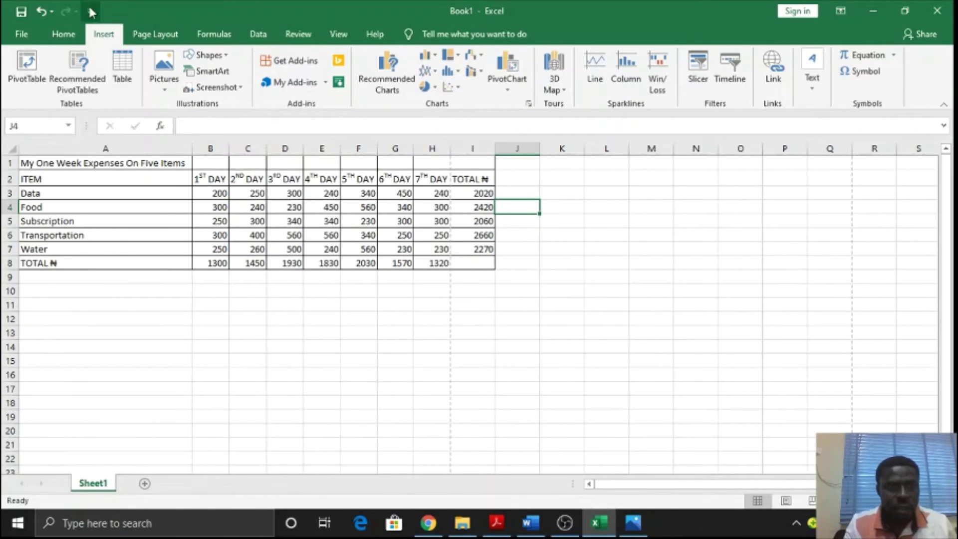
click(64, 34)
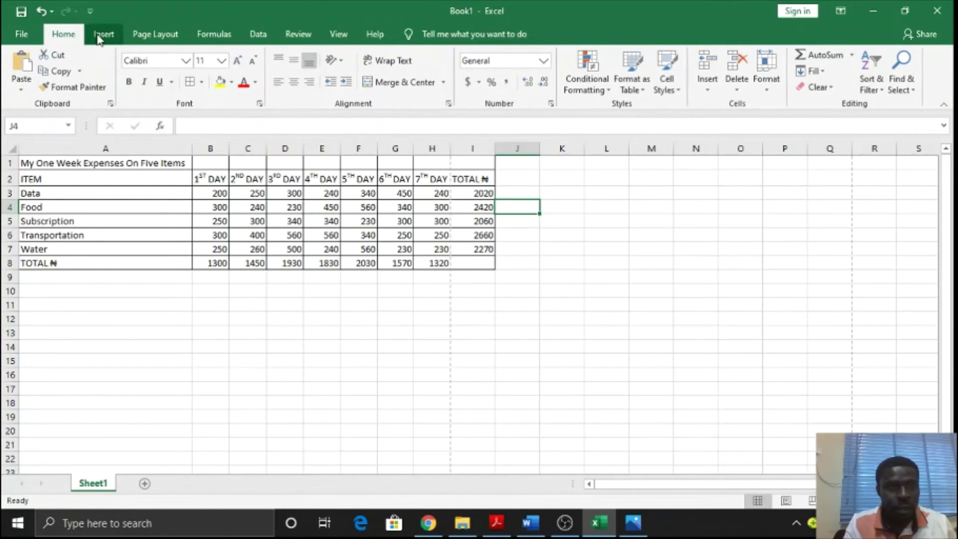
click(104, 33)
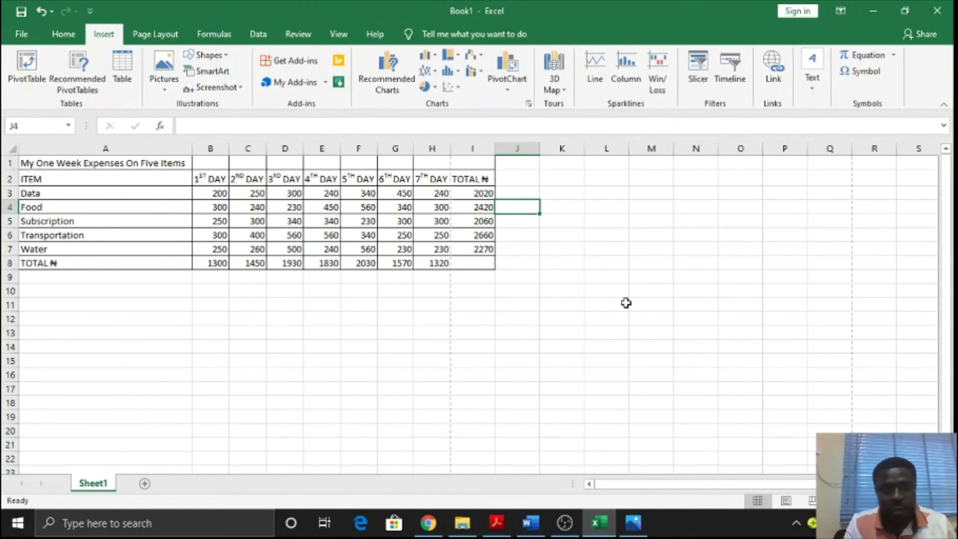
- Switch to Page Layout view and check the exam questions in the PDF
click(785, 501)
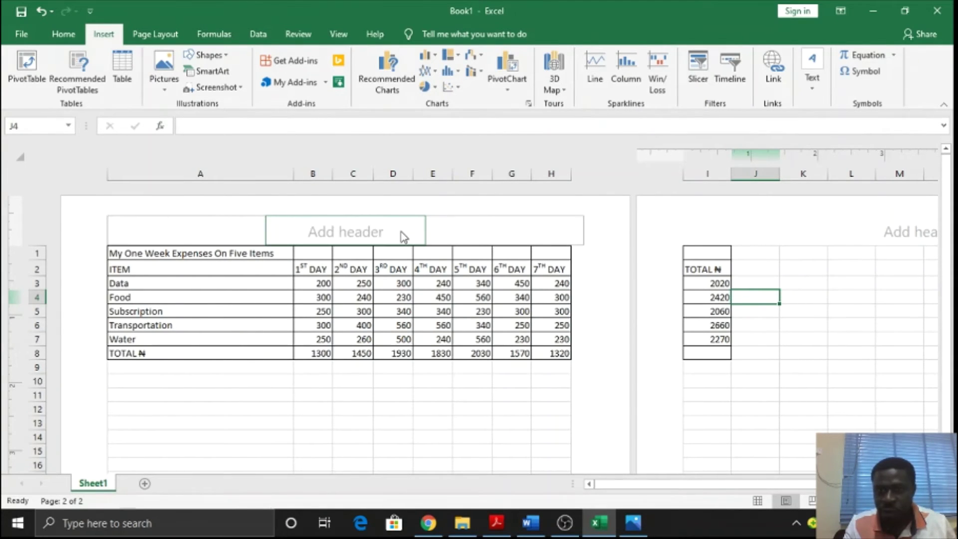
click(497, 522)
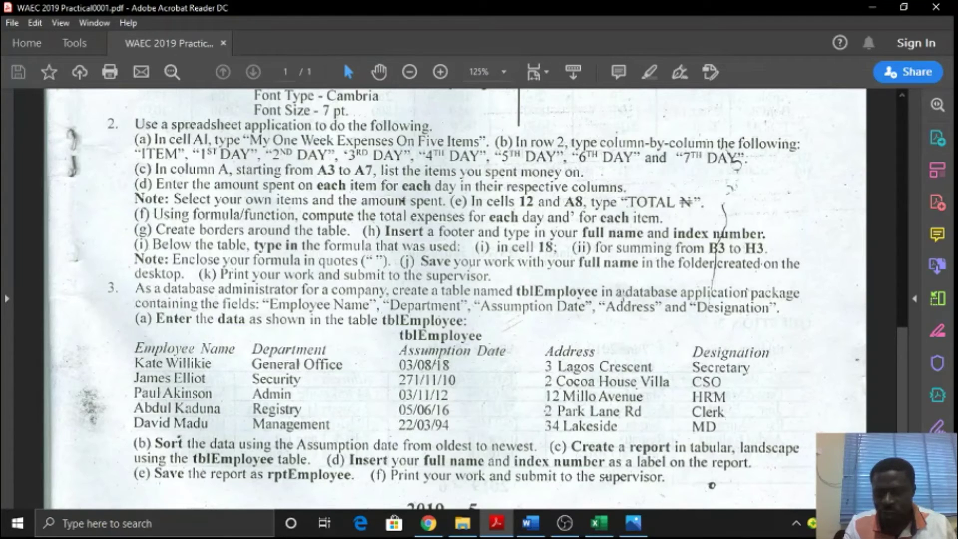
click(606, 522)
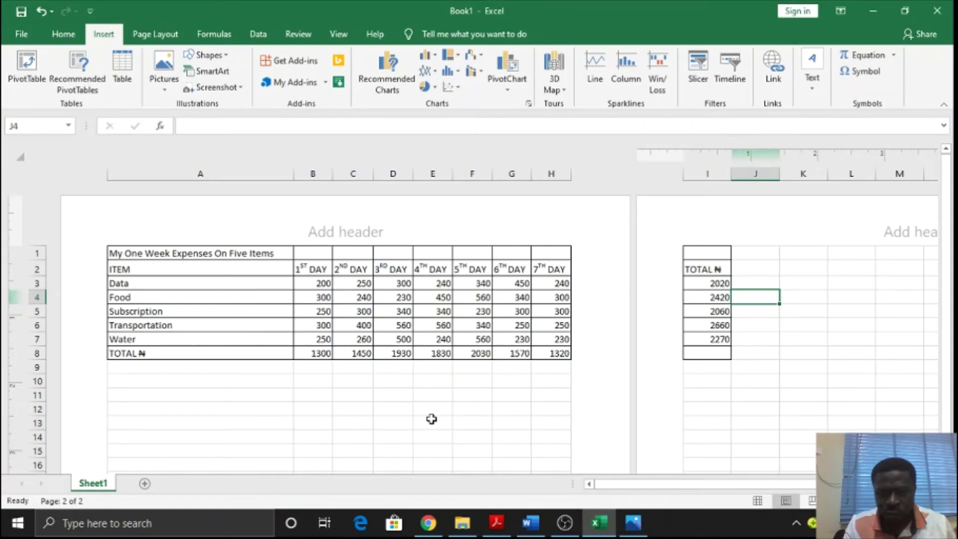
- Scroll to the bottom of the page and open the page footer for editing
drag(952, 275, 953, 360)
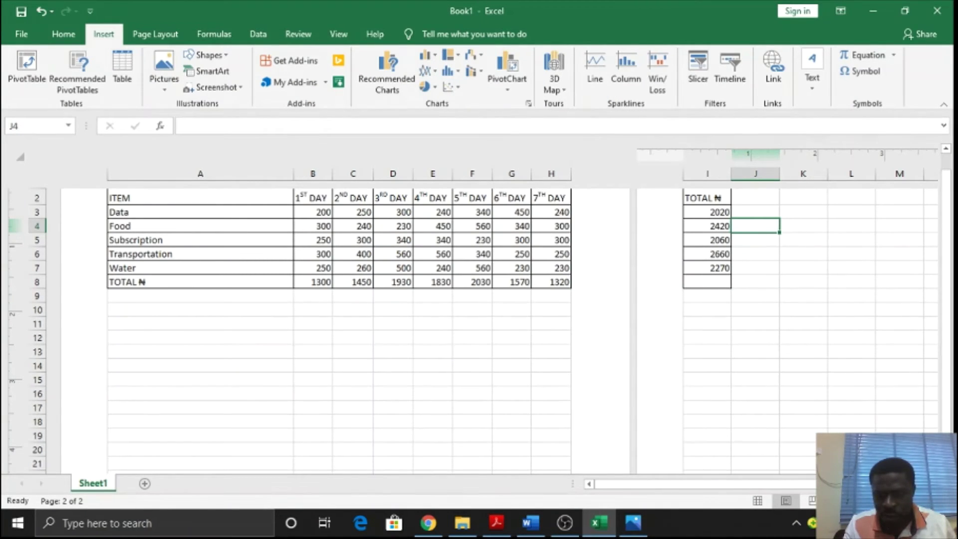
scroll(479, 329, down, 3)
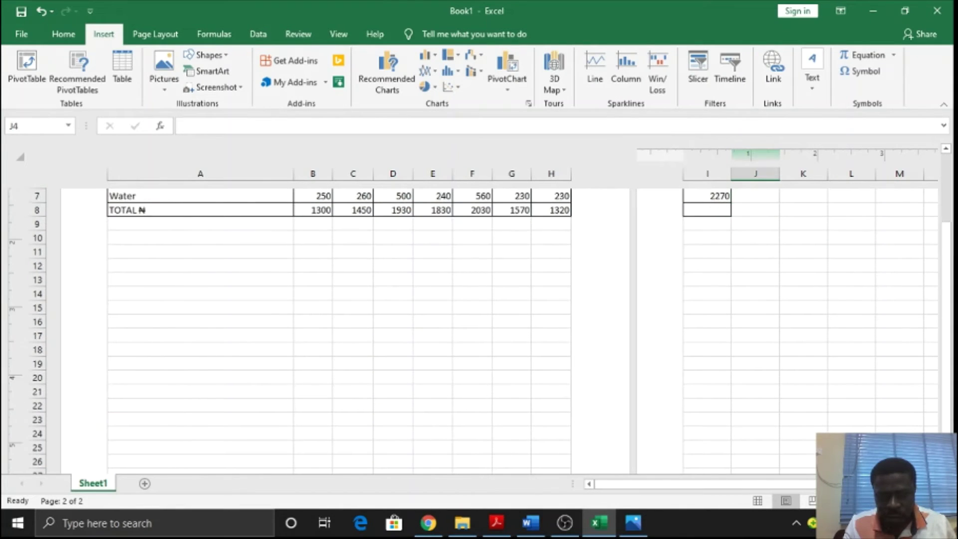
scroll(479, 329, down, 3)
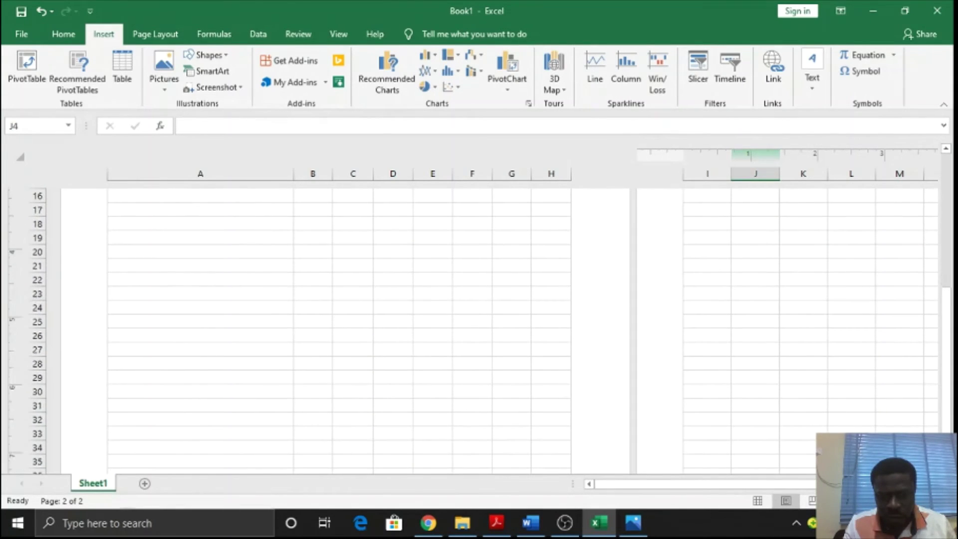
scroll(479, 329, down, 5)
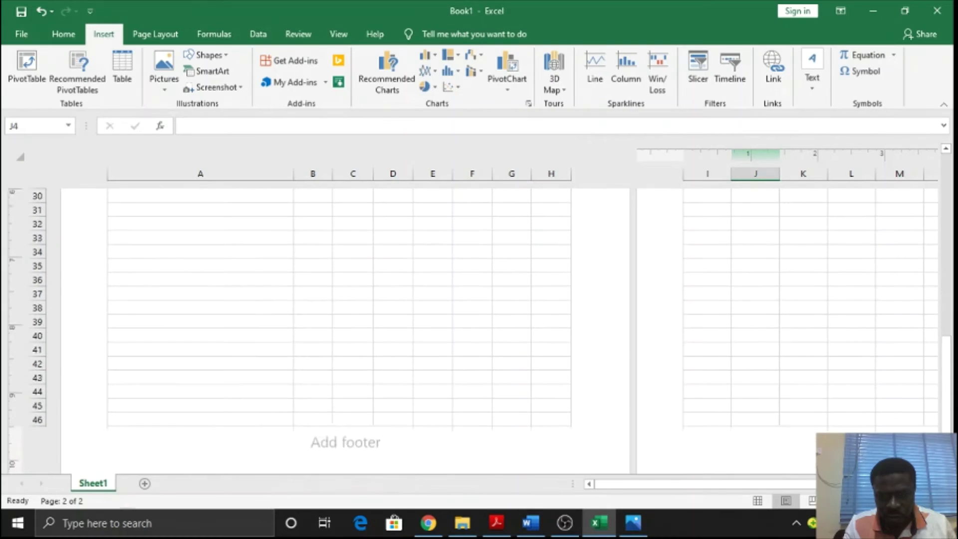
click(359, 368)
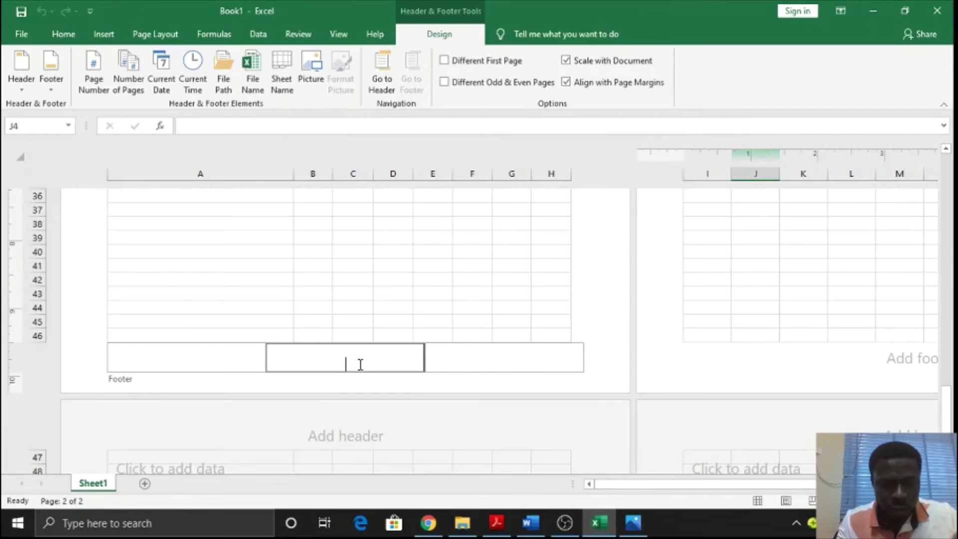
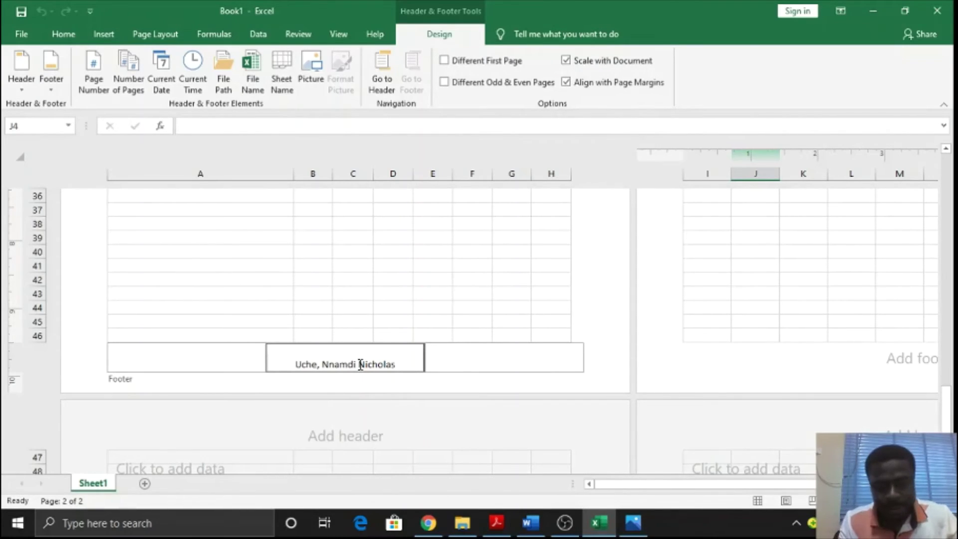
- Enter the student's full name and index number in the centre footer, then bring up the question PDF
text(001)
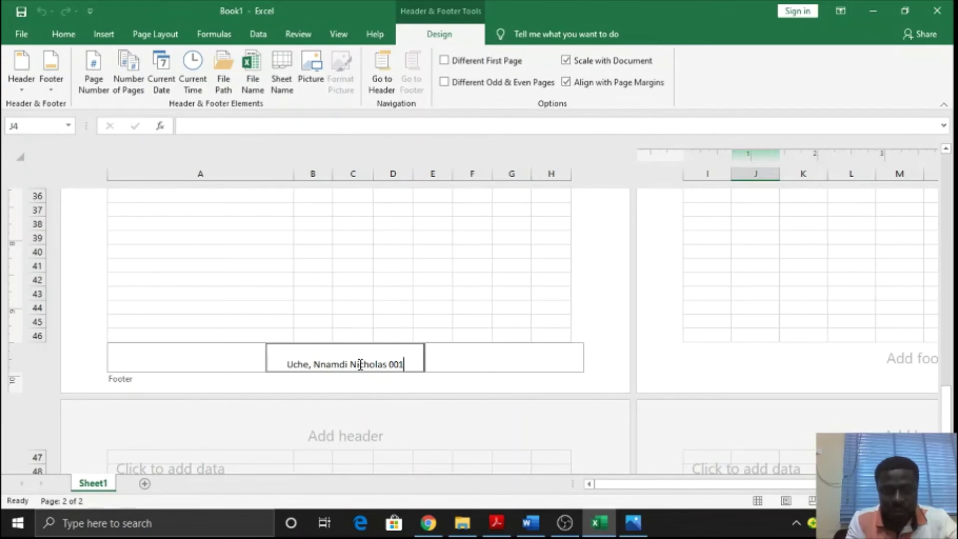
click(439, 280)
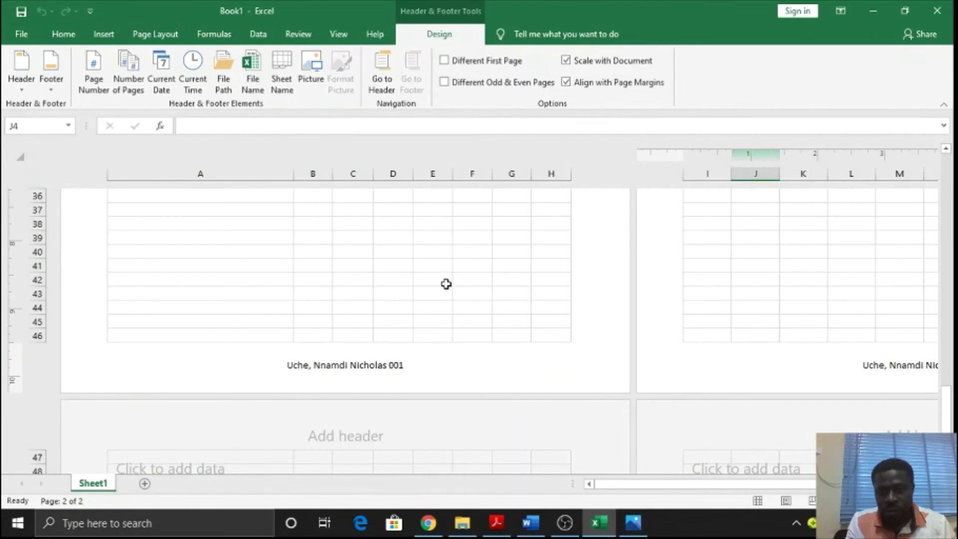
click(506, 527)
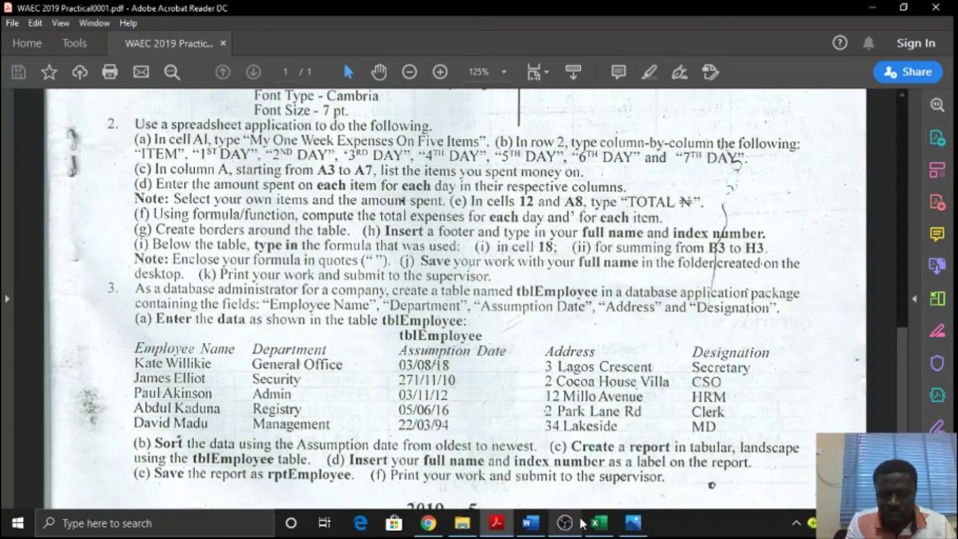
- Return the sheet to Normal view, inspect cells A8, I3 and I8, then view the WAEC paper
click(599, 523)
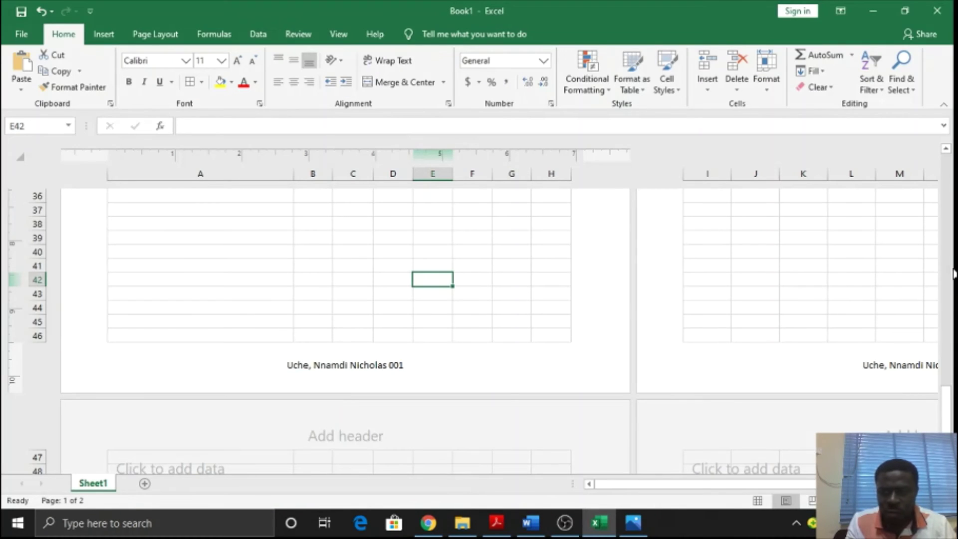
click(758, 500)
drag(946, 364, 952, 160)
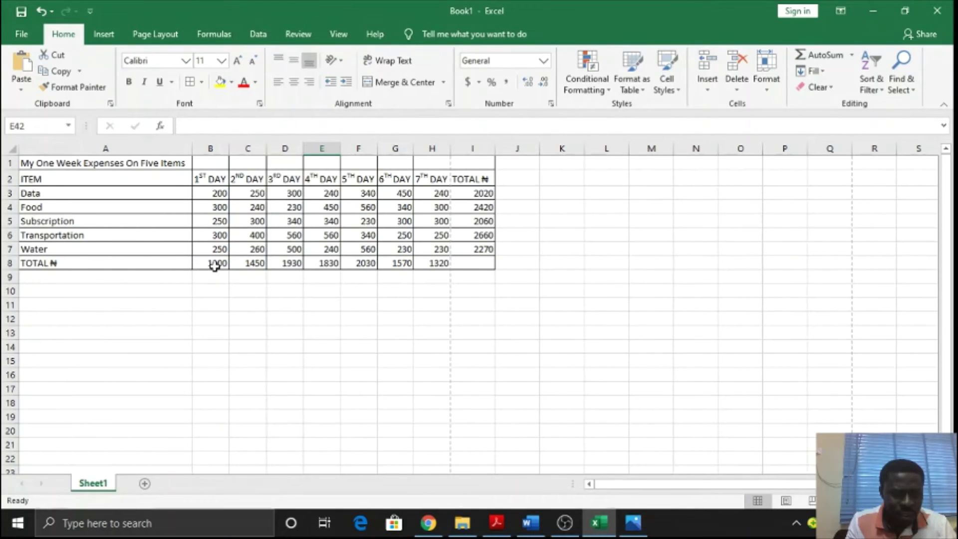
click(101, 265)
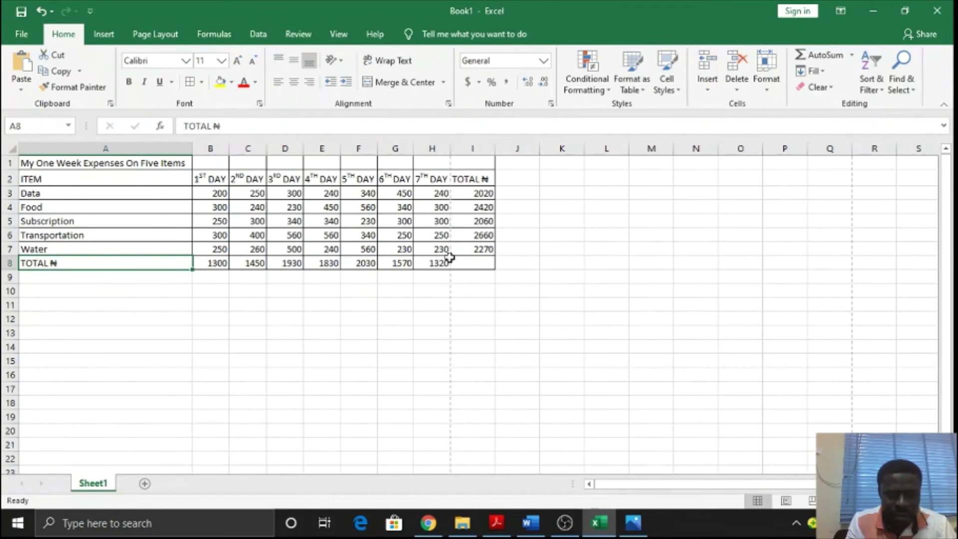
click(476, 195)
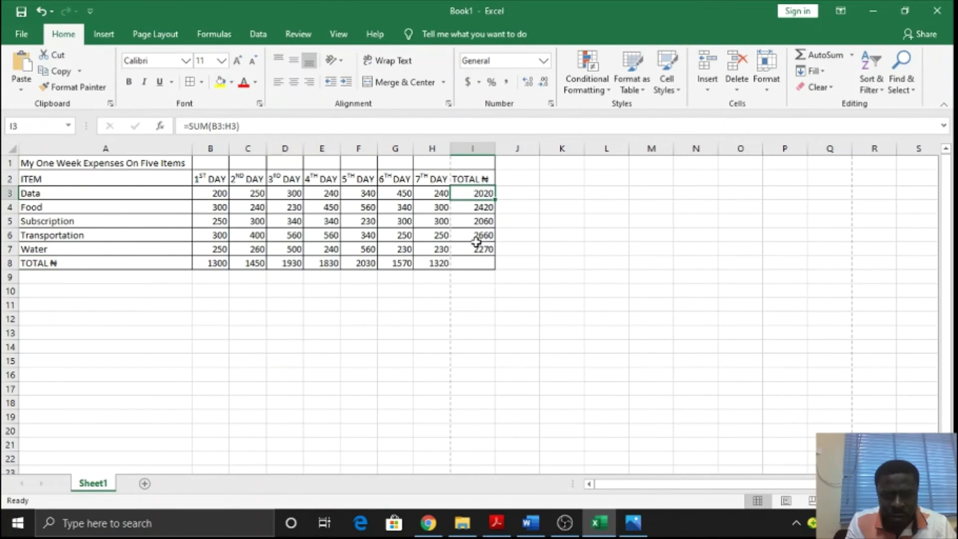
click(478, 265)
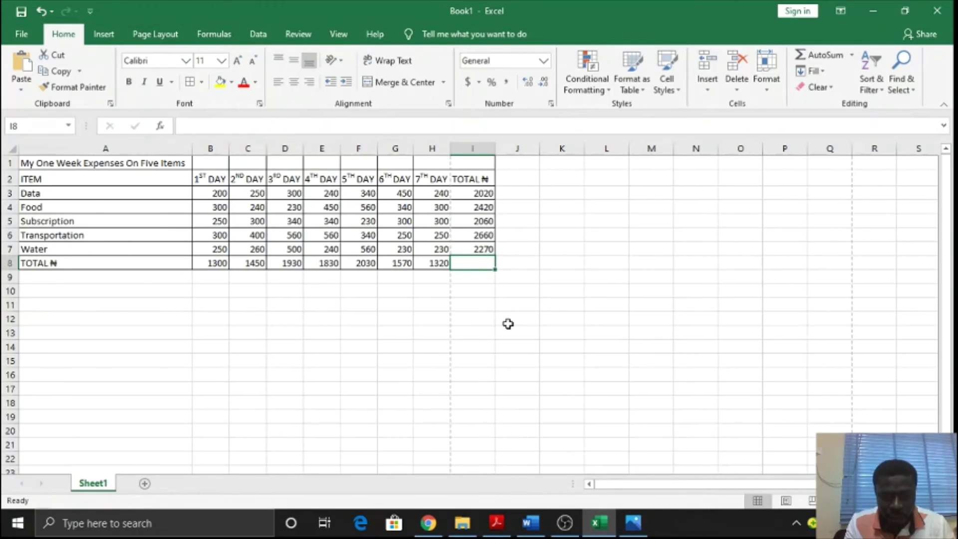
click(497, 524)
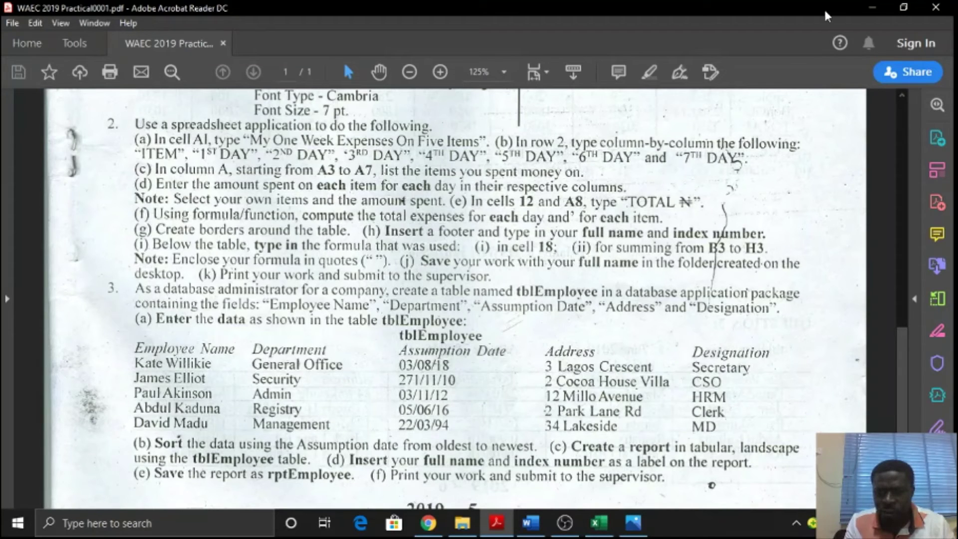
- Try AutoSum over the item totals I3:I7 into I8, then clear the result
click(871, 9)
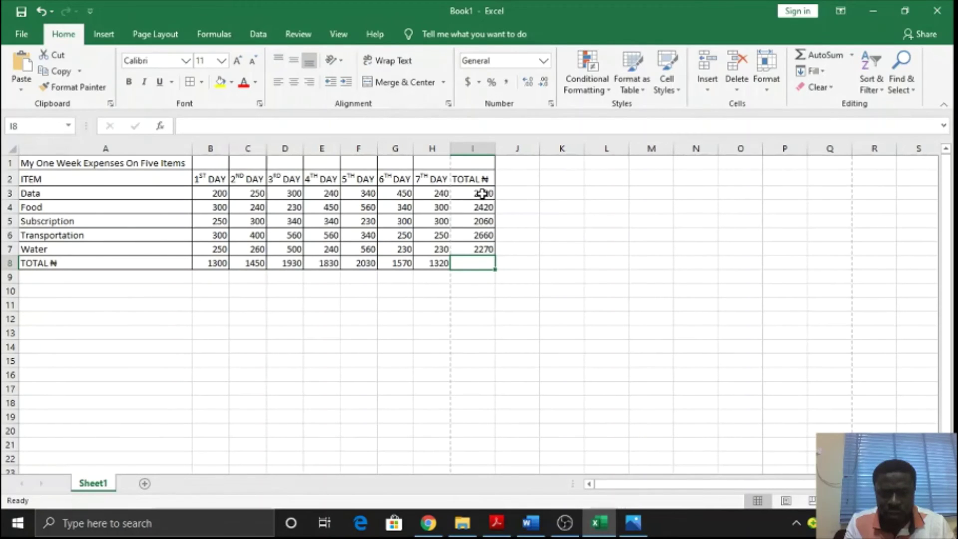
drag(482, 194, 482, 266)
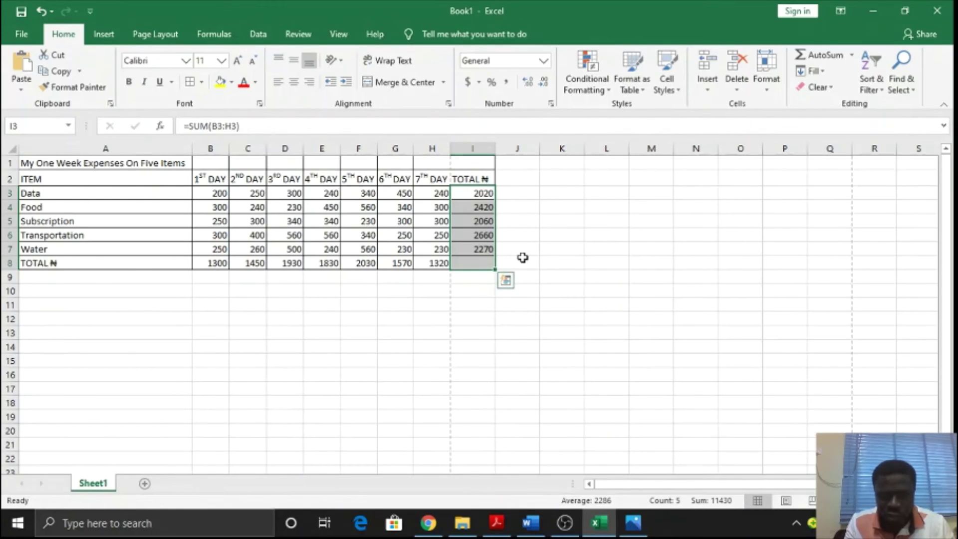
click(819, 56)
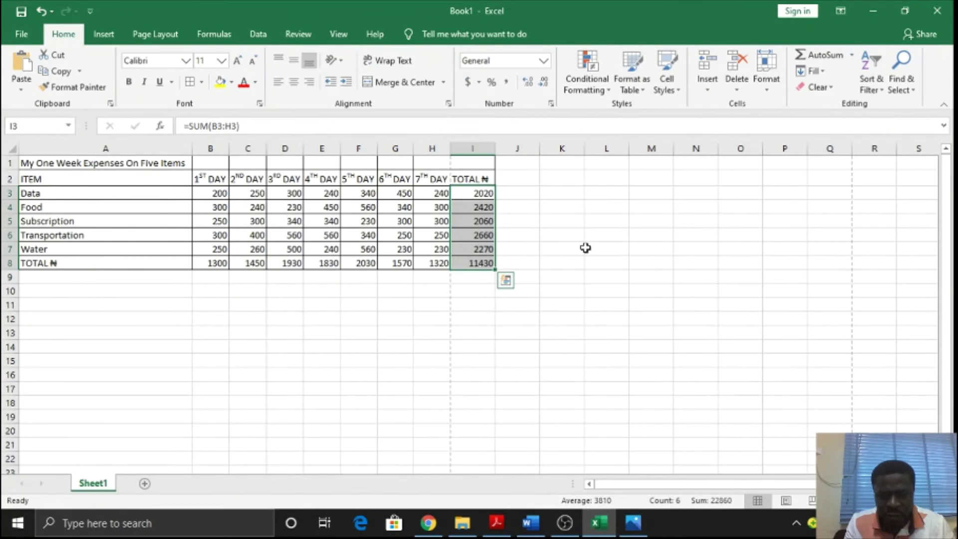
click(484, 264)
key(Delete)
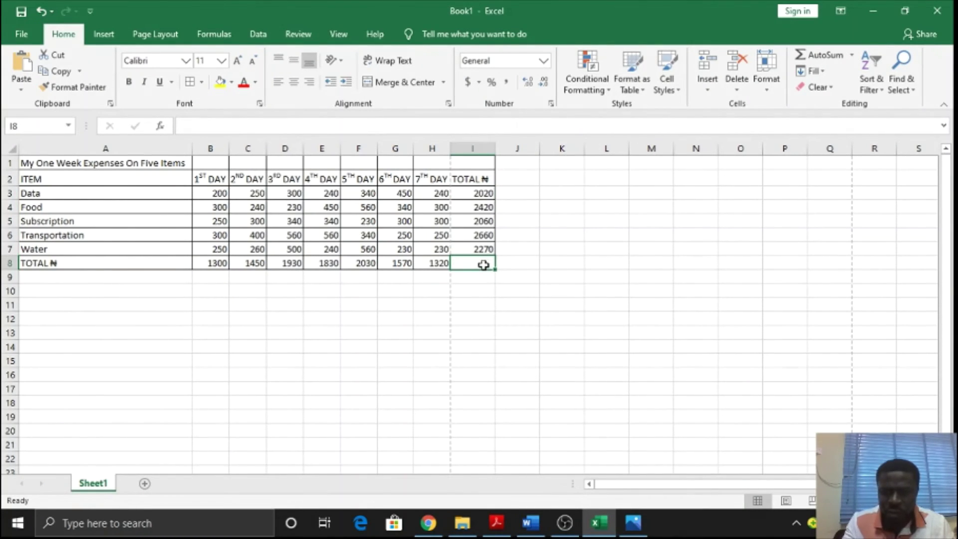
- Try AutoSum across the daily totals row B8:I8, then clear I8 again
drag(225, 264, 477, 267)
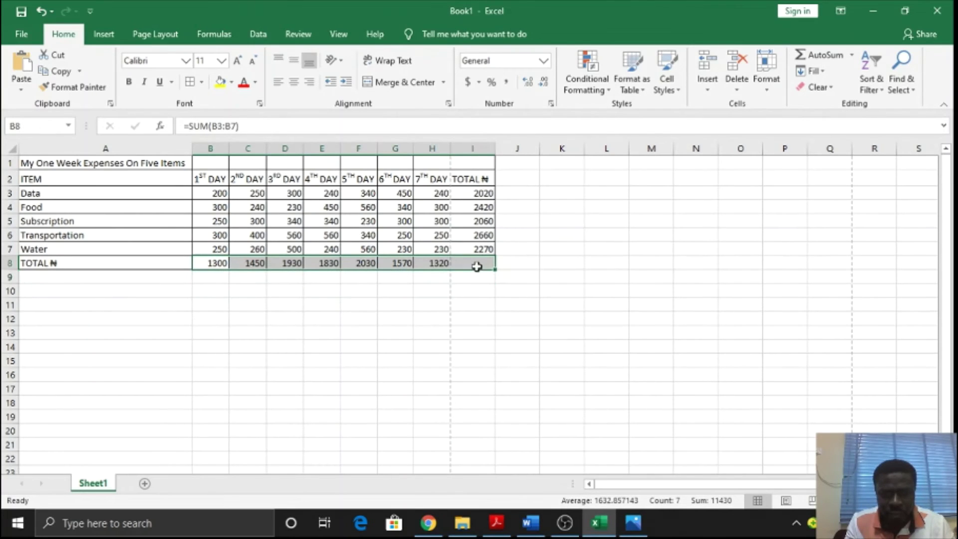
click(825, 55)
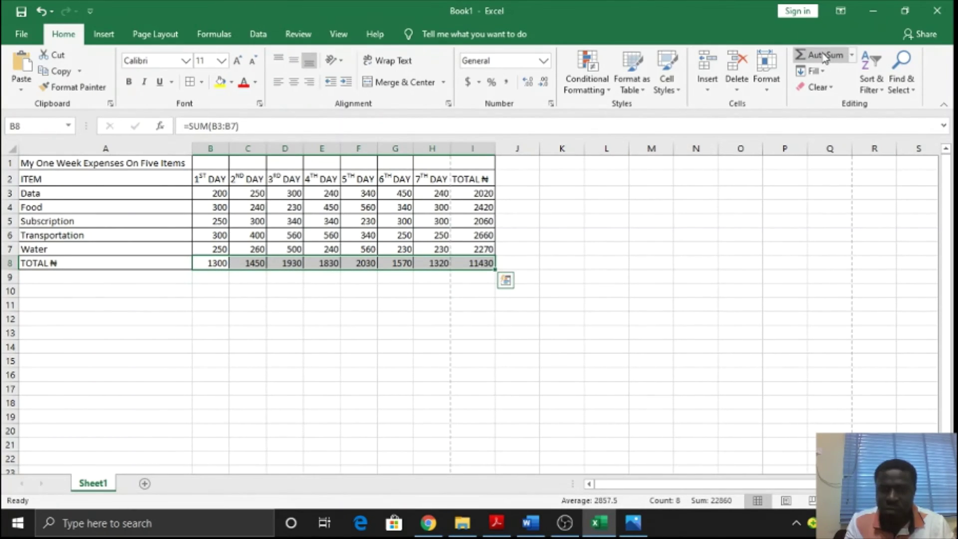
click(580, 278)
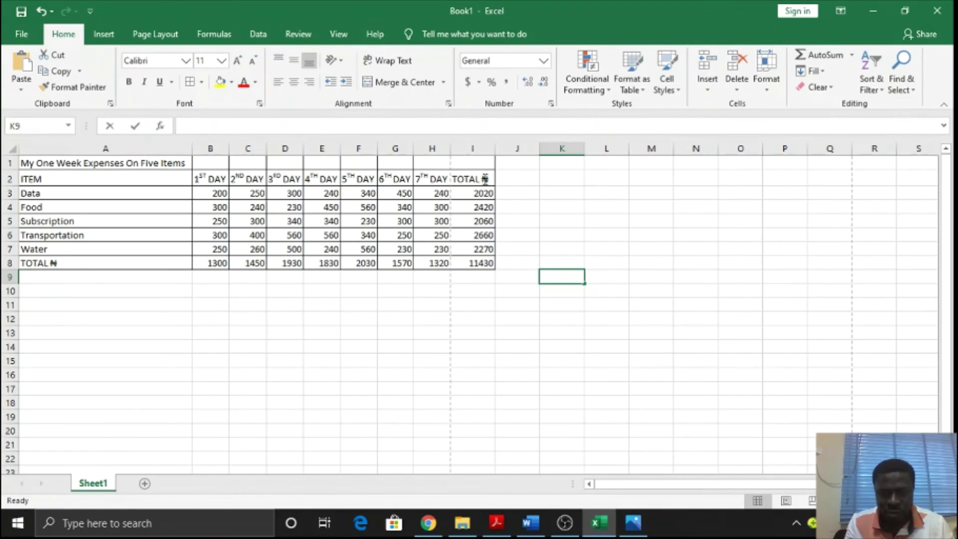
click(482, 263)
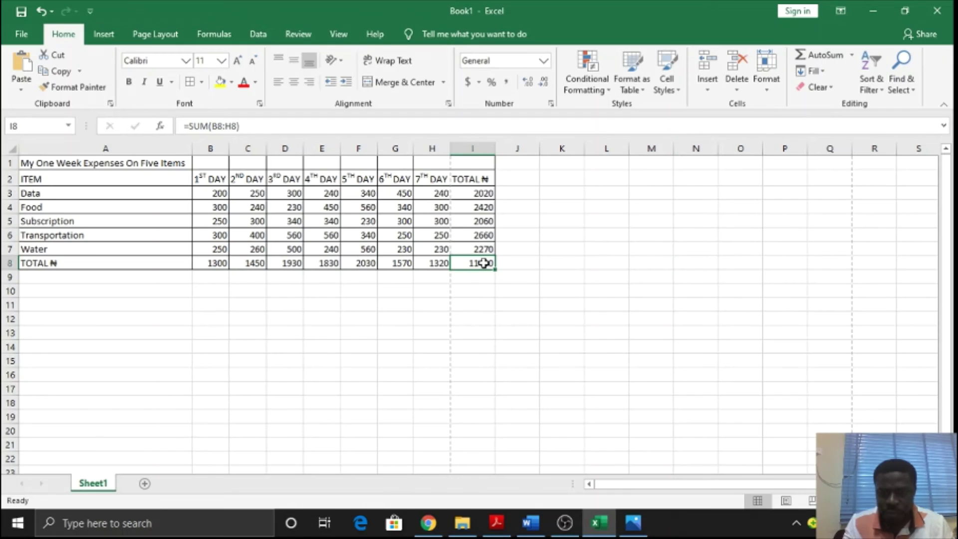
key(Delete)
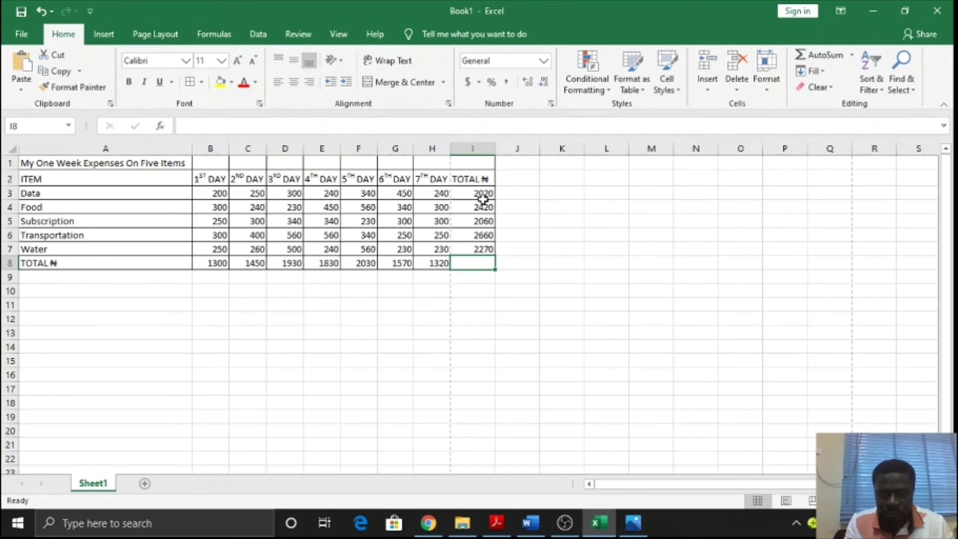
- AutoSum I3:I7 into I8, confirming =SUM(I3:I7) gives the grand total 11430
drag(483, 199, 481, 263)
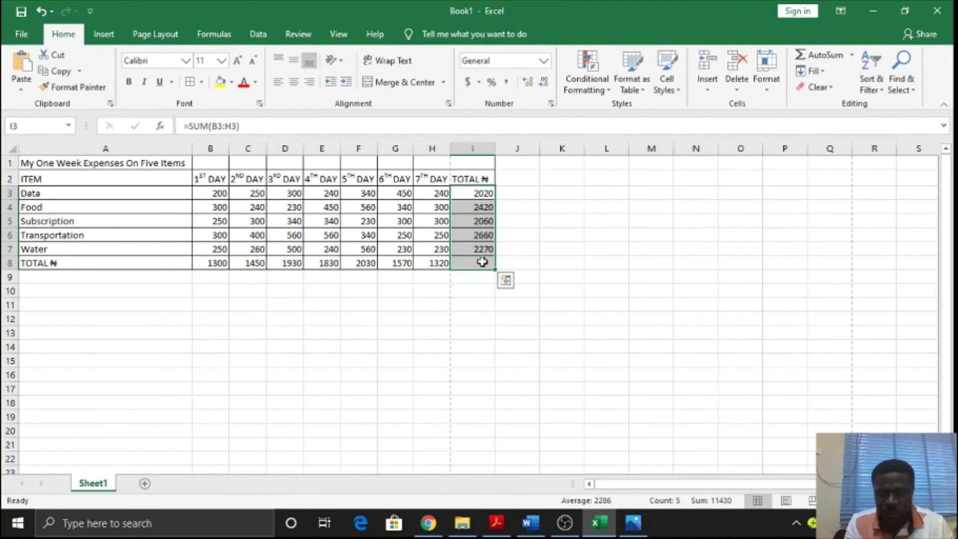
click(806, 57)
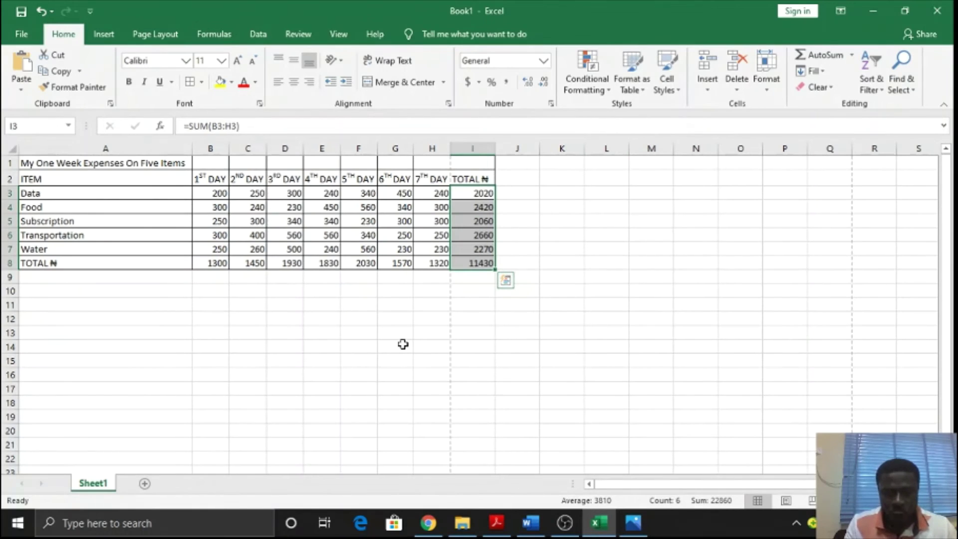
click(478, 262)
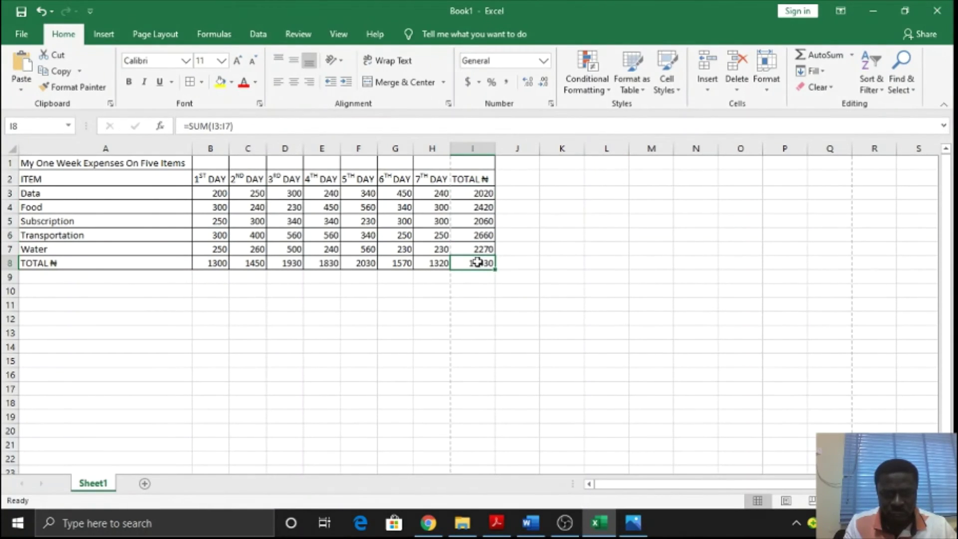
click(243, 128)
drag(235, 128, 189, 128)
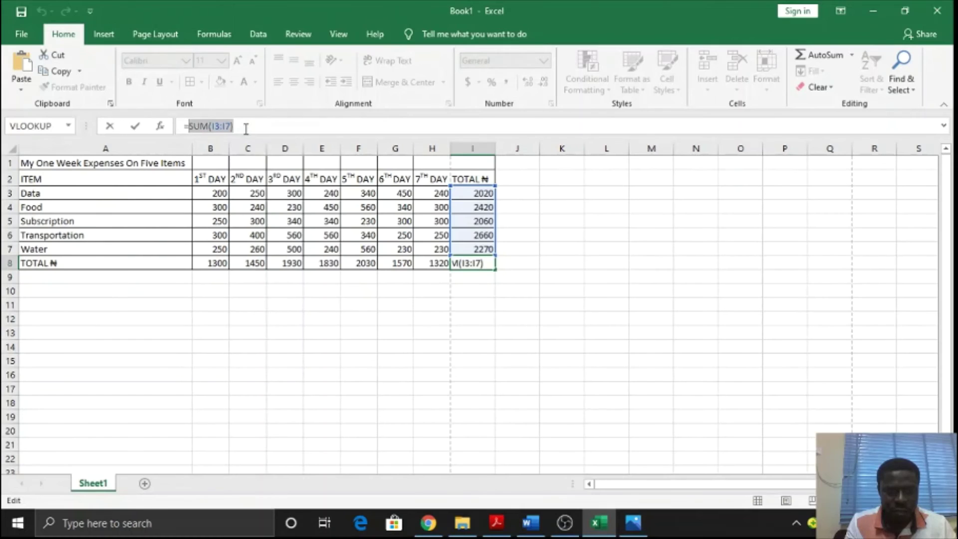
click(245, 128)
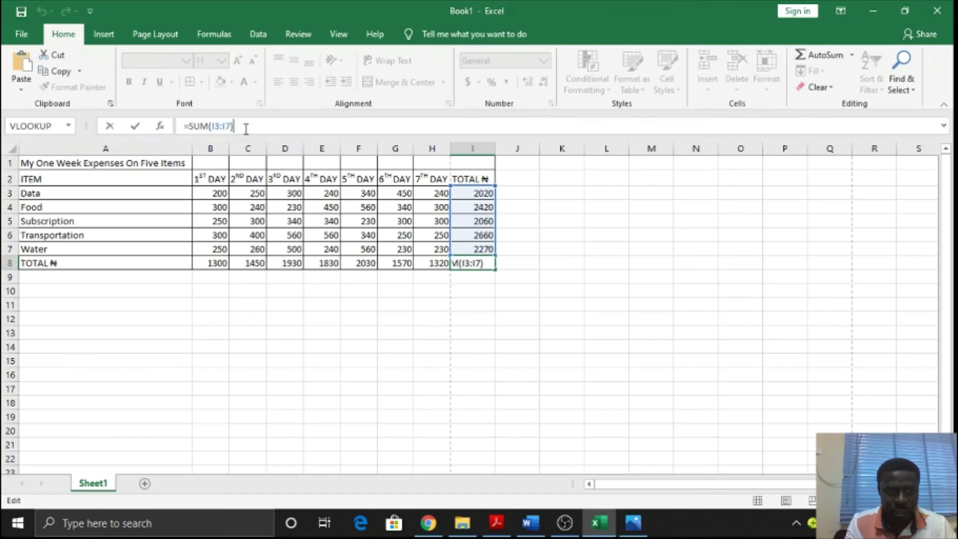
key(Return)
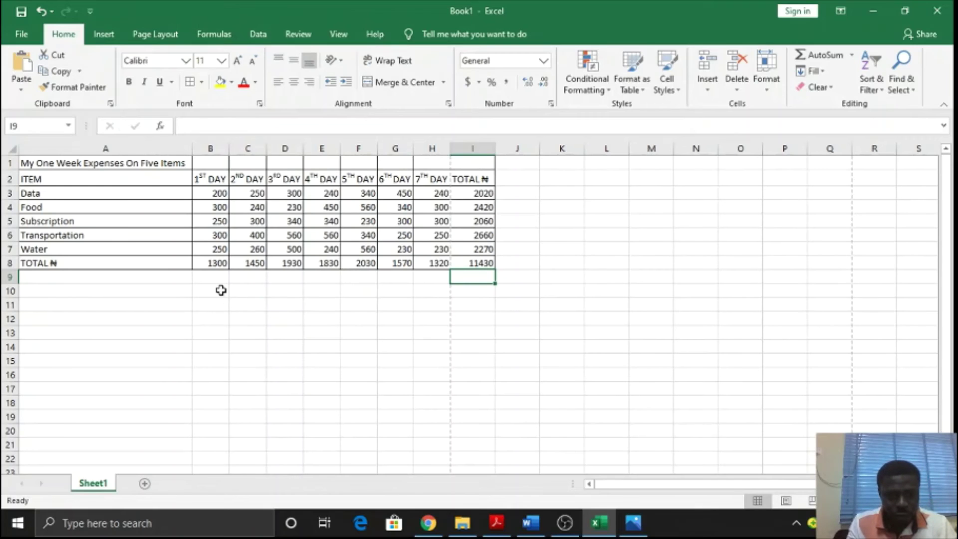
click(131, 292)
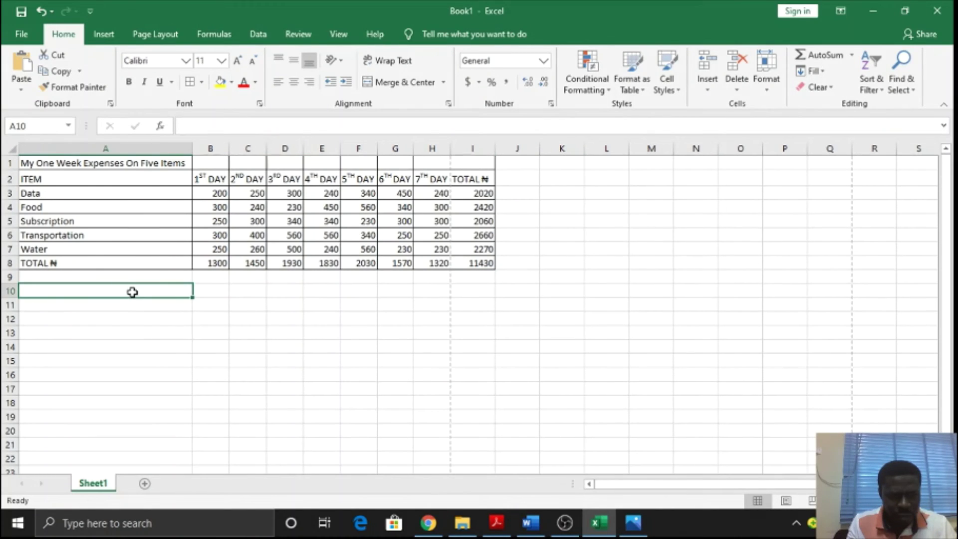
- Reread the question, then type the note (i)(i) SUM(I3:I7) into cell A10
click(498, 523)
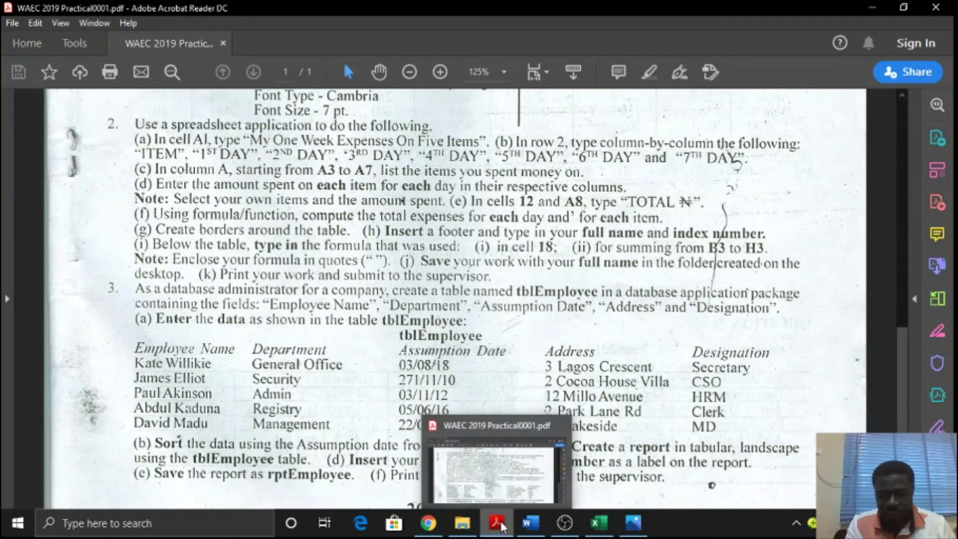
click(598, 523)
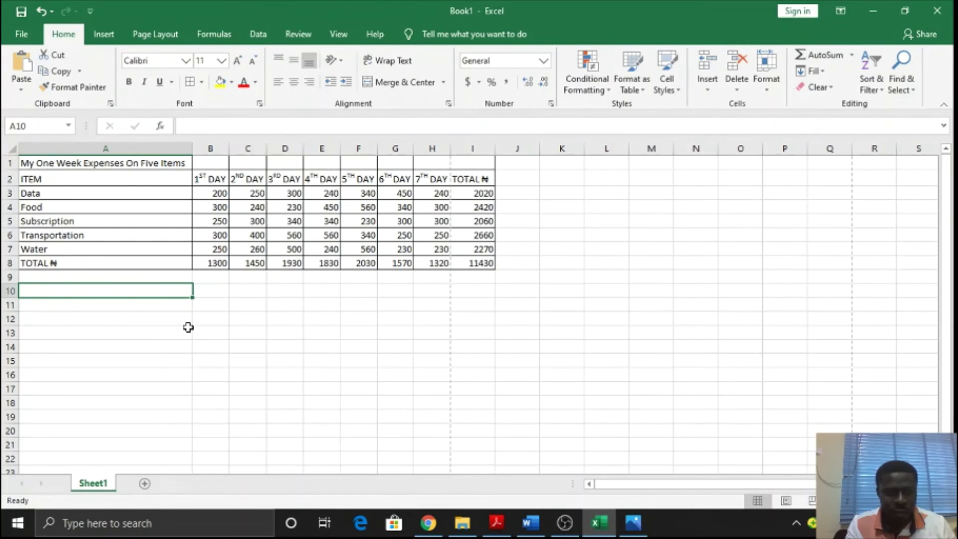
text(i)(i)
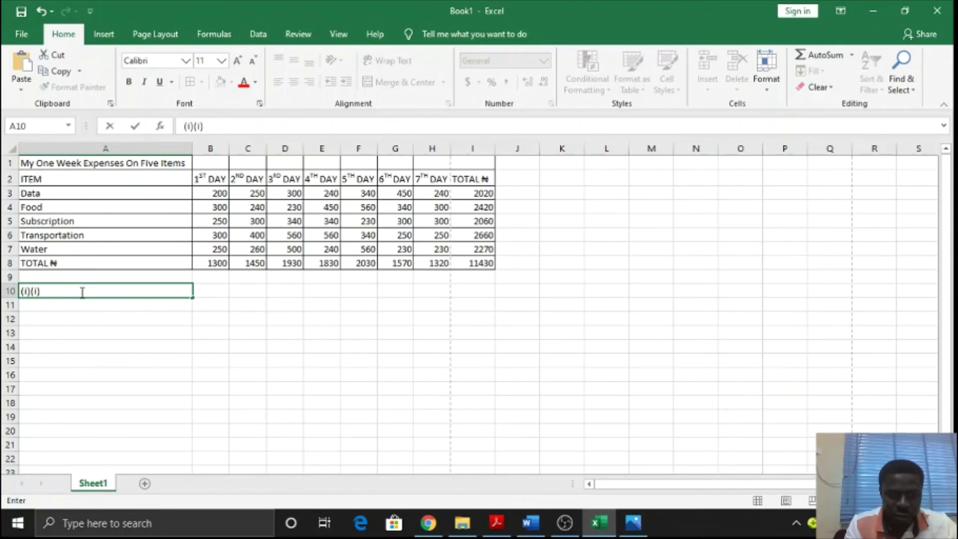
text(SUM(I3:I7))
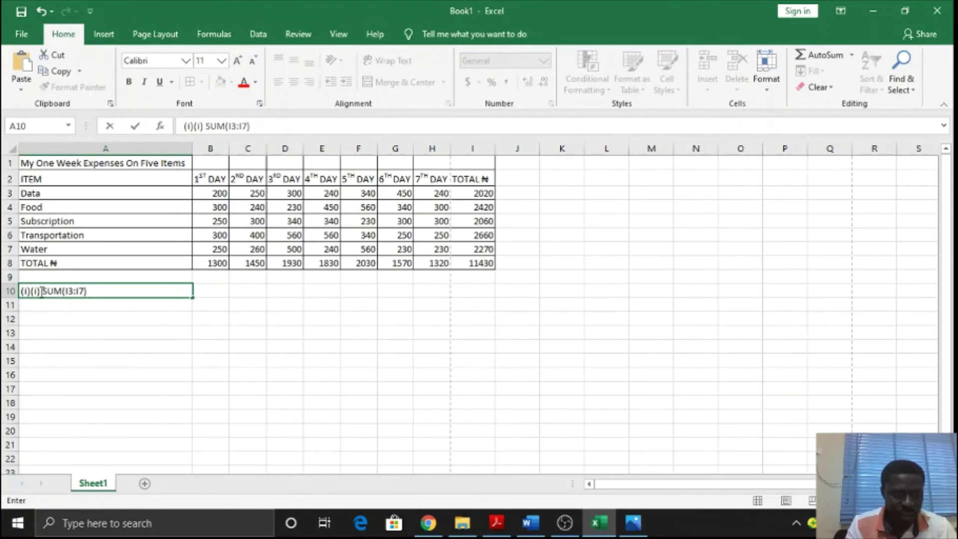
click(221, 289)
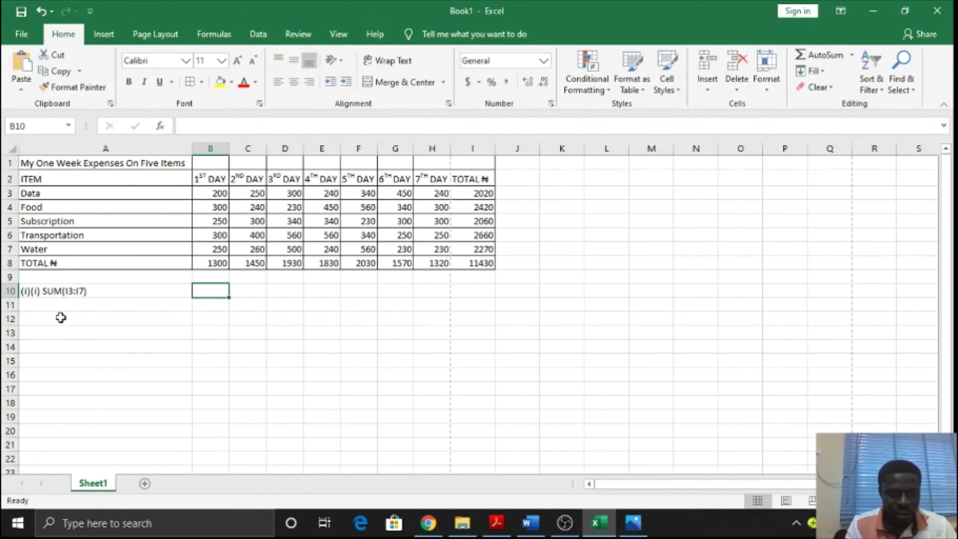
click(61, 306)
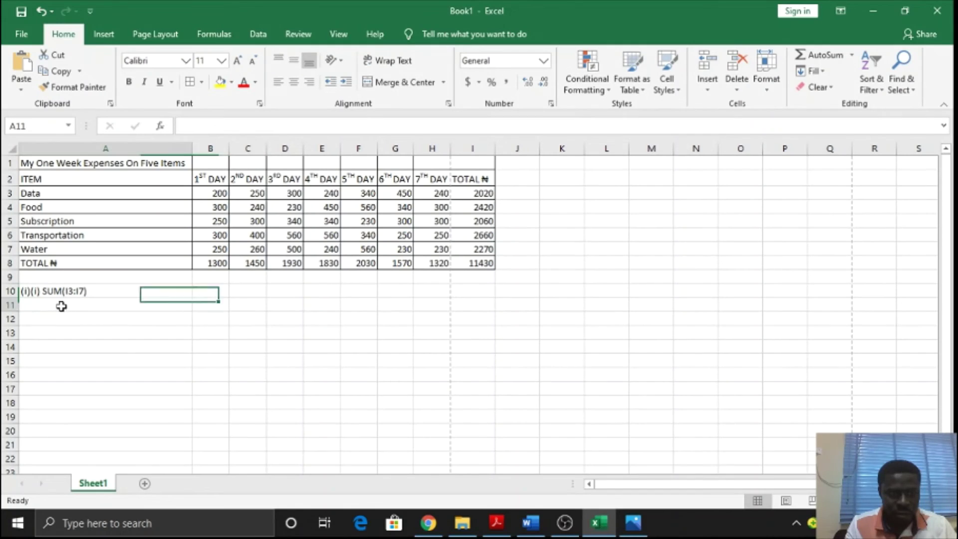
click(496, 522)
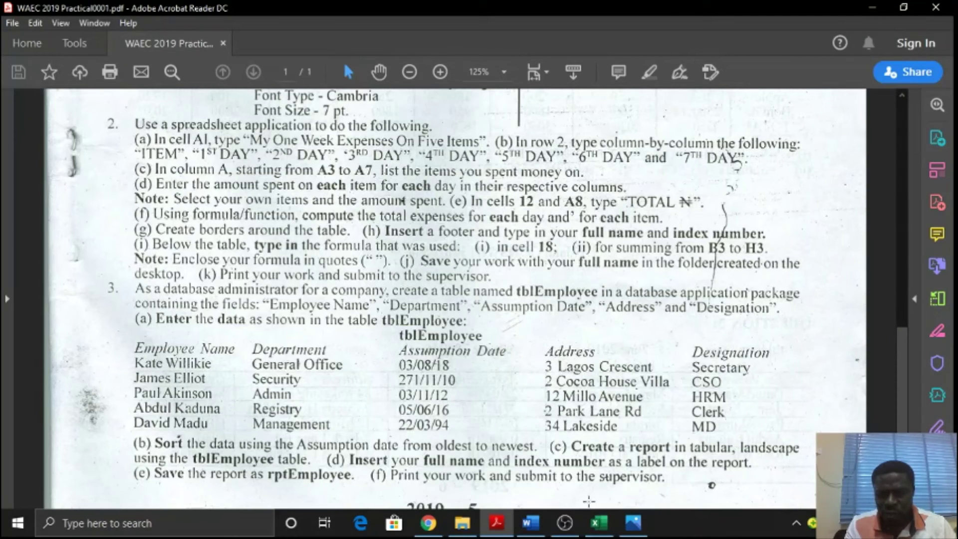
click(599, 523)
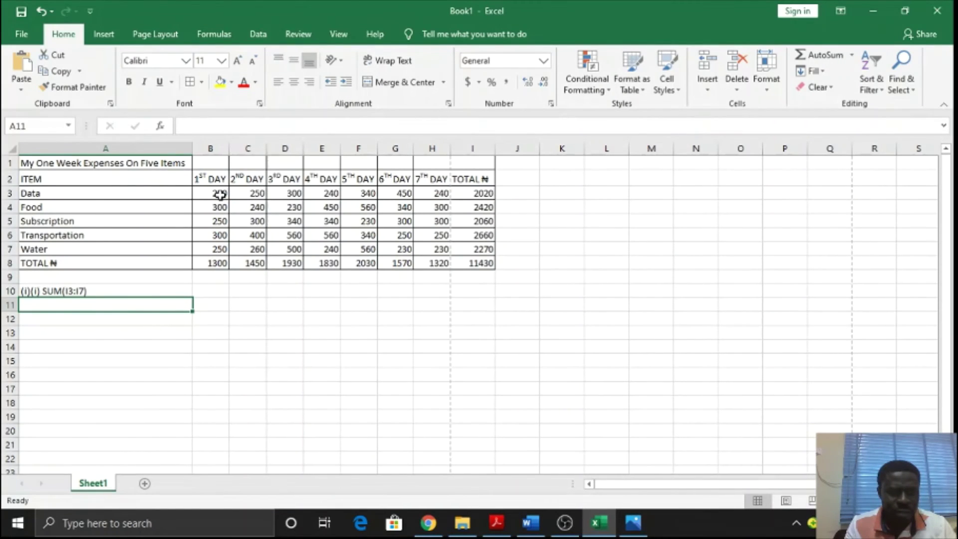
click(220, 194)
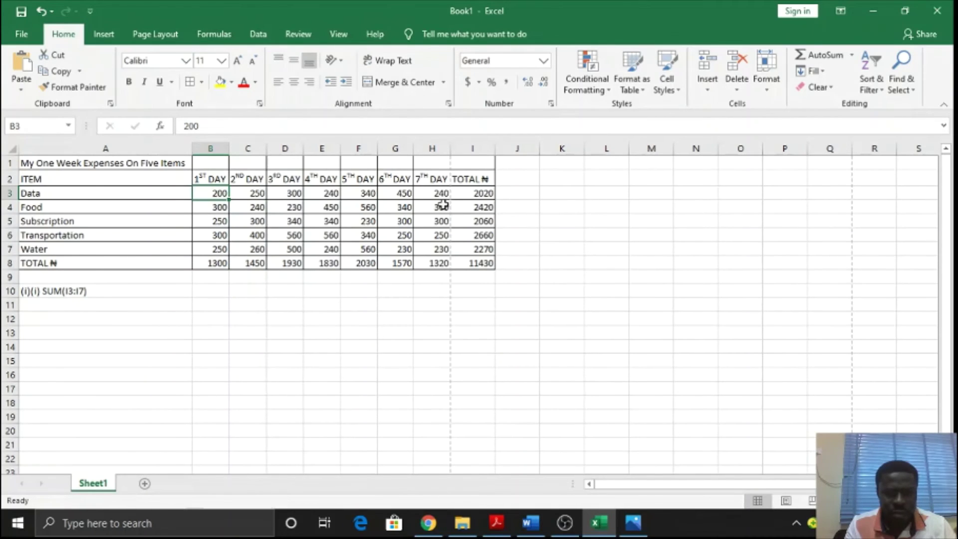
click(433, 194)
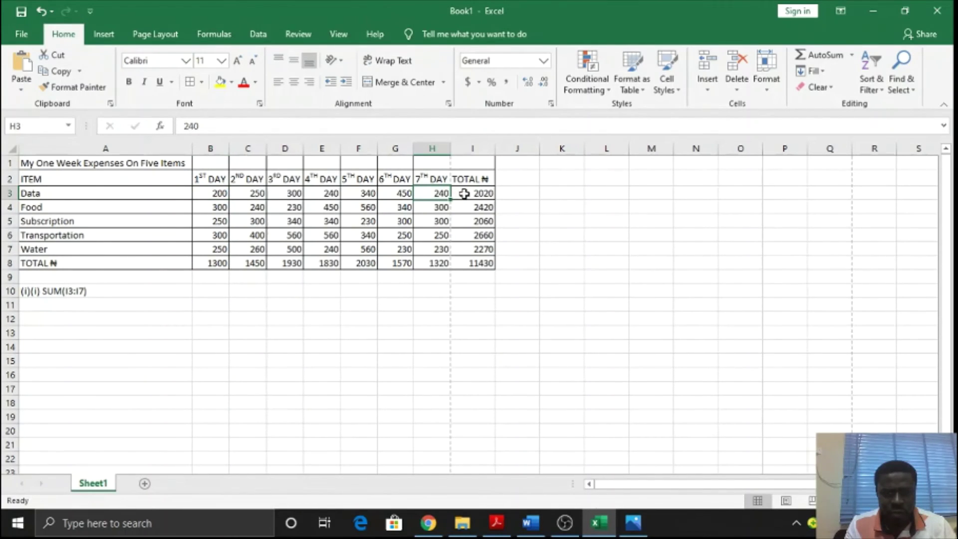
click(473, 194)
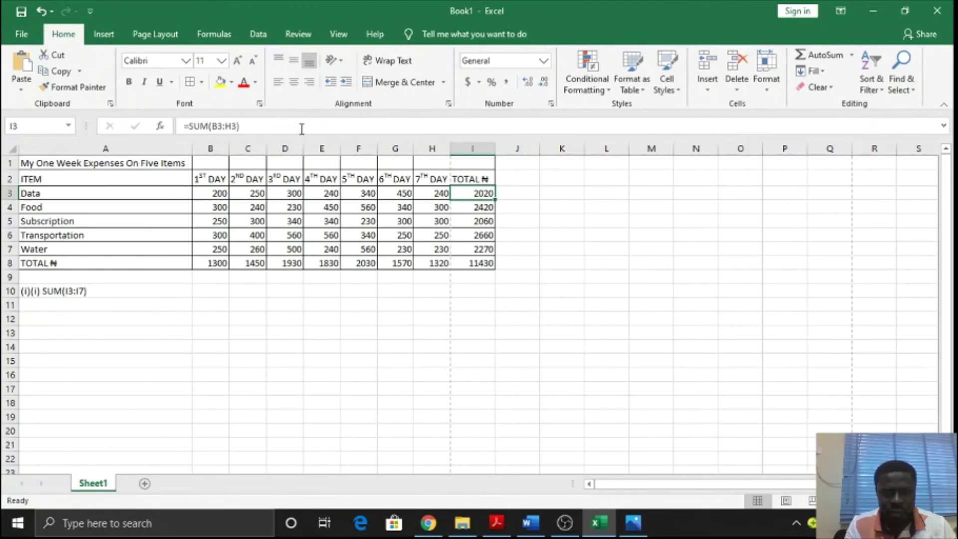
drag(274, 127, 192, 125)
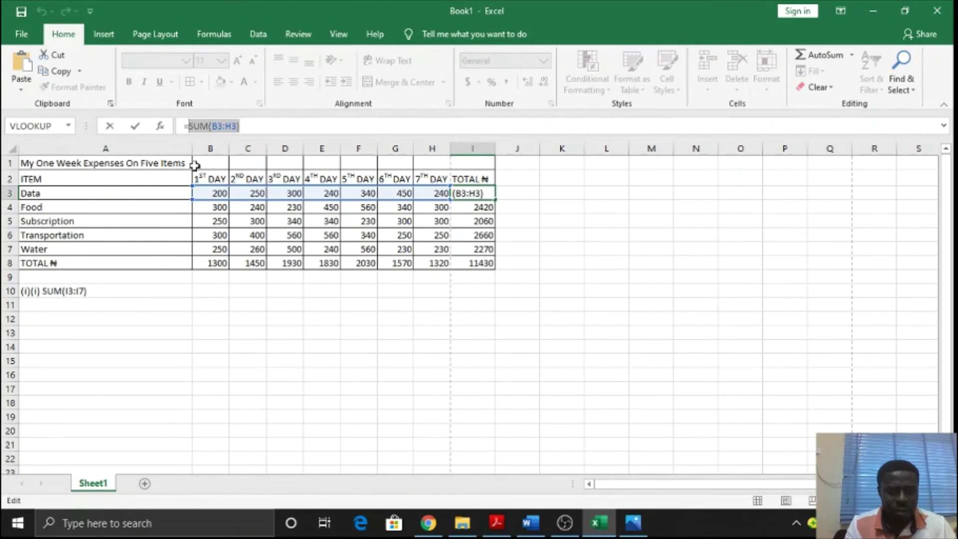
click(269, 125)
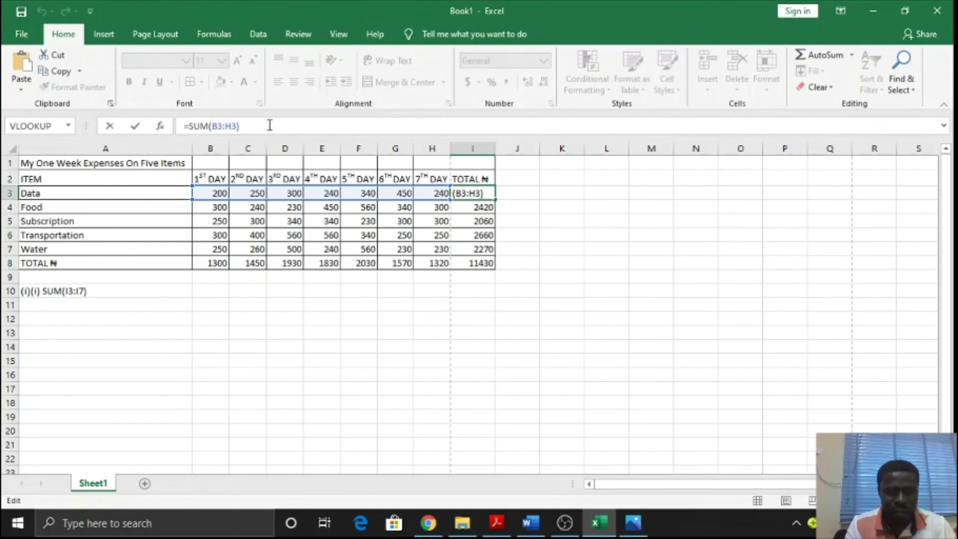
key(Return)
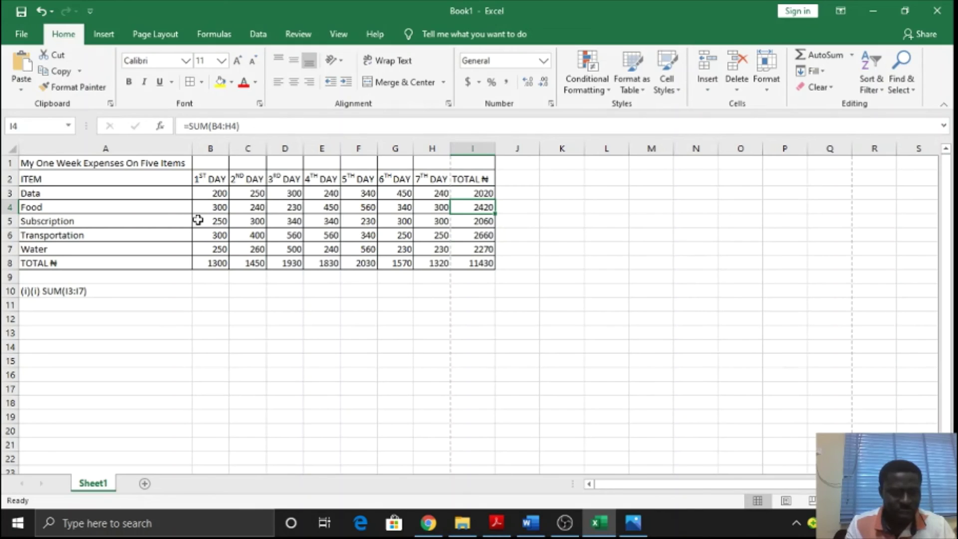
click(64, 304)
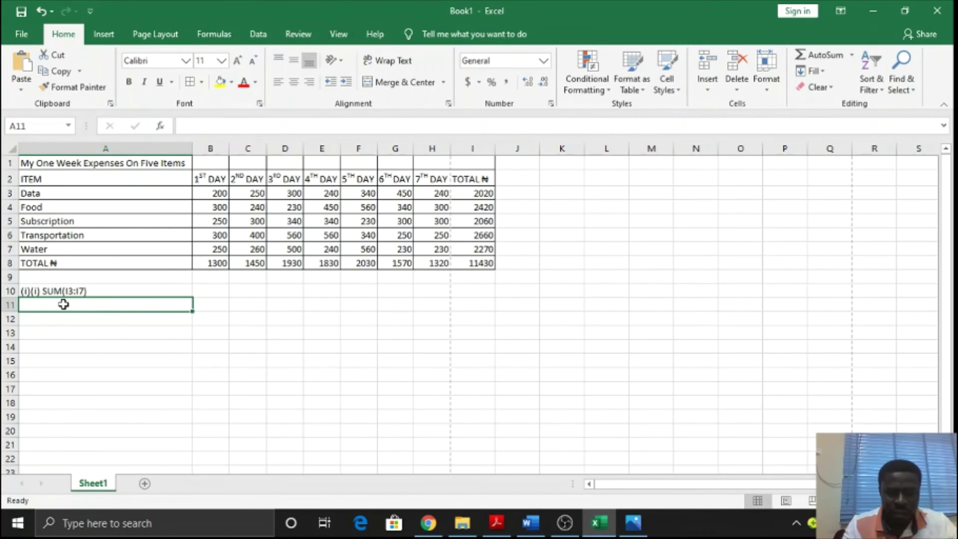
- Type the note (i)(ii) SUM(B3:H3) into cell A11, then switch to the question PDF
text(()
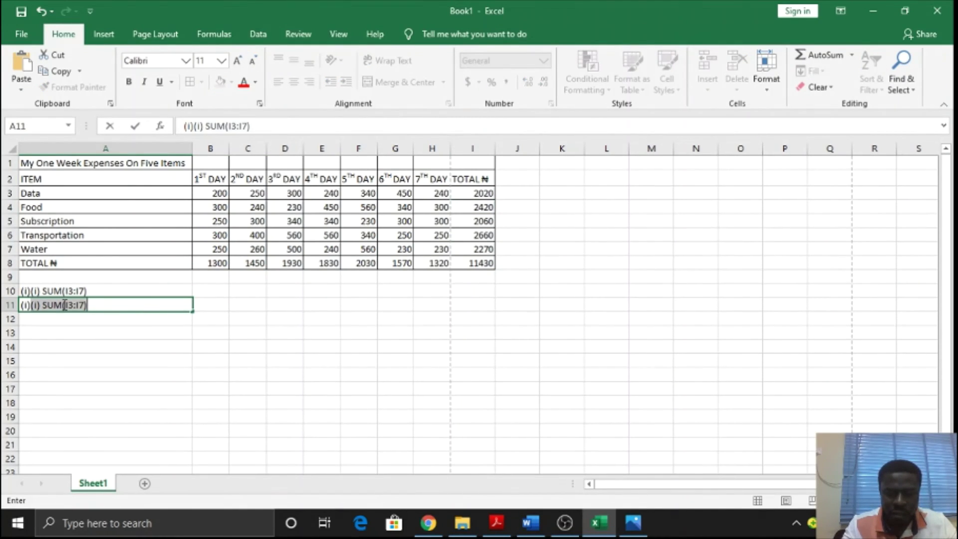
text(i)(ii)
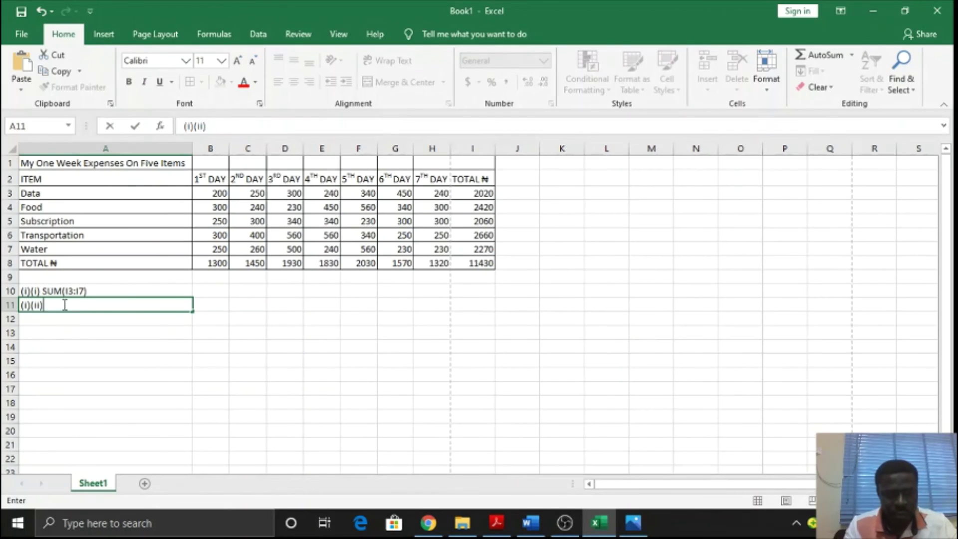
key(ctrl+b)
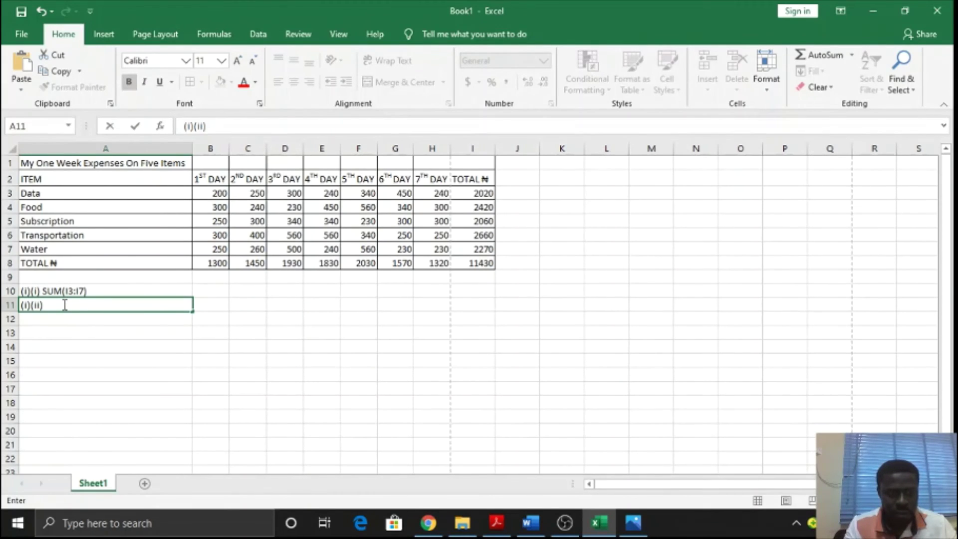
text())
key(ctrl+b)
text(SUM(B3:H3))
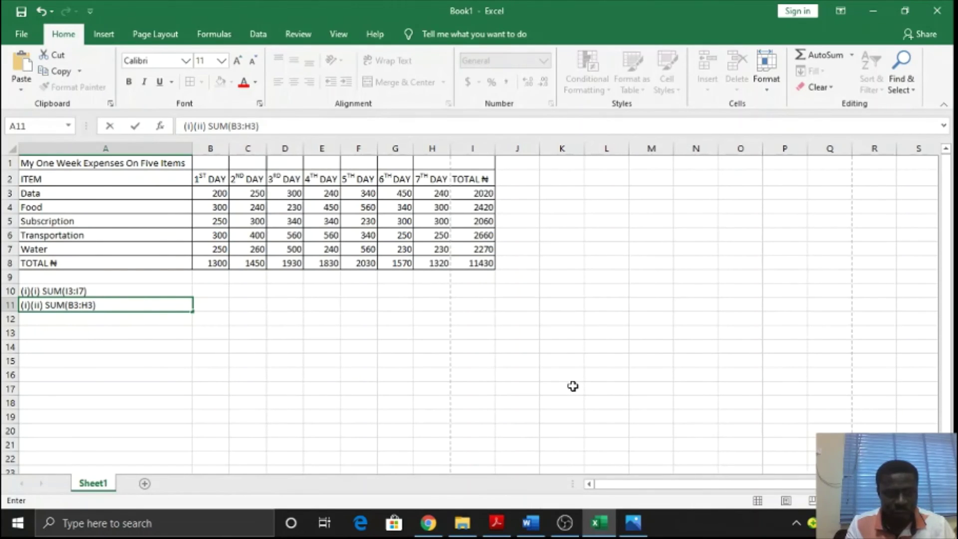
click(497, 523)
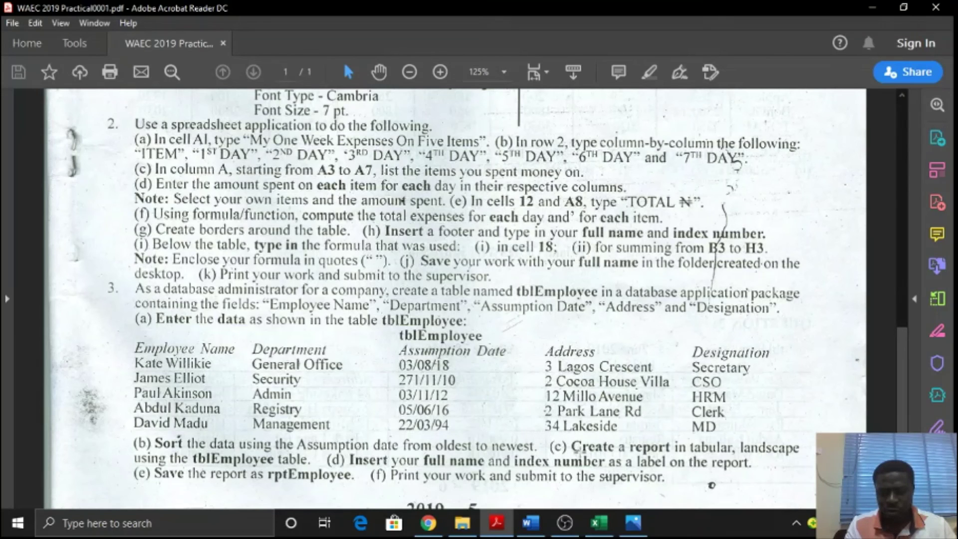
- Wrap the notes in quotes: "SUM(I3:I7)" in A10 and "SUM(B3:H3)" in A11
click(599, 523)
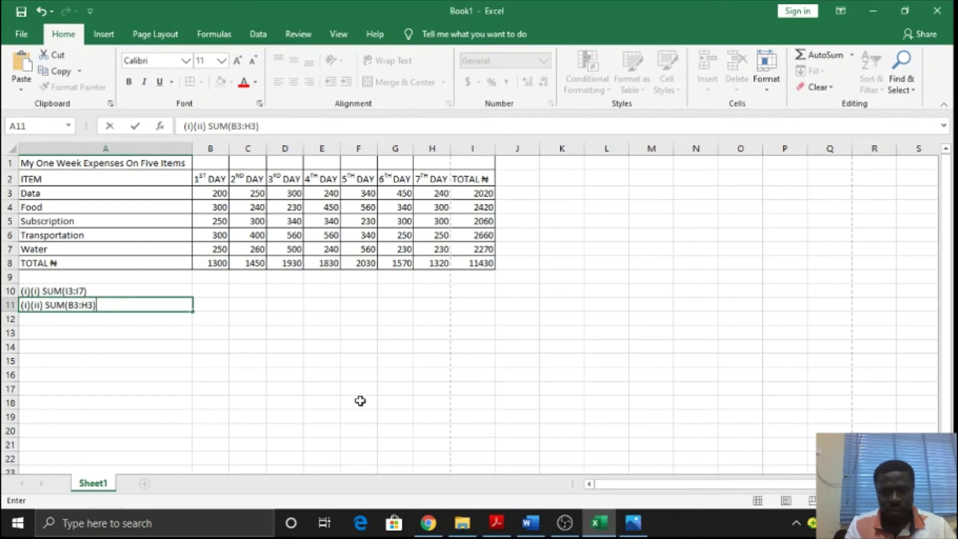
click(45, 291)
double_click(45, 291)
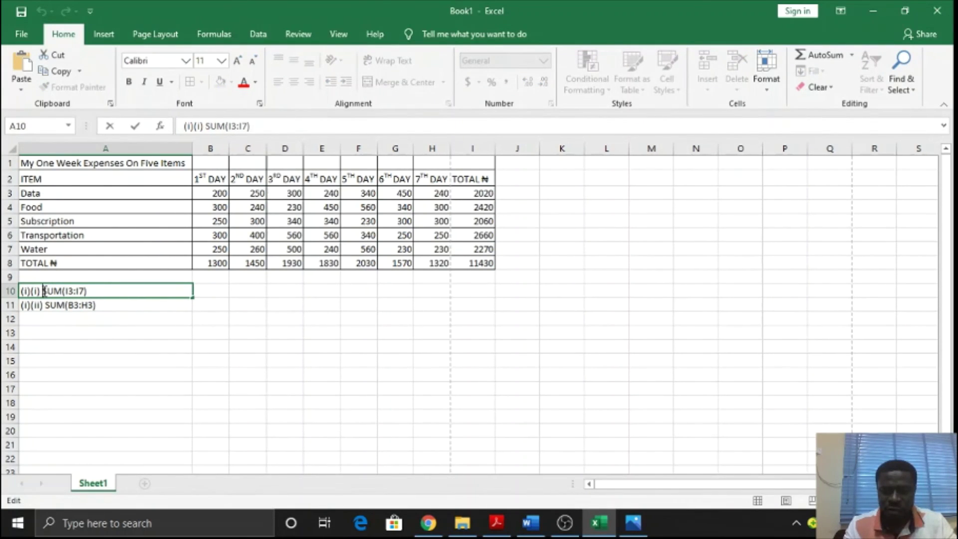
text(")
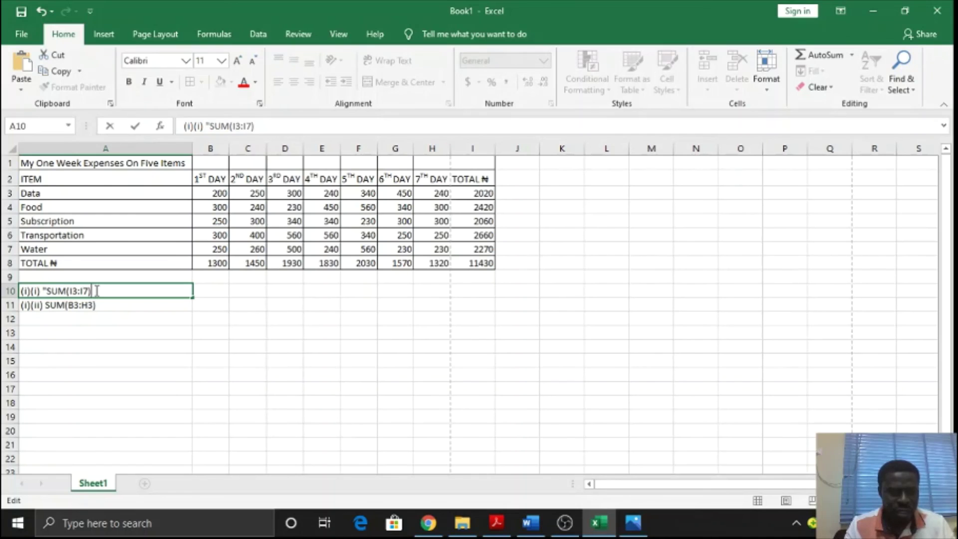
text(")
click(47, 305)
double_click(49, 305)
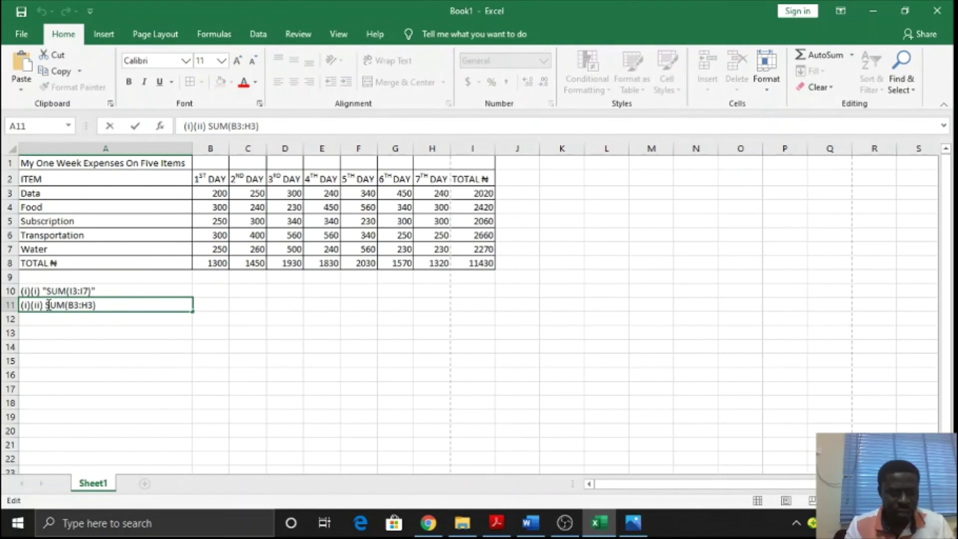
text(")
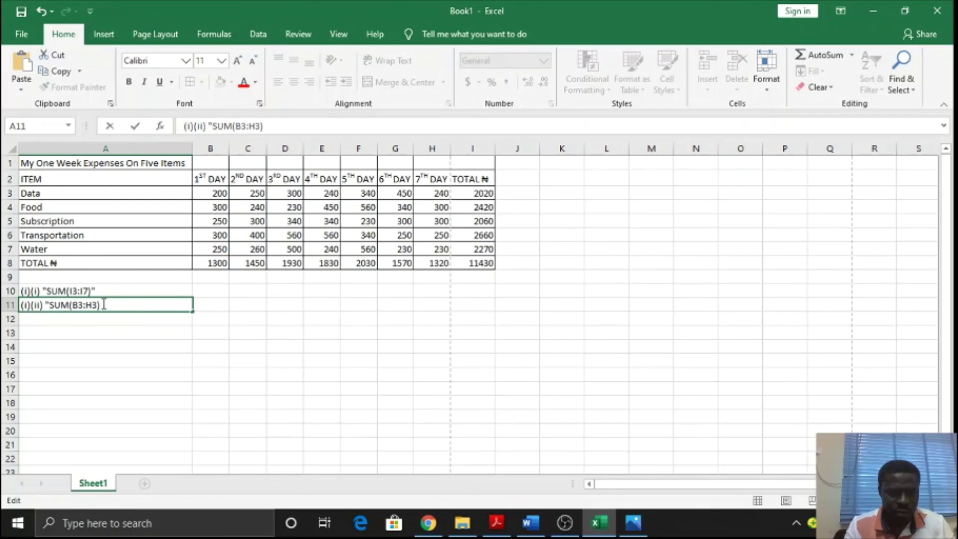
click(104, 304)
text(")
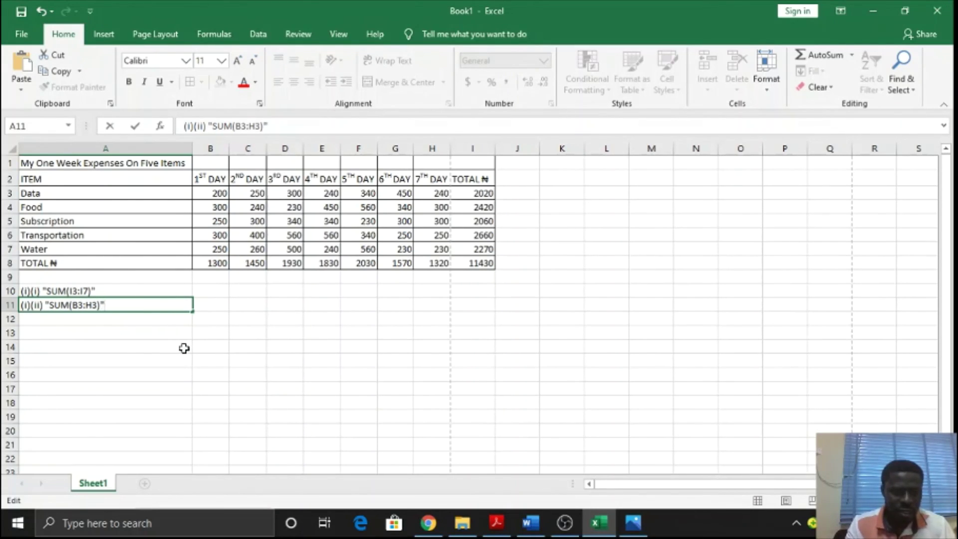
key(Return)
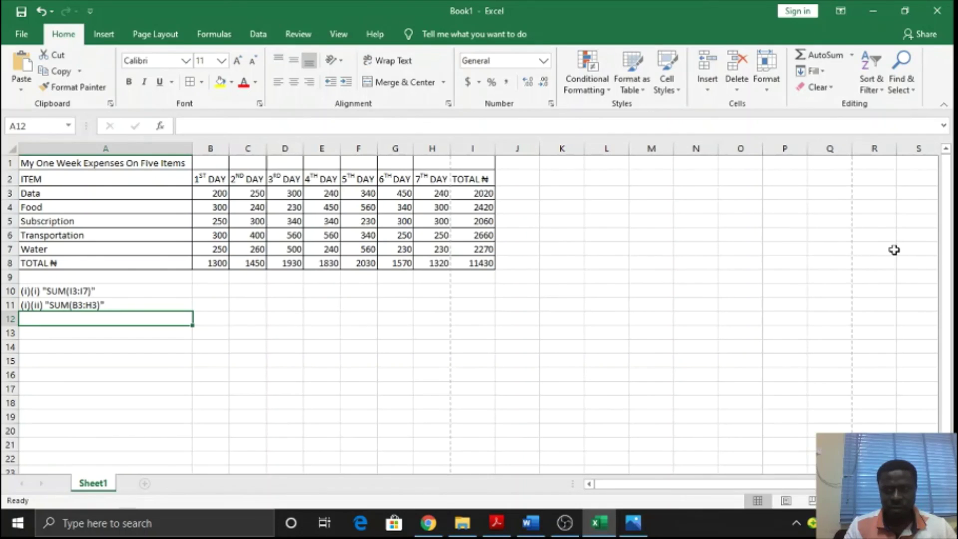
drag(948, 255, 948, 233)
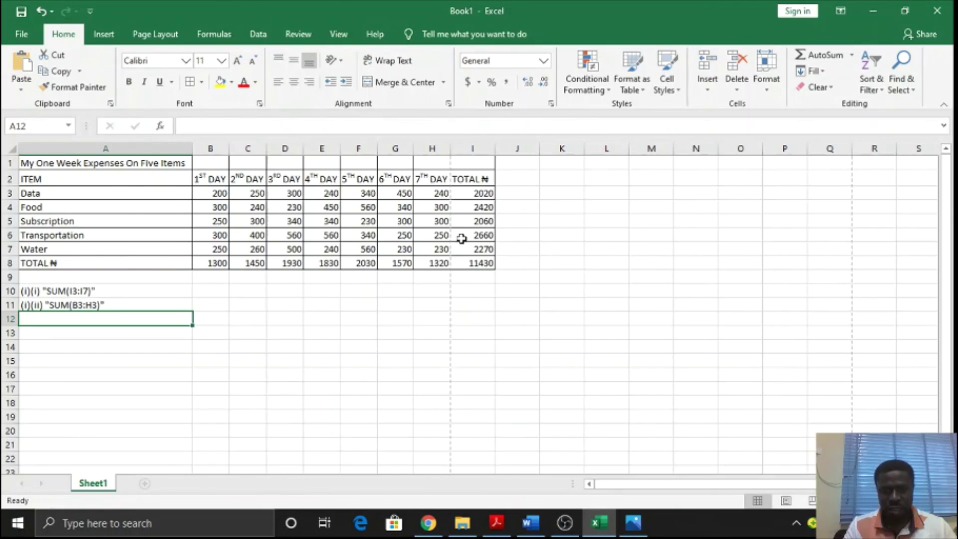
drag(191, 149, 110, 150)
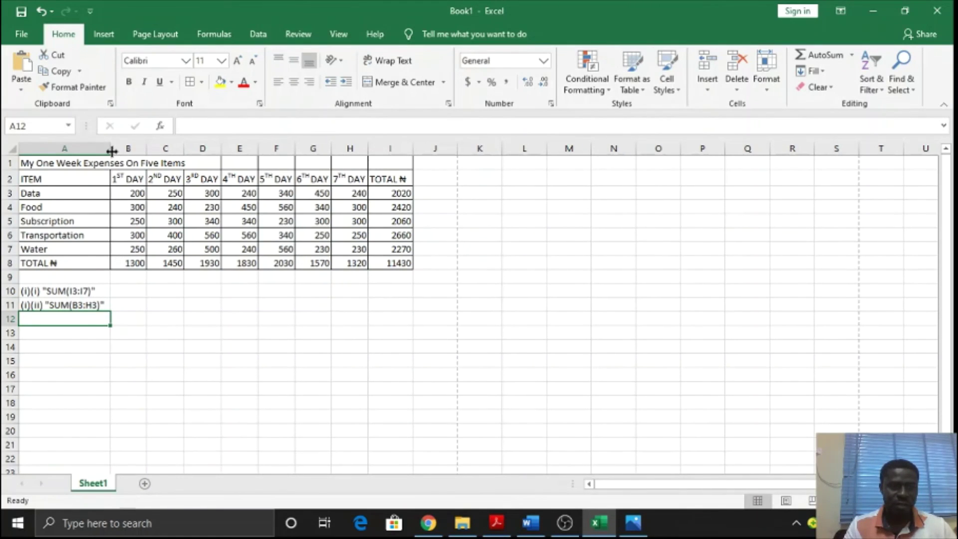
drag(110, 148, 192, 155)
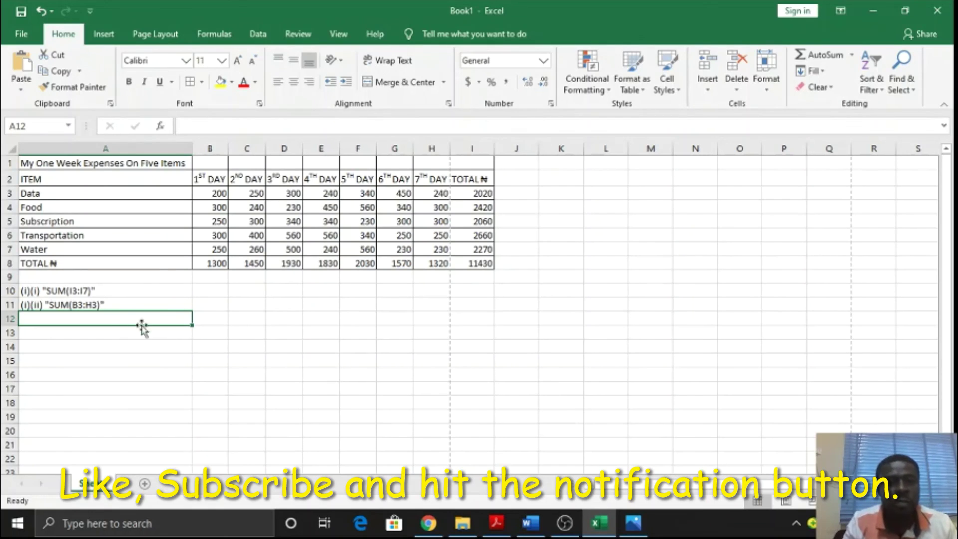
- Insert an equals sign before SUM inside the quotes of the A10 and A11 notes
double_click(52, 291)
click(47, 291)
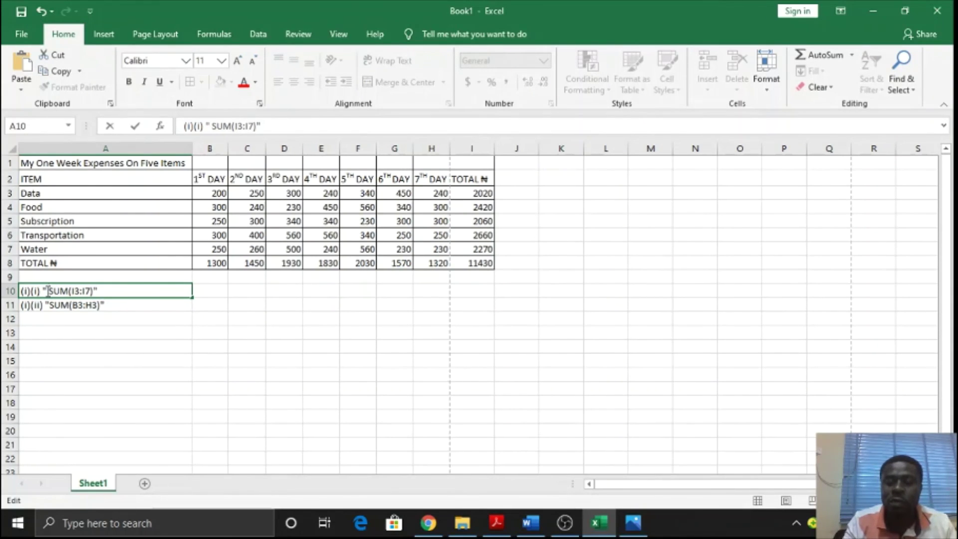
text(=)
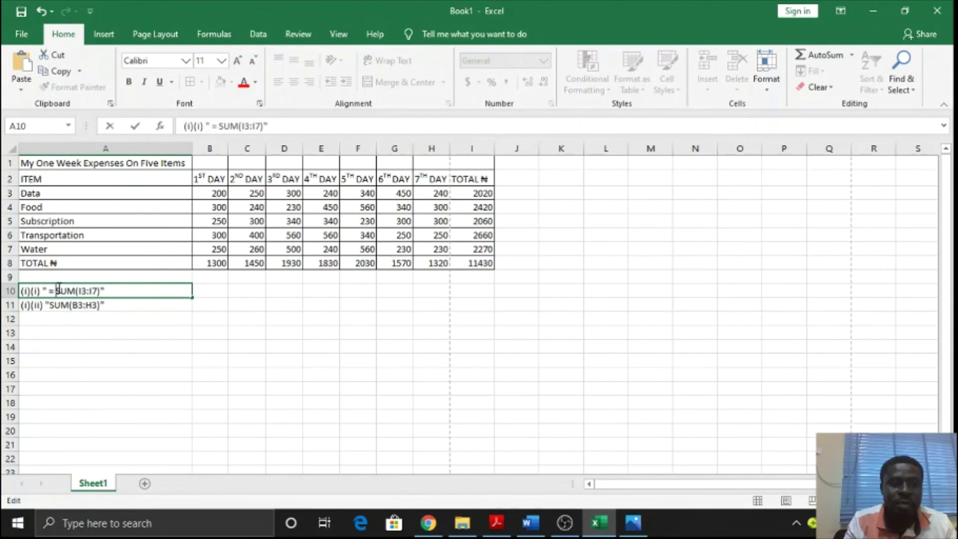
click(54, 305)
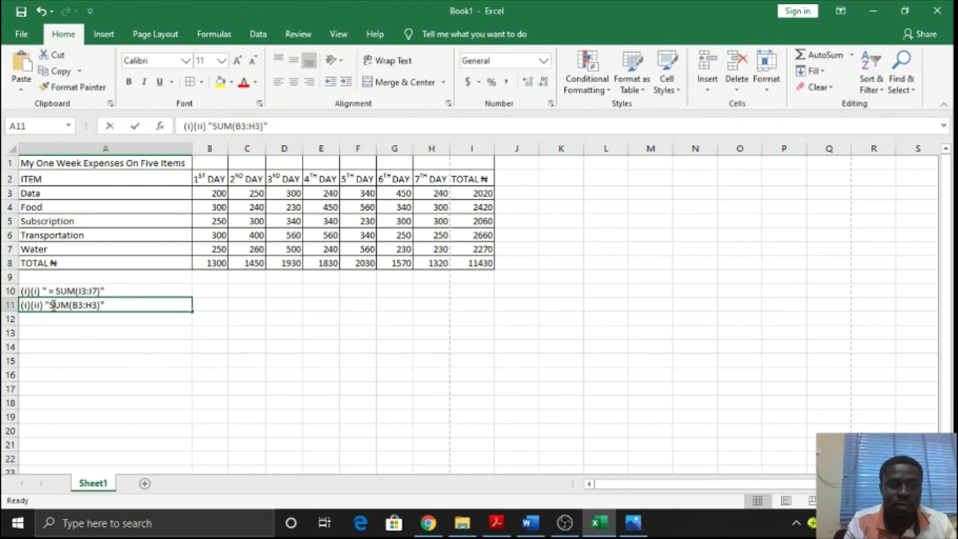
double_click(53, 305)
text(=)
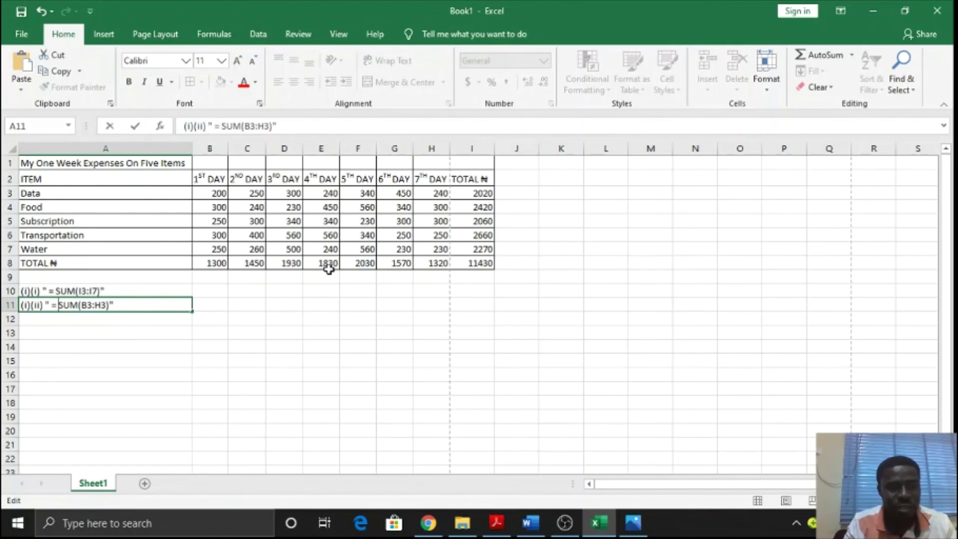
click(215, 234)
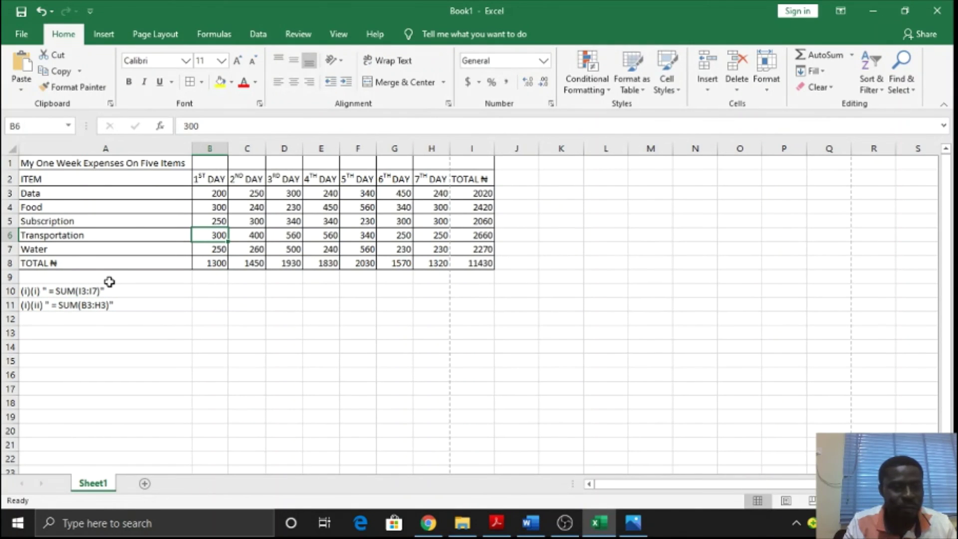